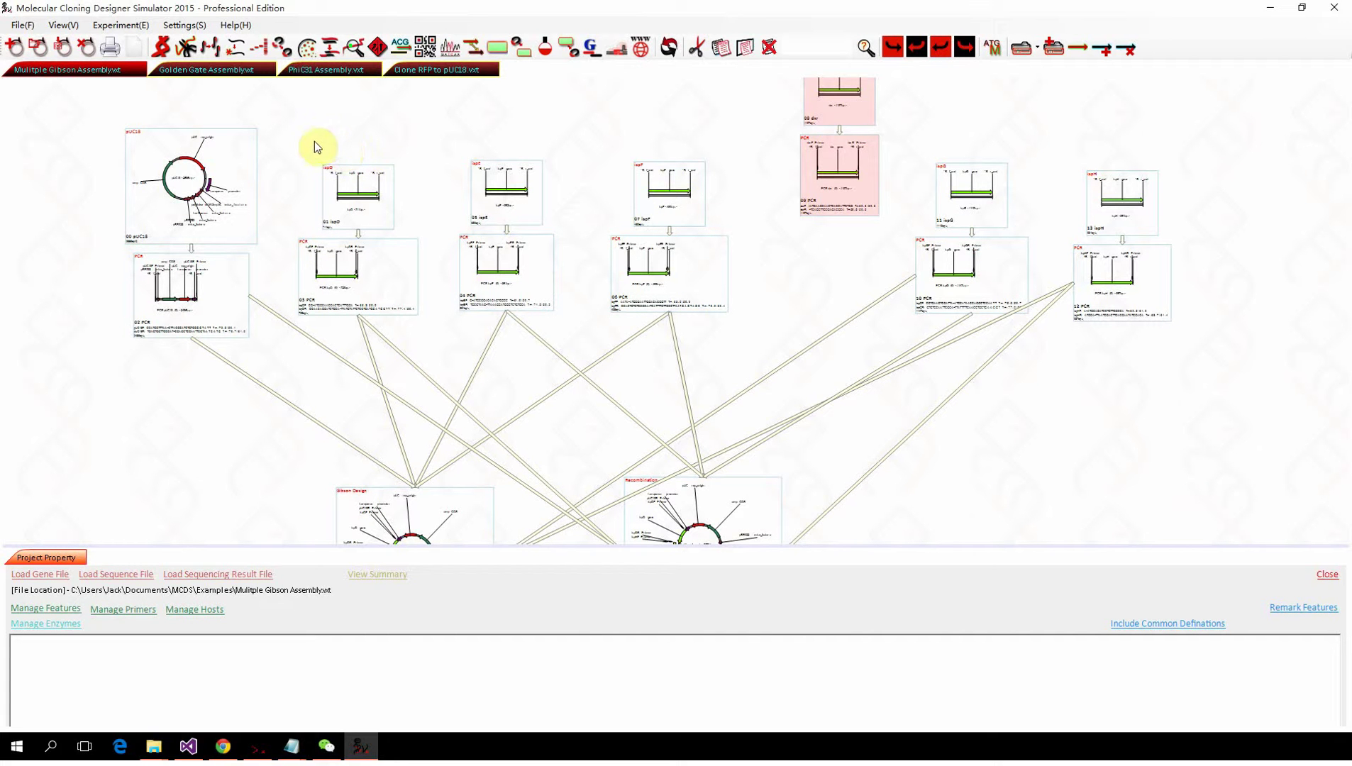
Open the project file "Ligation and Gibson Assembly.vxt" from the Examples folder.
{"action": "left_click", "coordinate": [39, 48]}
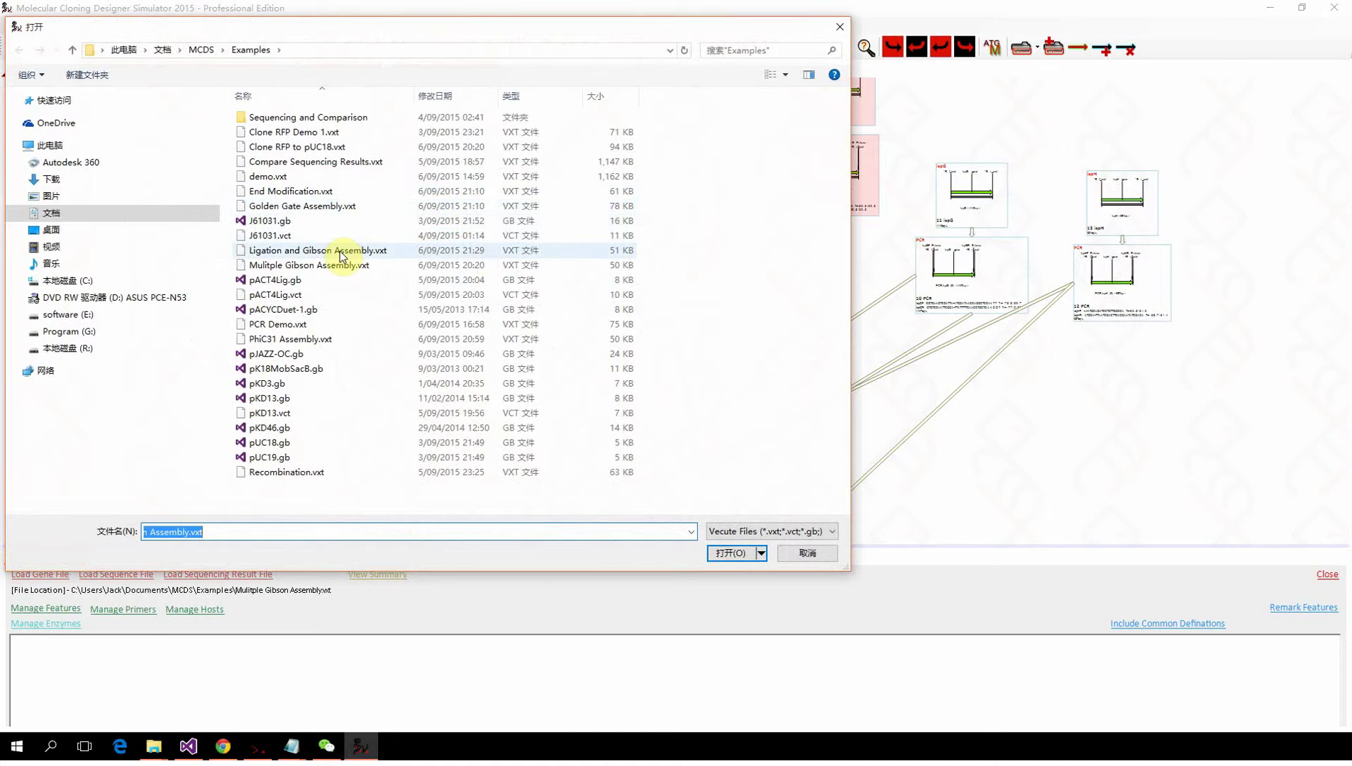
{"action": "double_click", "coordinate": [351, 252]}
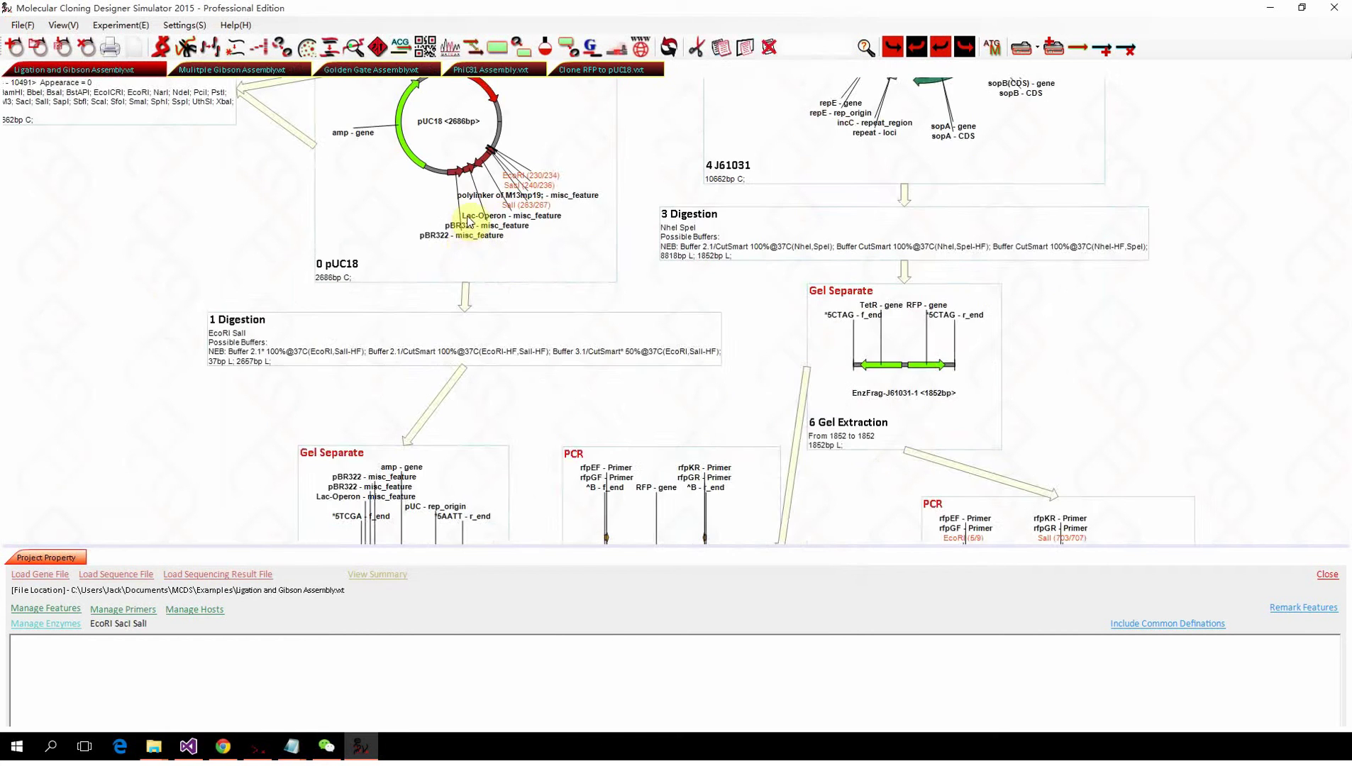
Examine the pUC18 and J61031 plasmid maps and the Enzyme Analysis operation that compares them.
{"action": "left_click", "coordinate": [464, 222]}
{"action": "left_click_drag", "start_coordinate": [464, 222], "coordinate": [441, 204]}
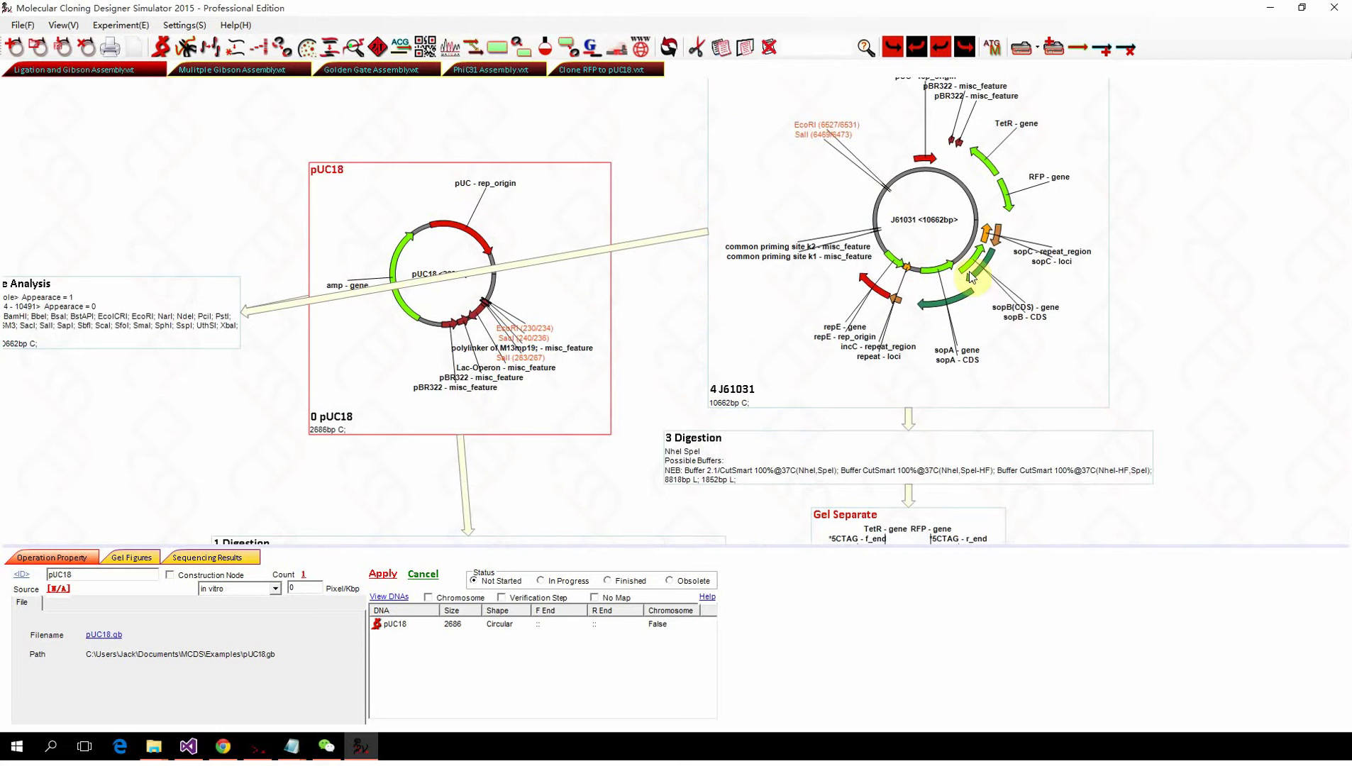
{"action": "left_click", "coordinate": [1031, 221]}
{"action": "left_click", "coordinate": [486, 278]}
{"action": "scroll", "coordinate": [486, 279], "scroll_direction": "down", "scroll_amount": 3}
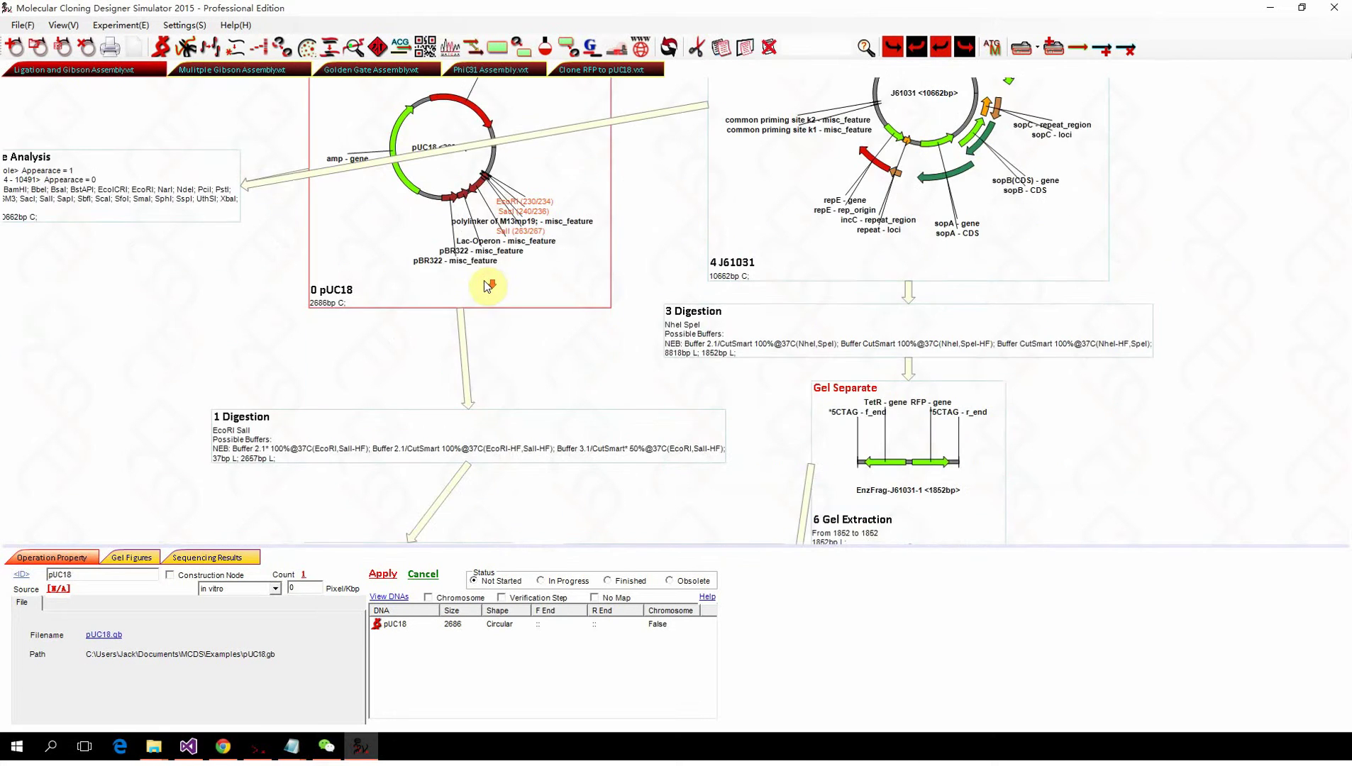
{"action": "scroll", "coordinate": [481, 280], "scroll_direction": "up", "scroll_amount": 3}
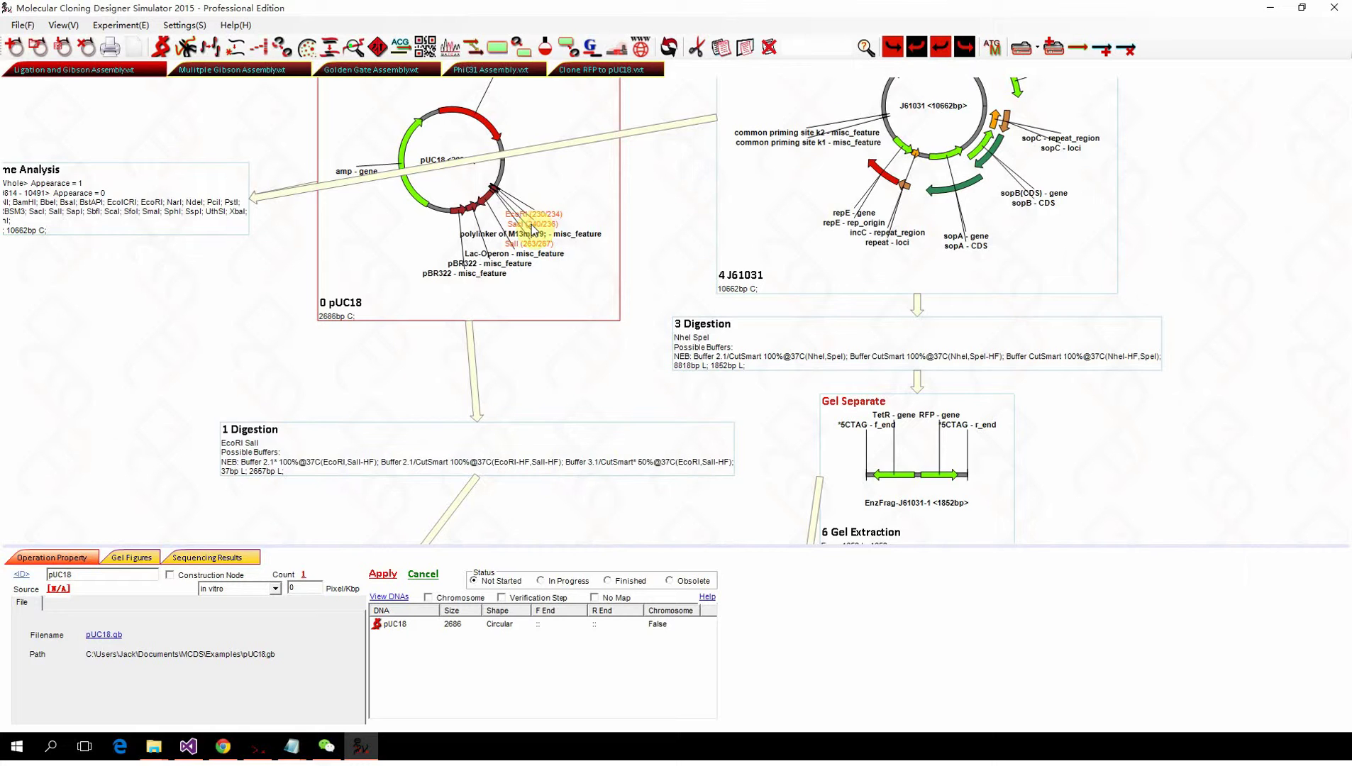
{"action": "scroll", "coordinate": [536, 227], "scroll_direction": "down", "scroll_amount": 3}
{"action": "left_click", "coordinate": [531, 310]}
{"action": "scroll", "coordinate": [419, 291], "scroll_direction": "up", "scroll_amount": 3}
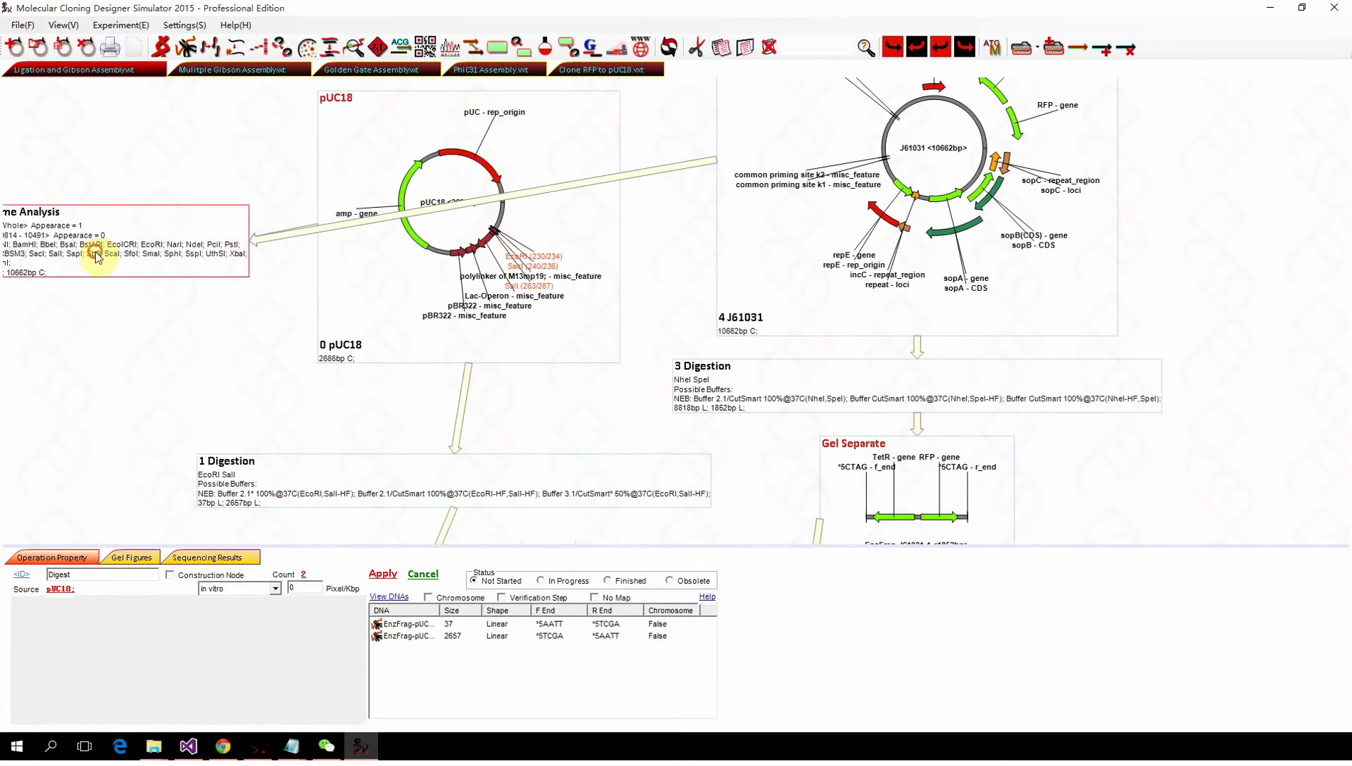
{"action": "left_click", "coordinate": [110, 258]}
{"action": "scroll", "coordinate": [146, 257], "scroll_direction": "up", "scroll_amount": 3}
{"action": "scroll", "coordinate": [32, 240], "scroll_direction": "down", "scroll_amount": 5}
{"action": "scroll", "coordinate": [256, 250], "scroll_direction": "left", "scroll_amount": 3}
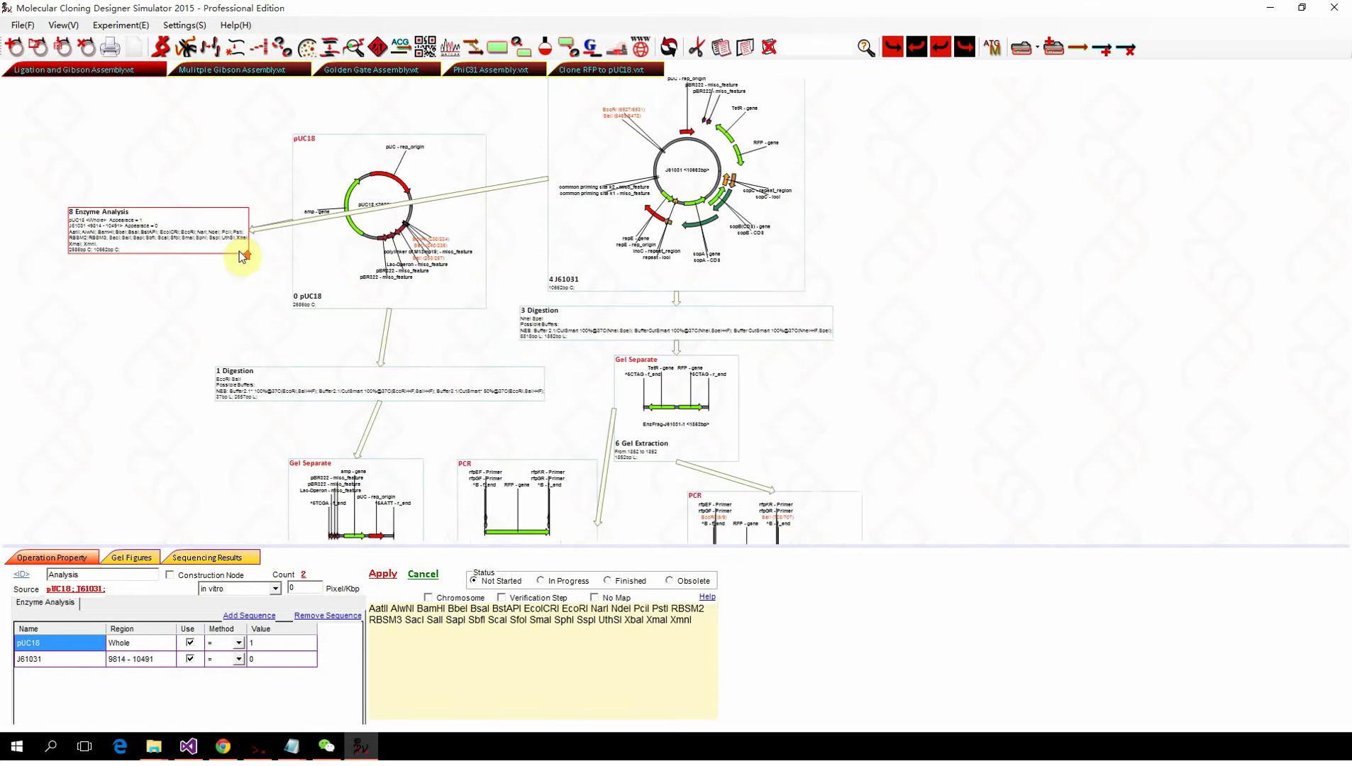
{"action": "scroll", "coordinate": [241, 242], "scroll_direction": "up", "scroll_amount": 5}
{"action": "scroll", "coordinate": [222, 241], "scroll_direction": "down", "scroll_amount": 3}
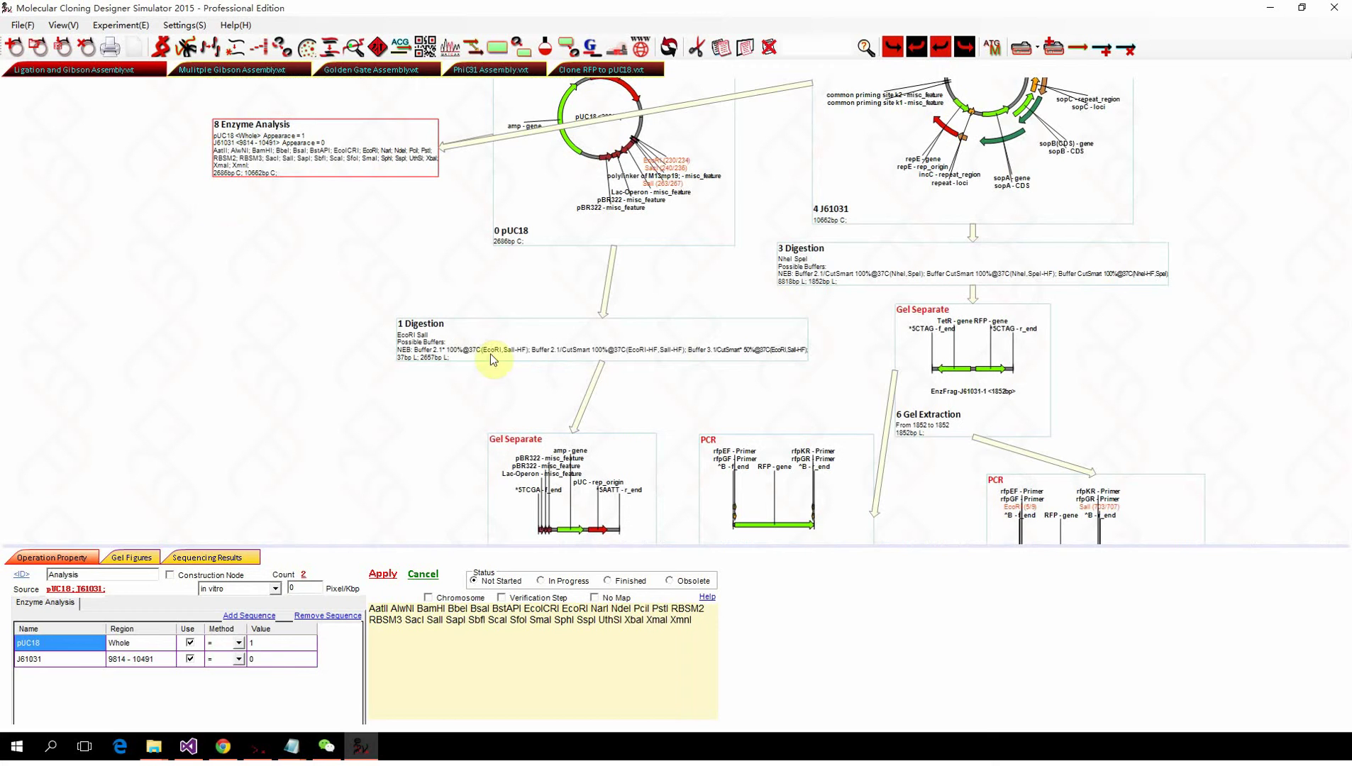
Examine pUC18's EcoRI/SalI digestion and the gel extraction of its fragment.
{"action": "left_click", "coordinate": [564, 348]}
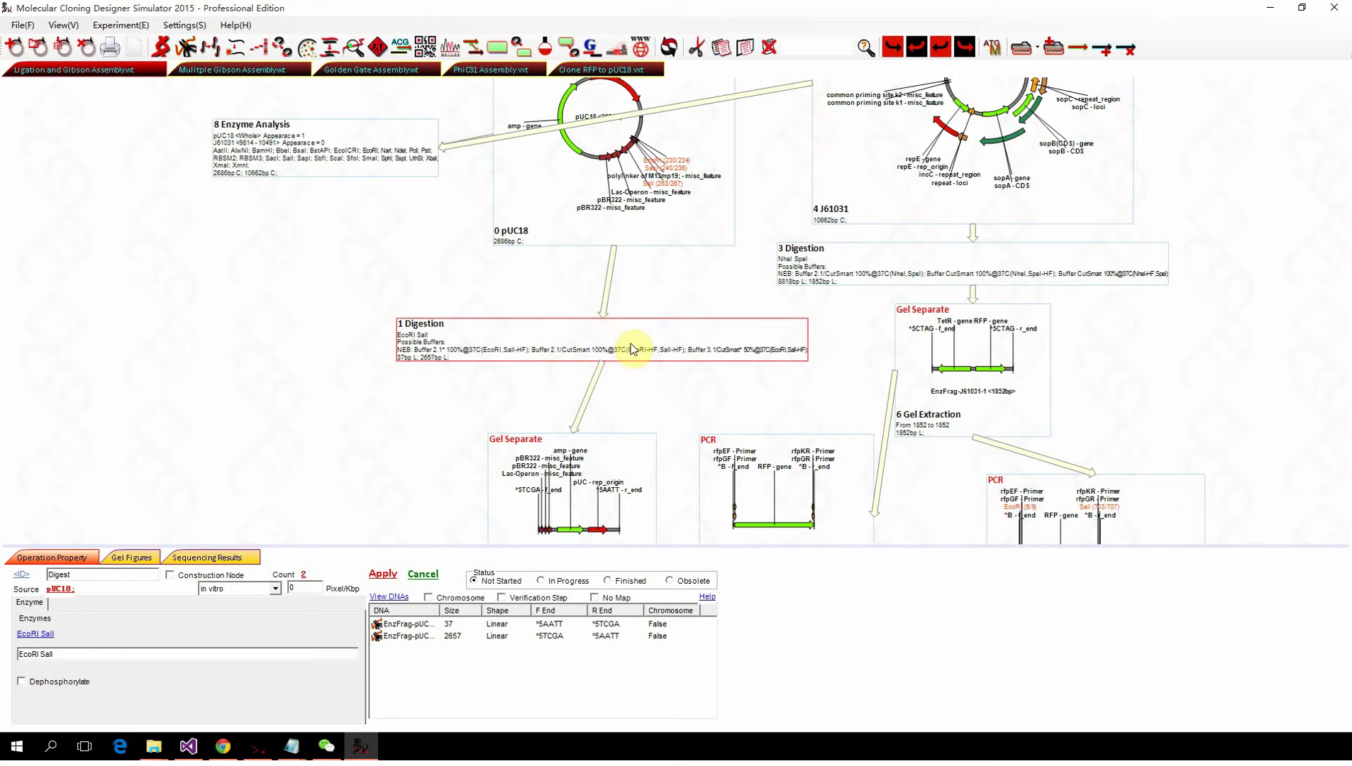
{"action": "left_click_drag", "start_coordinate": [631, 342], "coordinate": [629, 332]}
{"action": "scroll", "coordinate": [592, 334], "scroll_direction": "down", "scroll_amount": 3}
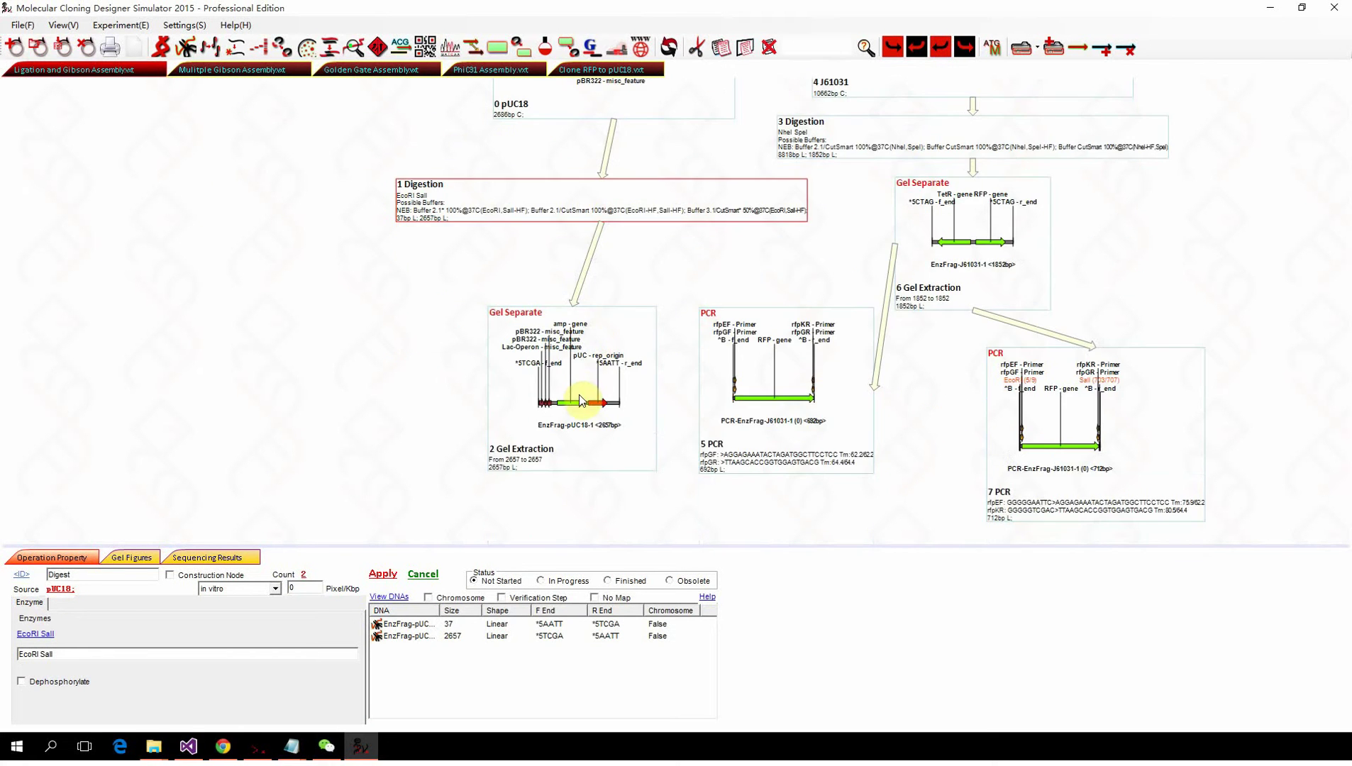
{"action": "left_click", "coordinate": [582, 394]}
{"action": "scroll", "coordinate": [572, 315], "scroll_direction": "down", "scroll_amount": 3}
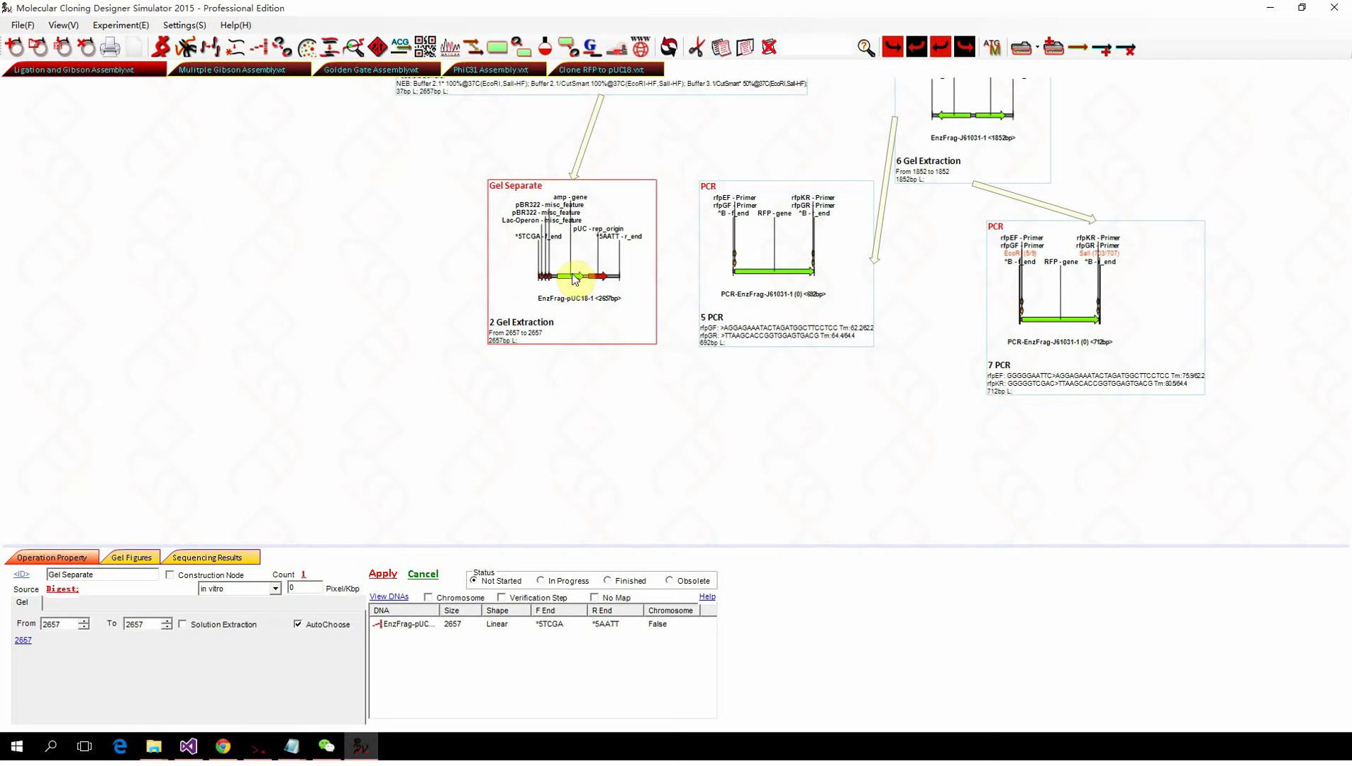
{"action": "scroll", "coordinate": [575, 278], "scroll_direction": "up", "scroll_amount": 1}
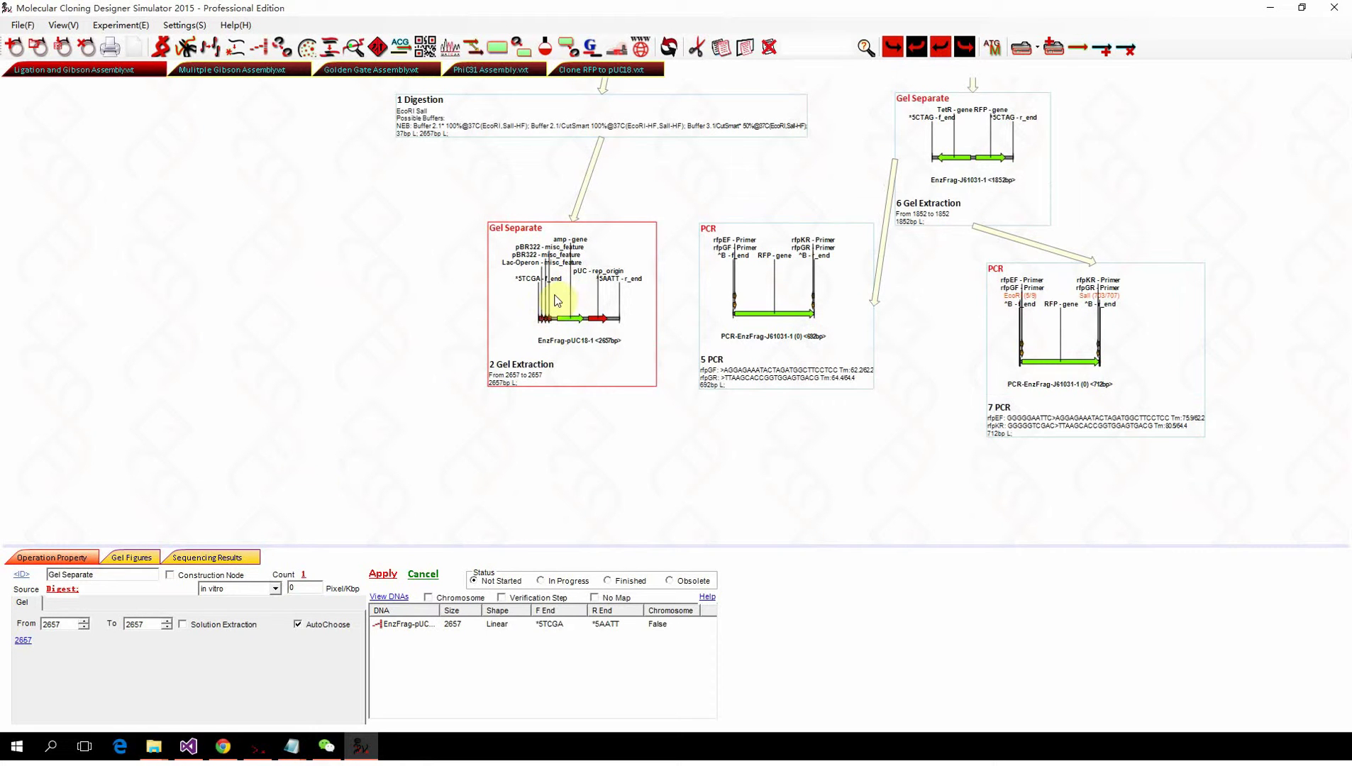
{"action": "scroll", "coordinate": [545, 317], "scroll_direction": "up", "scroll_amount": 1}
{"action": "scroll", "coordinate": [544, 313], "scroll_direction": "down", "scroll_amount": 3}
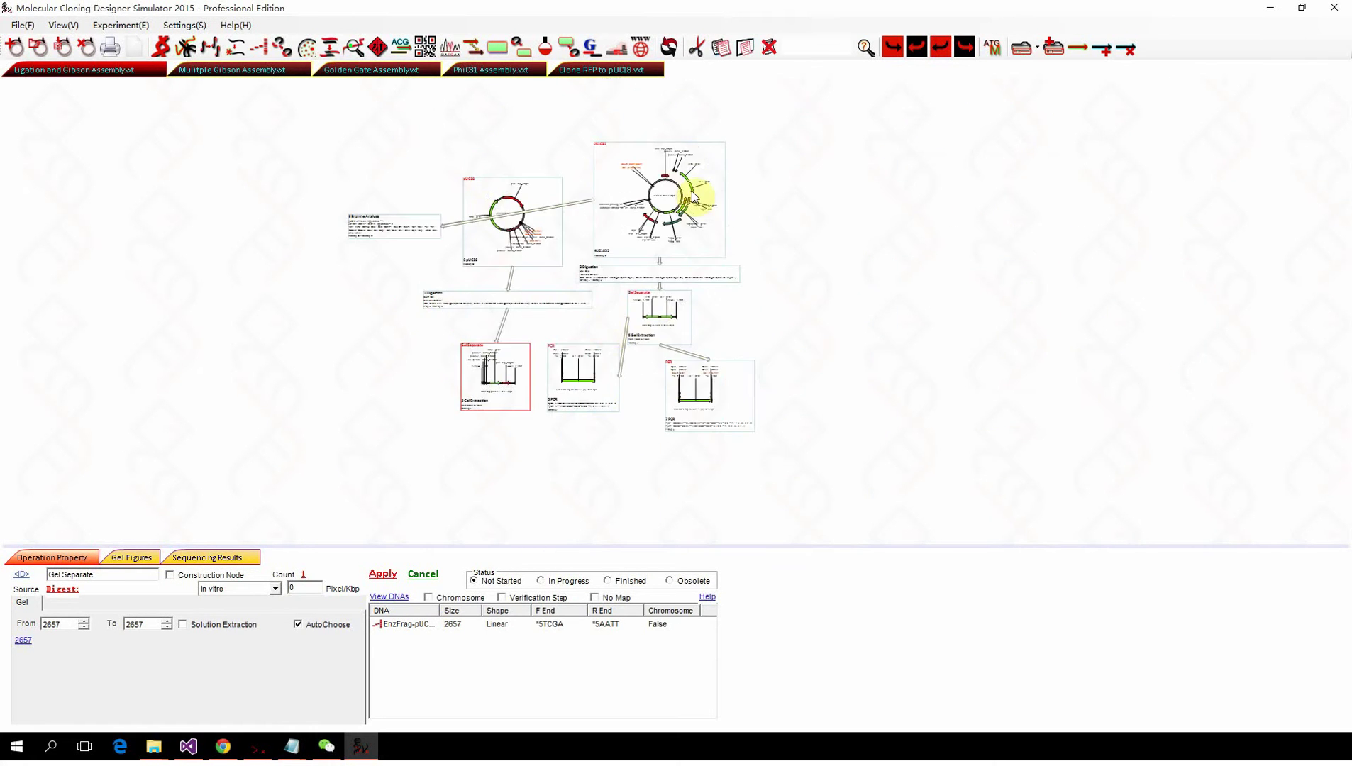
Examine J61031's NheI/SpeI digestion, its gel extraction and the 5 PCR primers, comparing the PCR product with the gel-extracted pUC18 fragment.
{"action": "scroll", "coordinate": [700, 190], "scroll_direction": "up", "scroll_amount": 3}
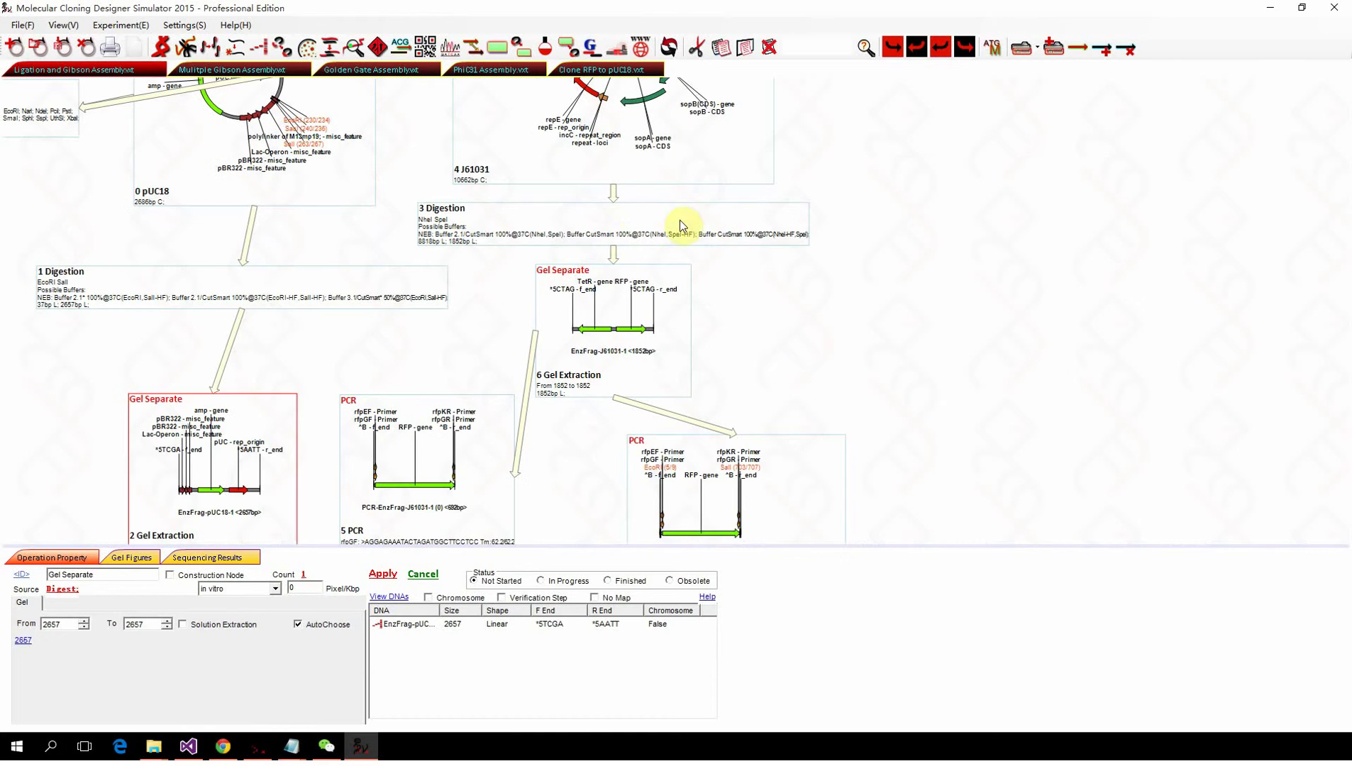
{"action": "left_click", "coordinate": [618, 219]}
{"action": "left_click", "coordinate": [609, 307]}
{"action": "scroll", "coordinate": [609, 309], "scroll_direction": "down", "scroll_amount": 3}
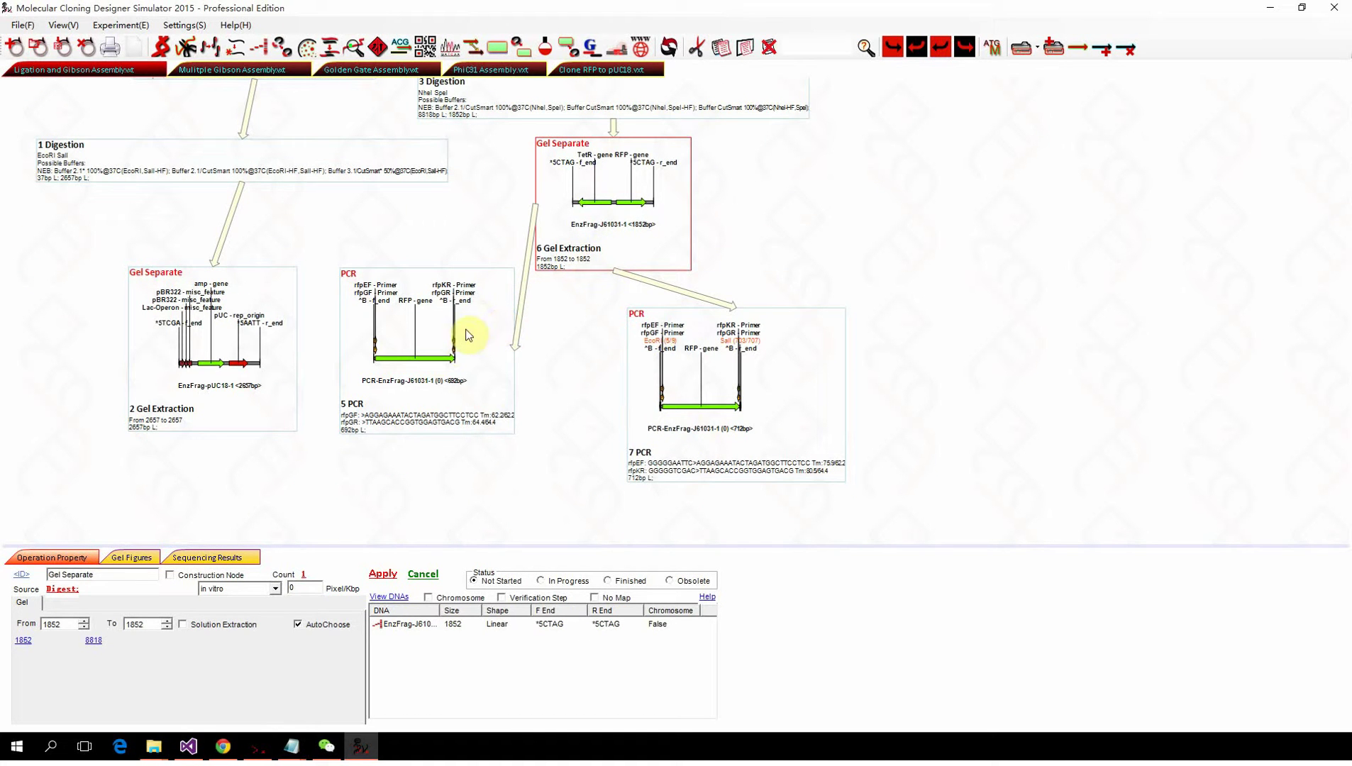
{"action": "left_click", "coordinate": [427, 377]}
{"action": "scroll", "coordinate": [429, 379], "scroll_direction": "down", "scroll_amount": 3}
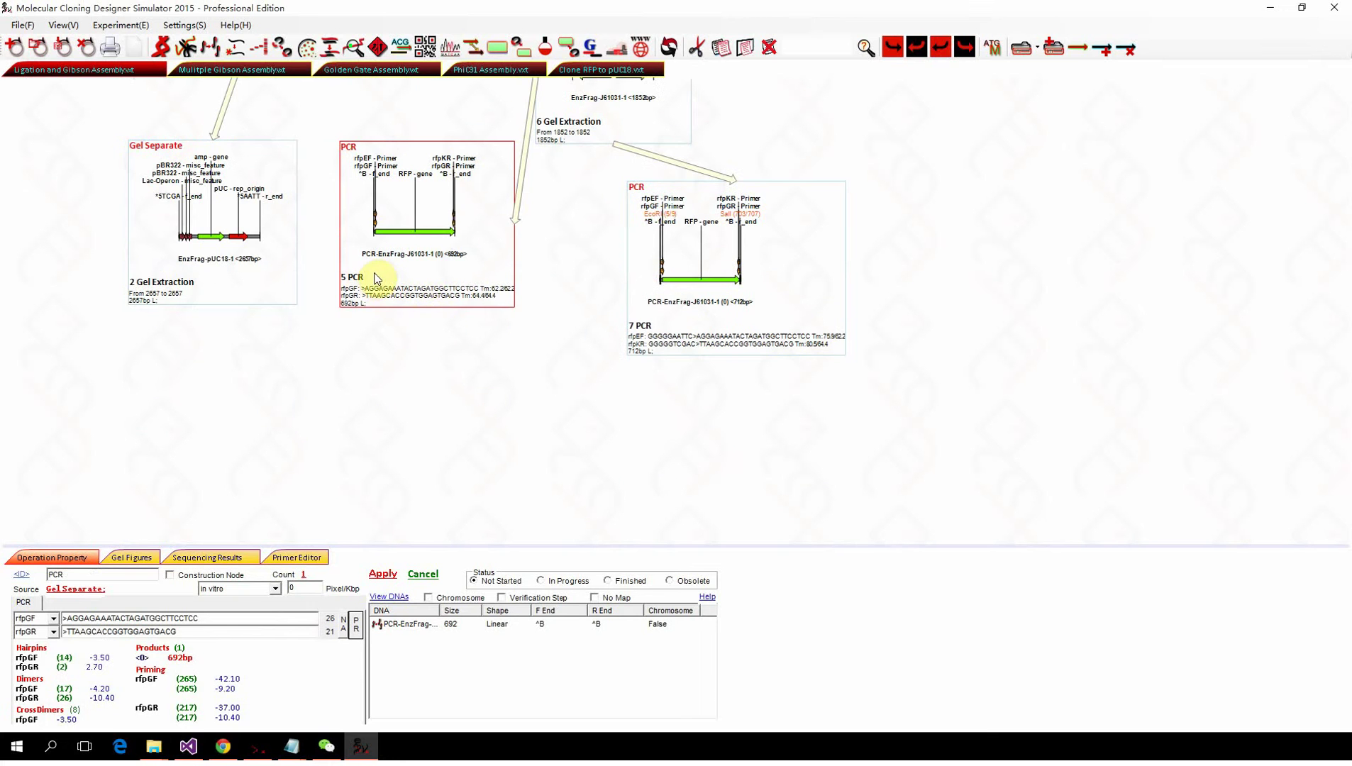
{"action": "left_click", "coordinate": [254, 287]}
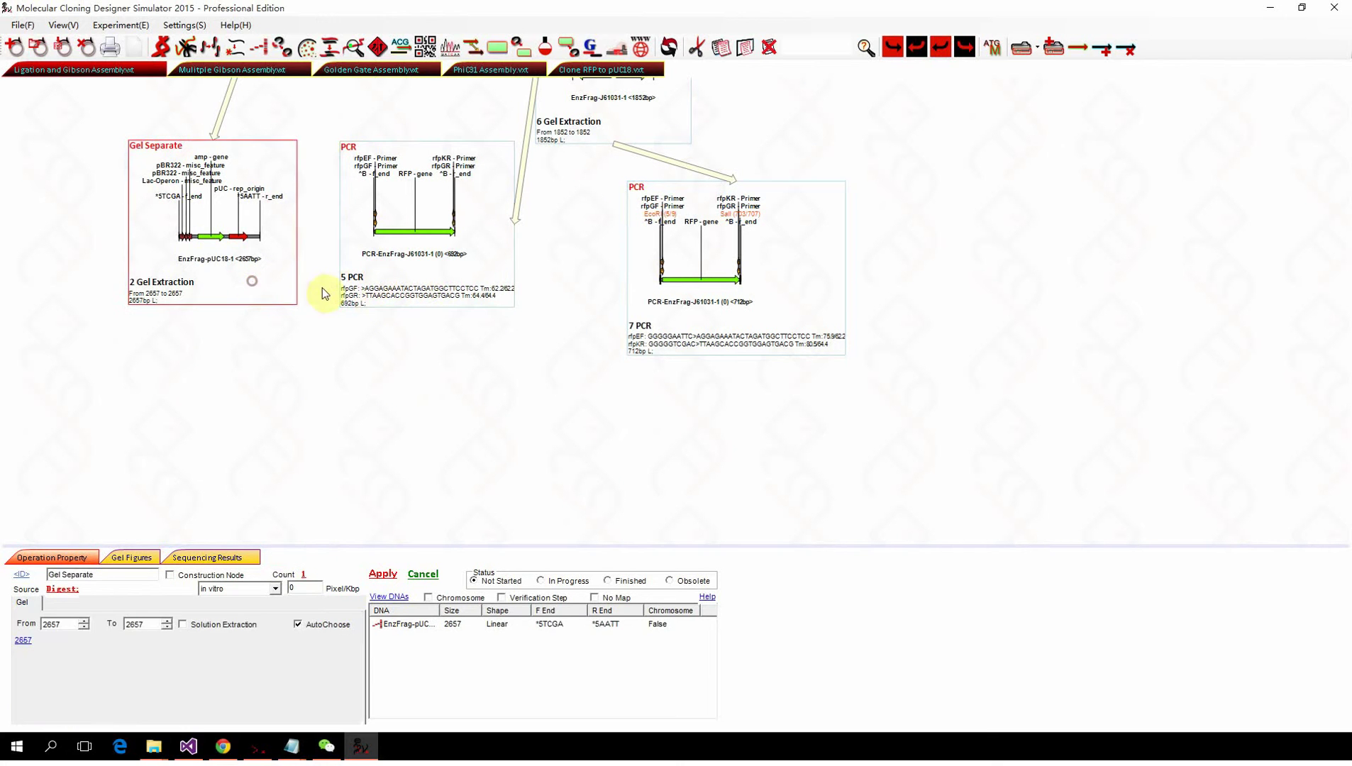
{"action": "left_click", "coordinate": [378, 279]}
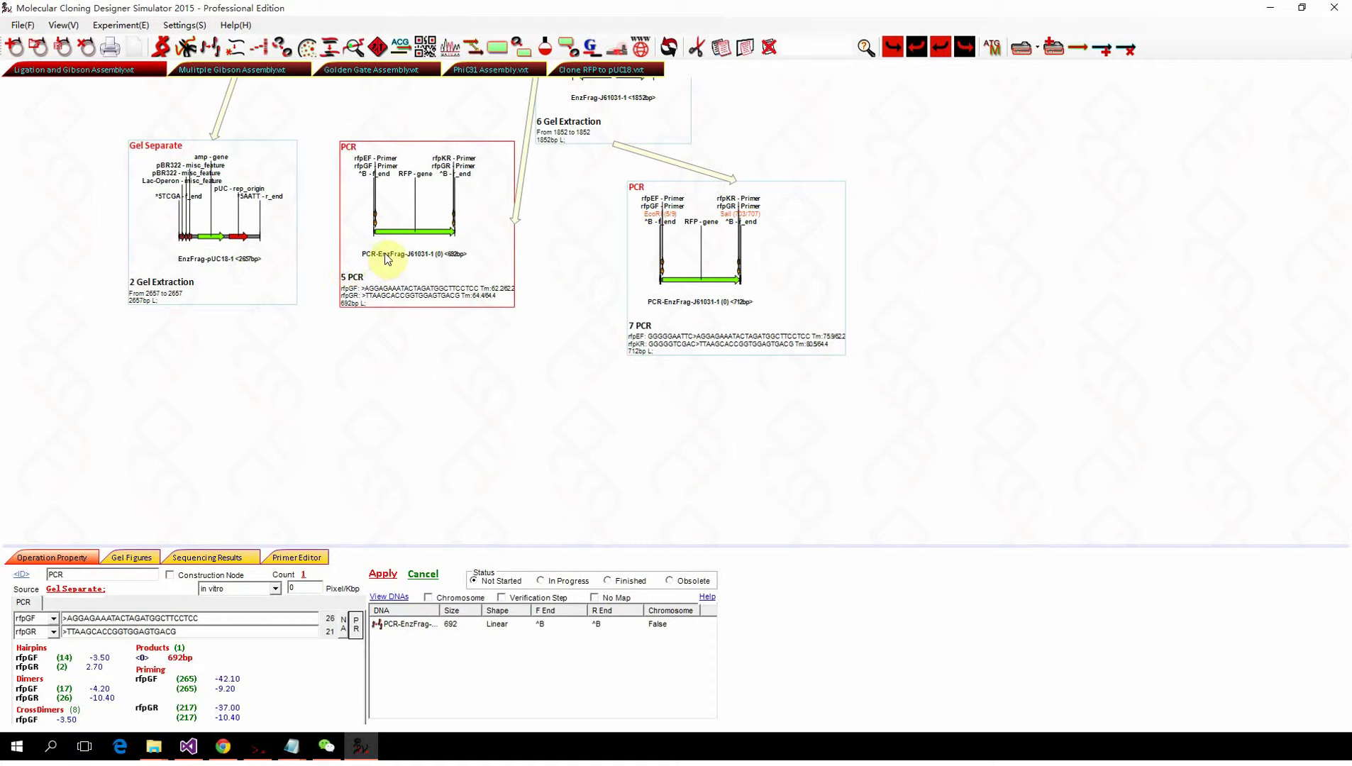
{"action": "left_click", "coordinate": [216, 264]}
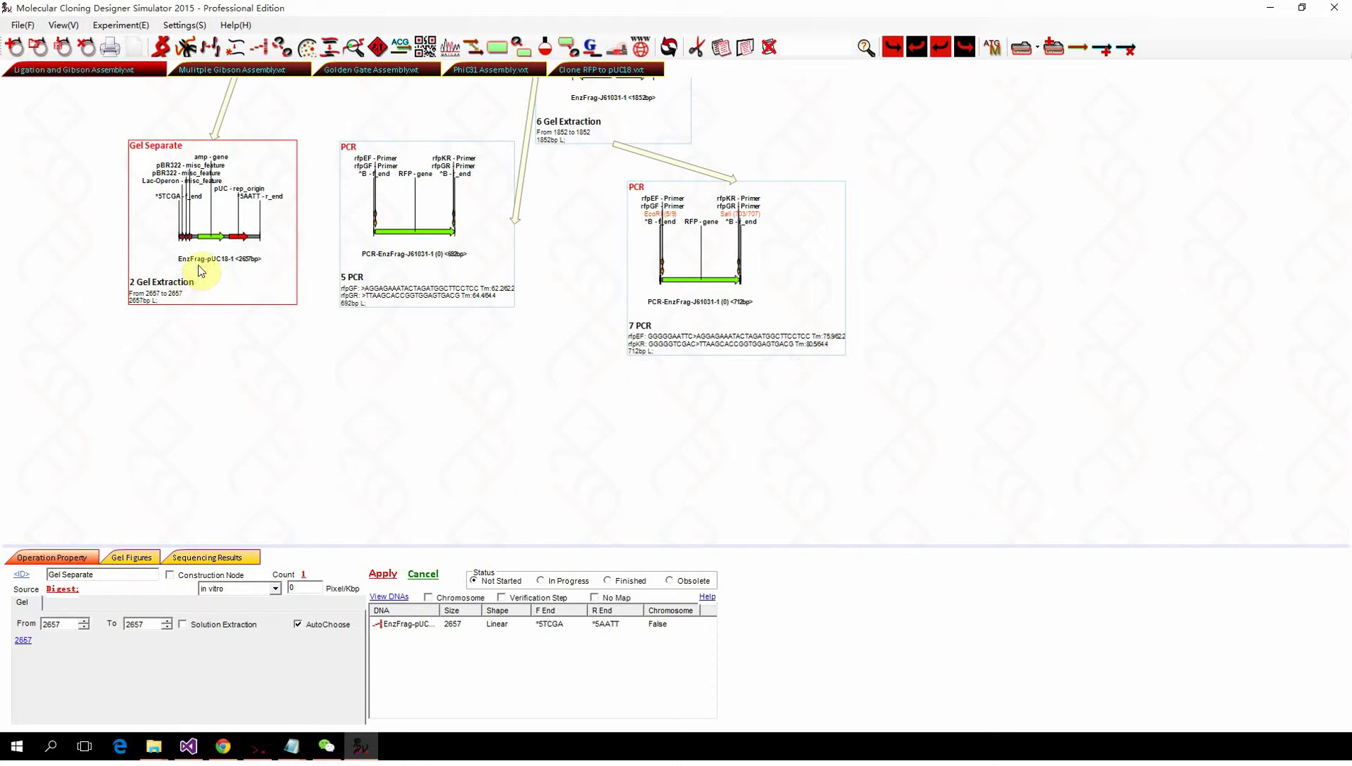
{"action": "scroll", "coordinate": [203, 269], "scroll_direction": "up", "scroll_amount": 3}
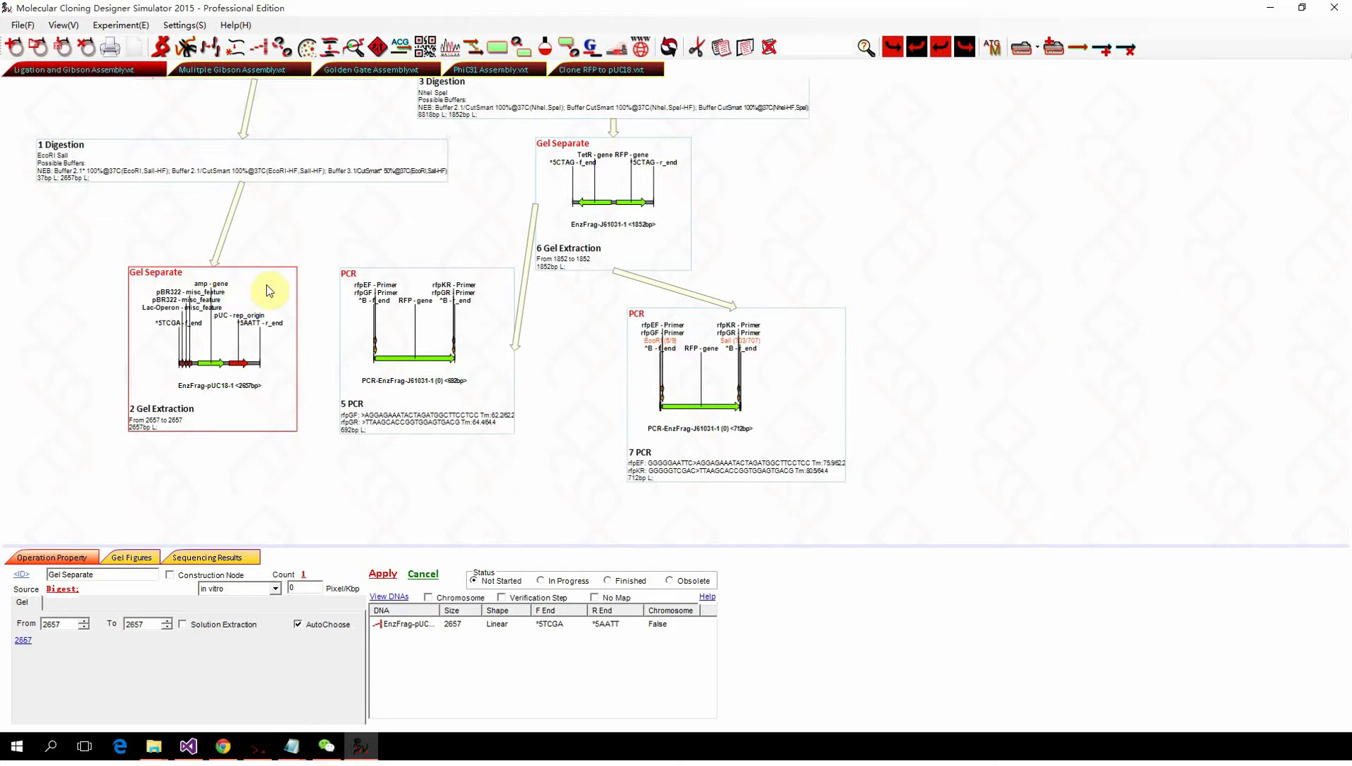
{"action": "scroll", "coordinate": [268, 291], "scroll_direction": "down", "scroll_amount": 3}
{"action": "left_click", "coordinate": [420, 303]}
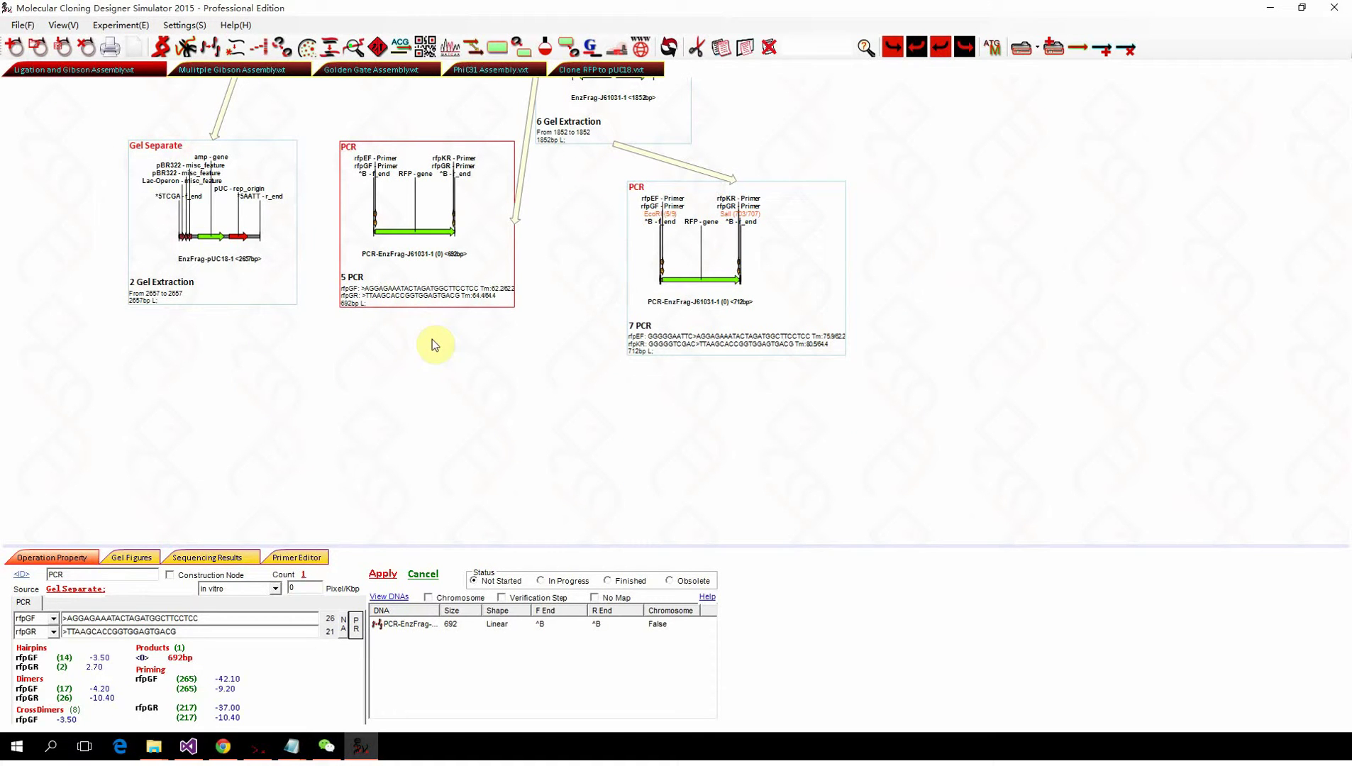
Create and apply a Gibson Assembly Design from the pUC18 gel extraction fragment and the 05 PCR product.
{"action": "left_click", "coordinate": [465, 355]}
{"action": "left_click_drag", "start_coordinate": [473, 376], "coordinate": [106, 193]}
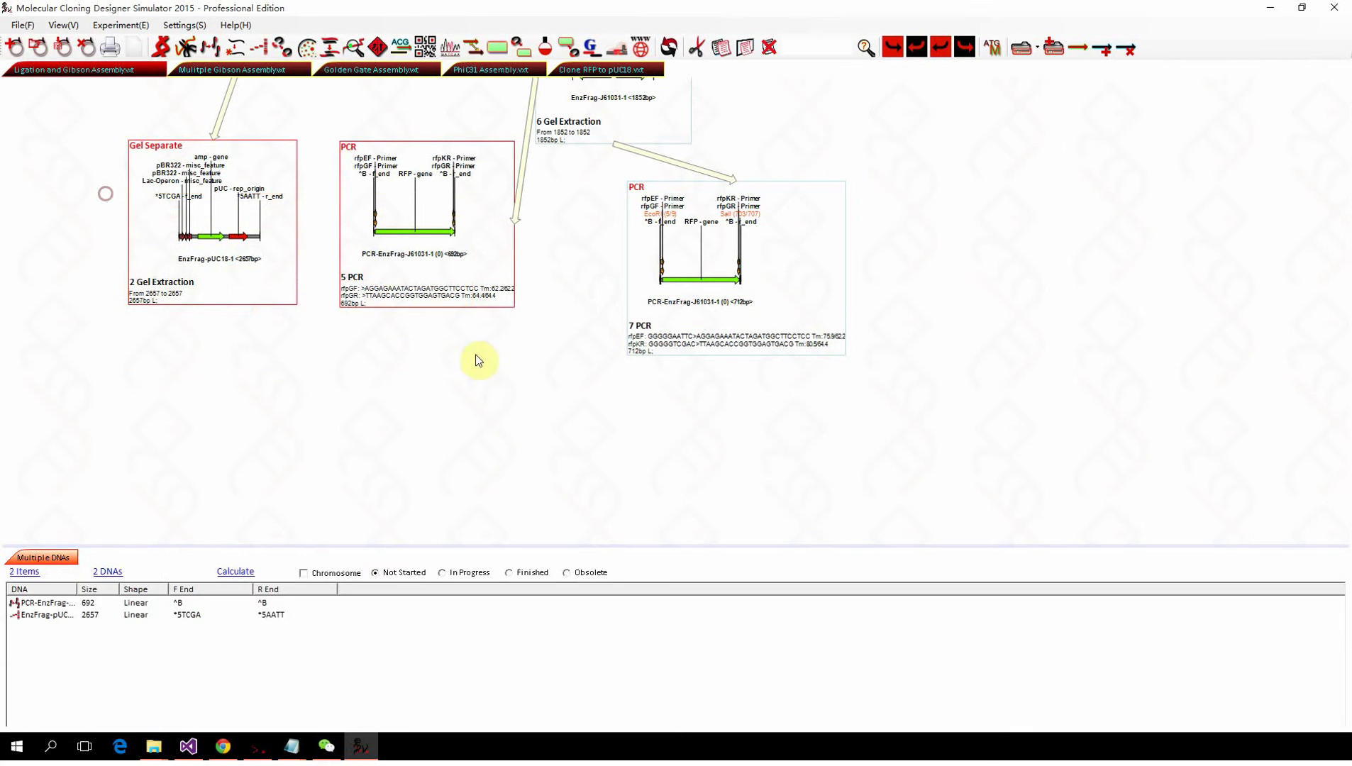
{"action": "left_click", "coordinate": [594, 48]}
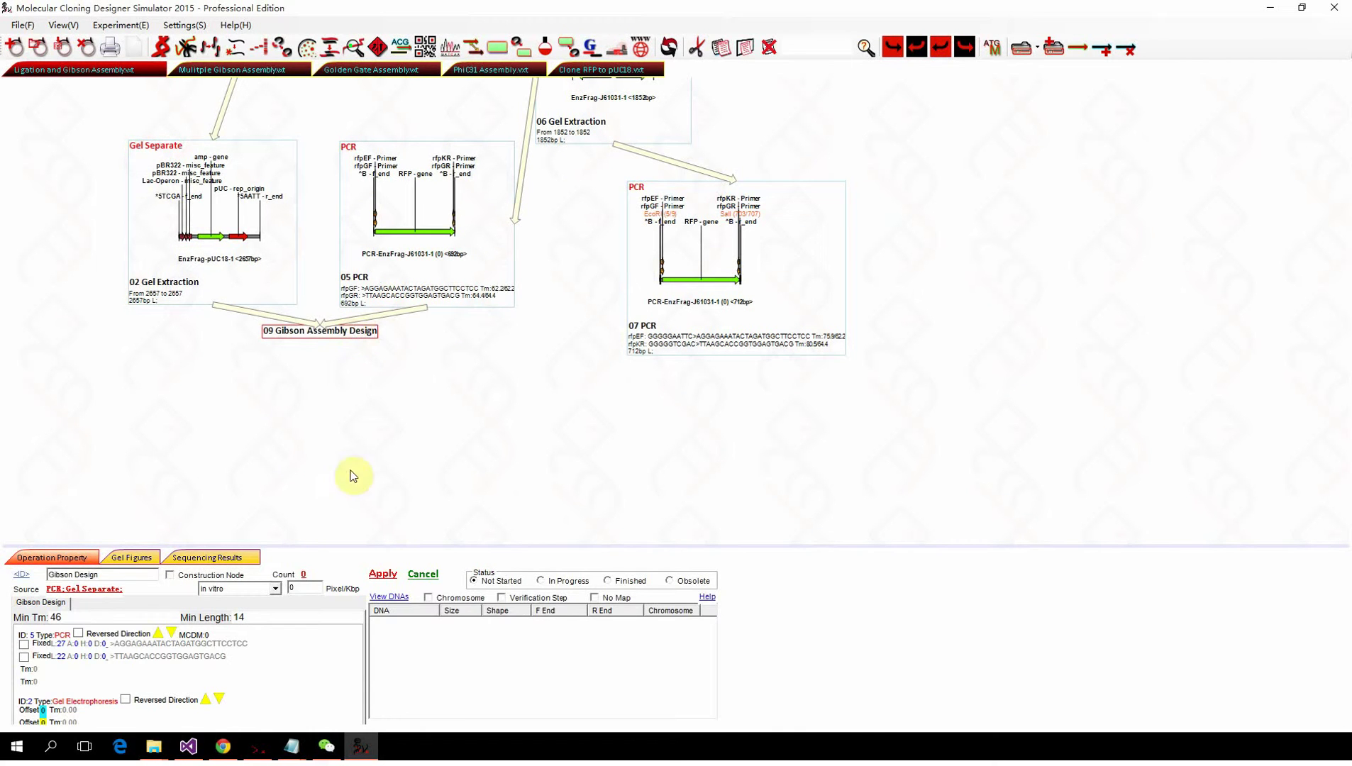
{"action": "left_click", "coordinate": [388, 579]}
Examine the 05 PCR primers with their overhangs and the circular construct of the Gibson Design.
{"action": "left_click", "coordinate": [445, 277]}
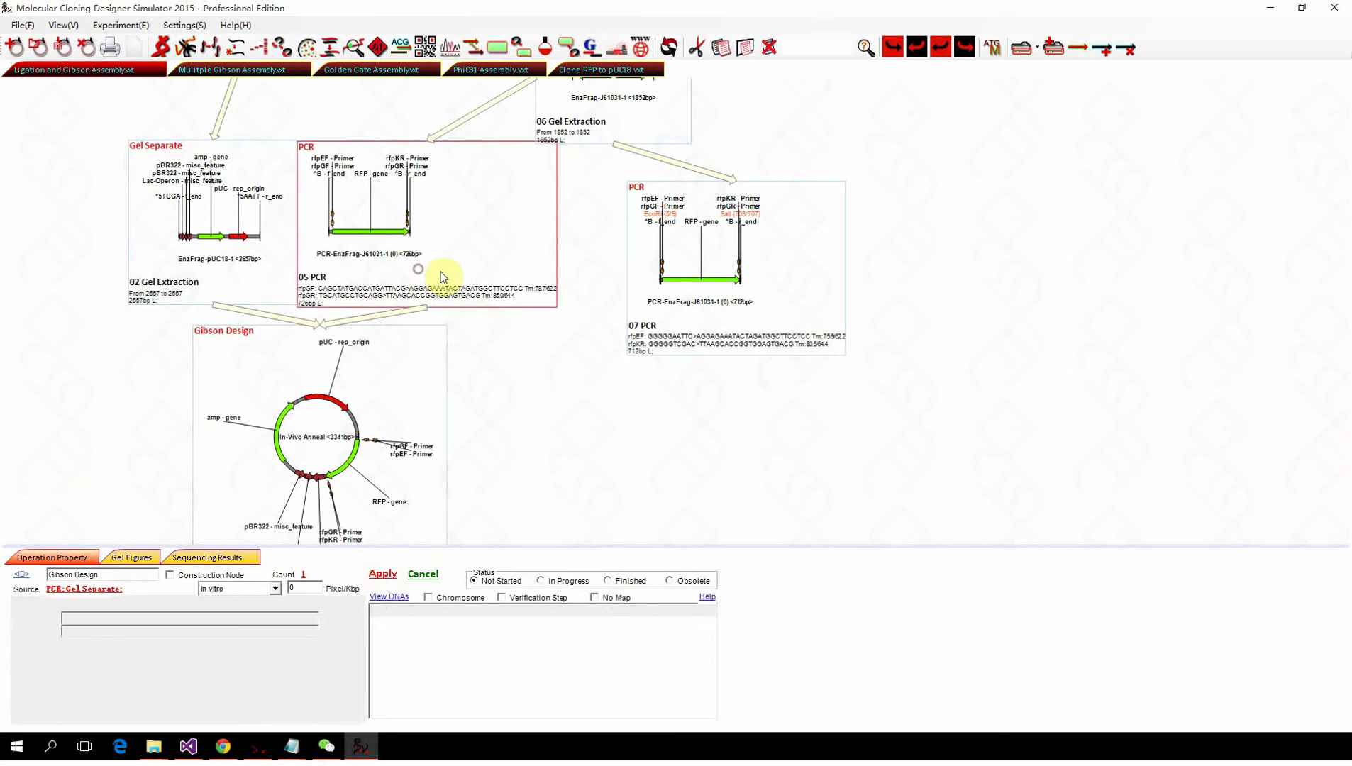
{"action": "left_click", "coordinate": [355, 401]}
{"action": "scroll", "coordinate": [347, 302], "scroll_direction": "up", "scroll_amount": 2}
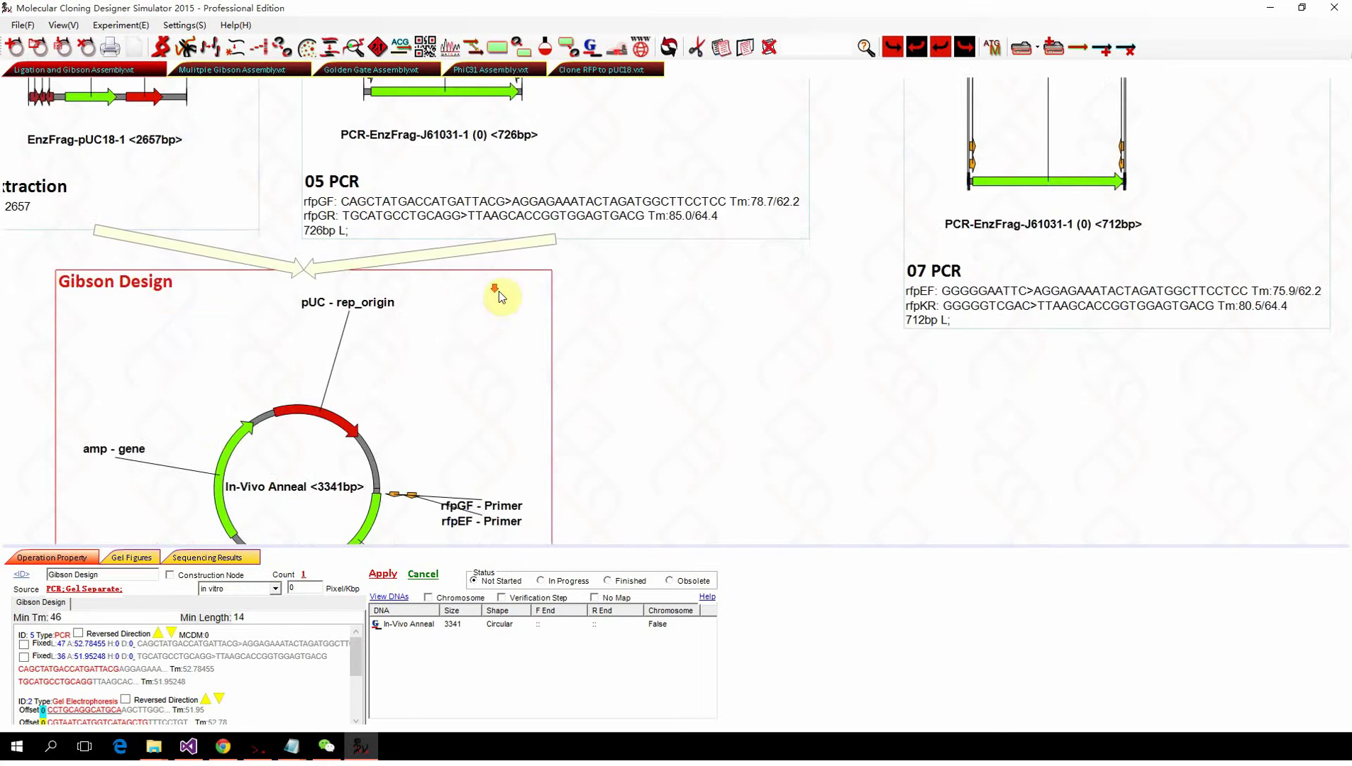
{"action": "scroll", "coordinate": [504, 298], "scroll_direction": "up", "scroll_amount": 1}
{"action": "scroll", "coordinate": [519, 241], "scroll_direction": "down", "scroll_amount": 3}
{"action": "scroll", "coordinate": [422, 265], "scroll_direction": "up", "scroll_amount": 1}
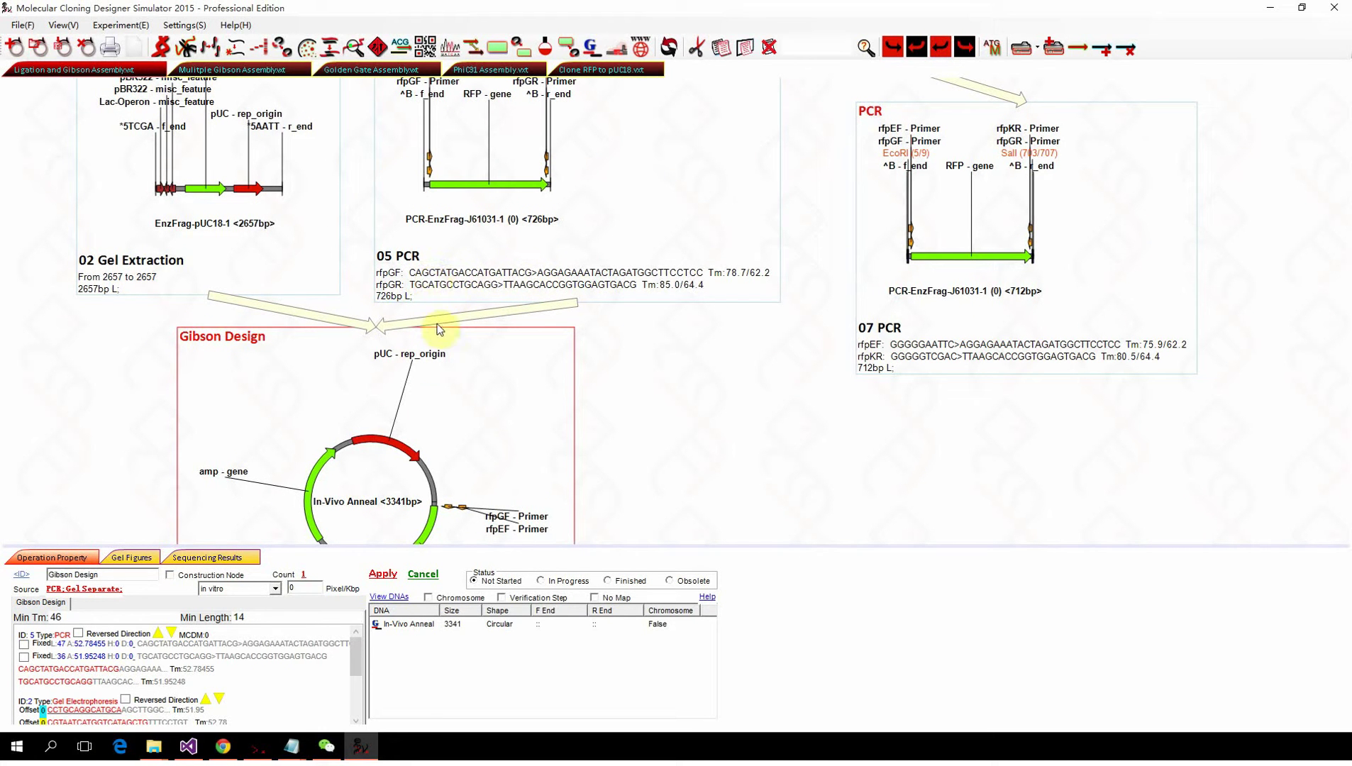
{"action": "scroll", "coordinate": [426, 399], "scroll_direction": "down", "scroll_amount": 2}
{"action": "scroll", "coordinate": [428, 398], "scroll_direction": "down", "scroll_amount": 4}
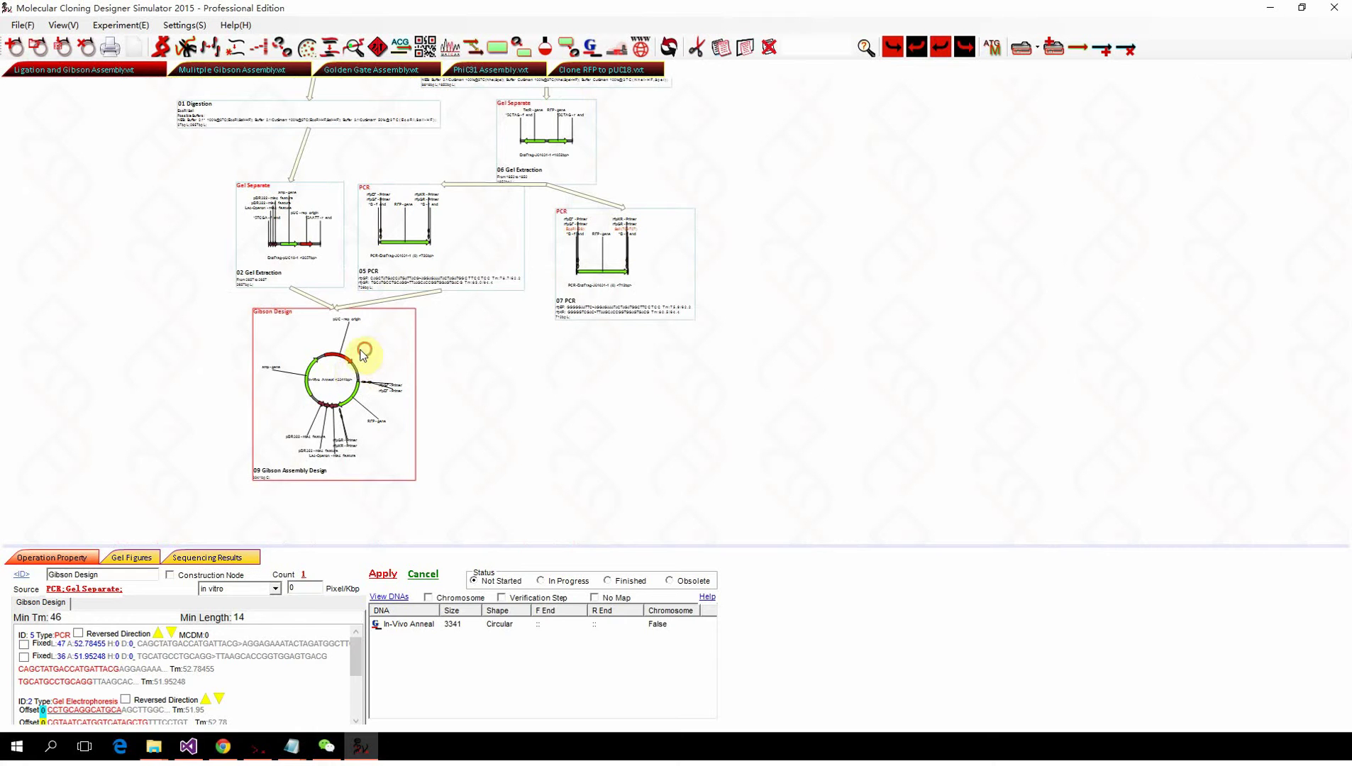
Add a Recombination of the 02 Gel Extraction and 05 PCR fragments using in vivo Annealing with Exhaustive Assembly, and apply it.
{"action": "left_click_drag", "start_coordinate": [485, 309], "coordinate": [290, 239]}
{"action": "left_click", "coordinate": [121, 24]}
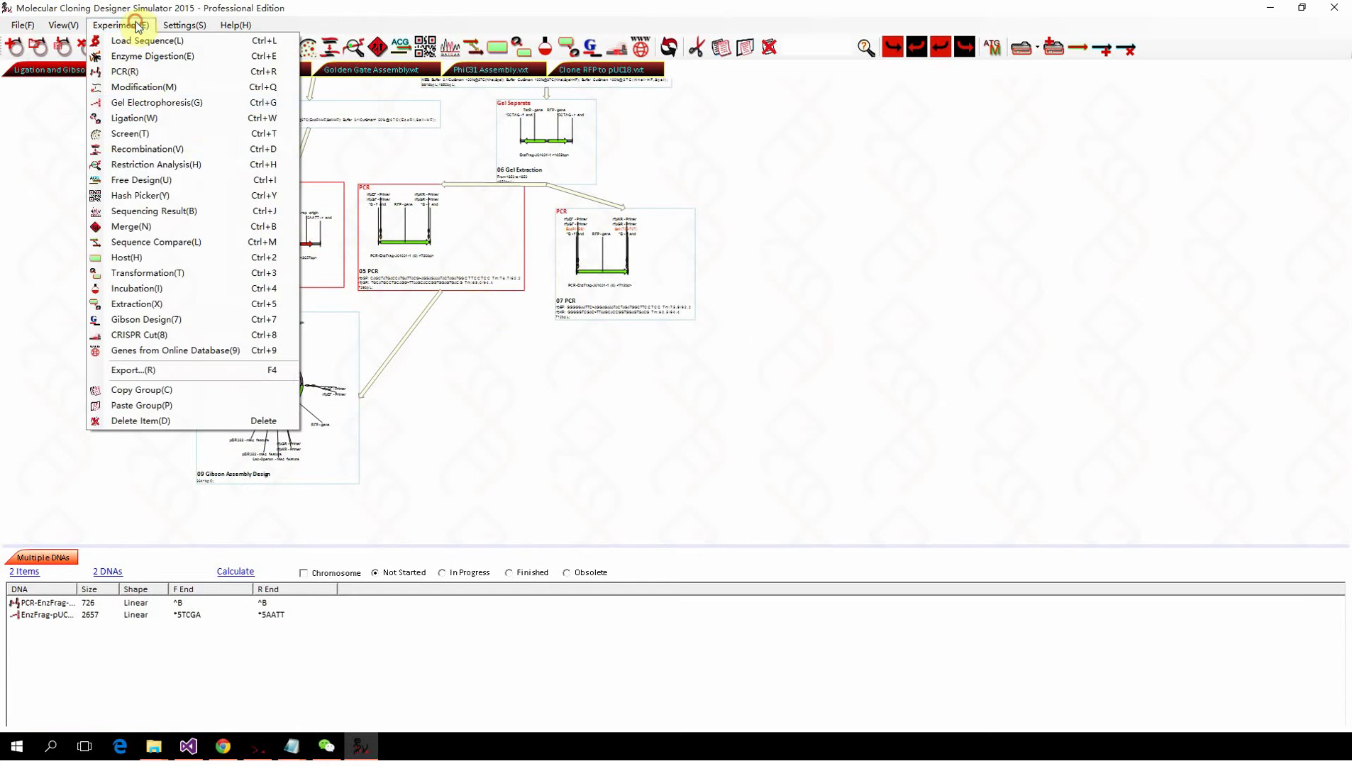
{"action": "left_click", "coordinate": [183, 148]}
{"action": "left_click_drag", "start_coordinate": [378, 311], "coordinate": [489, 388]}
{"action": "left_click", "coordinate": [193, 627]}
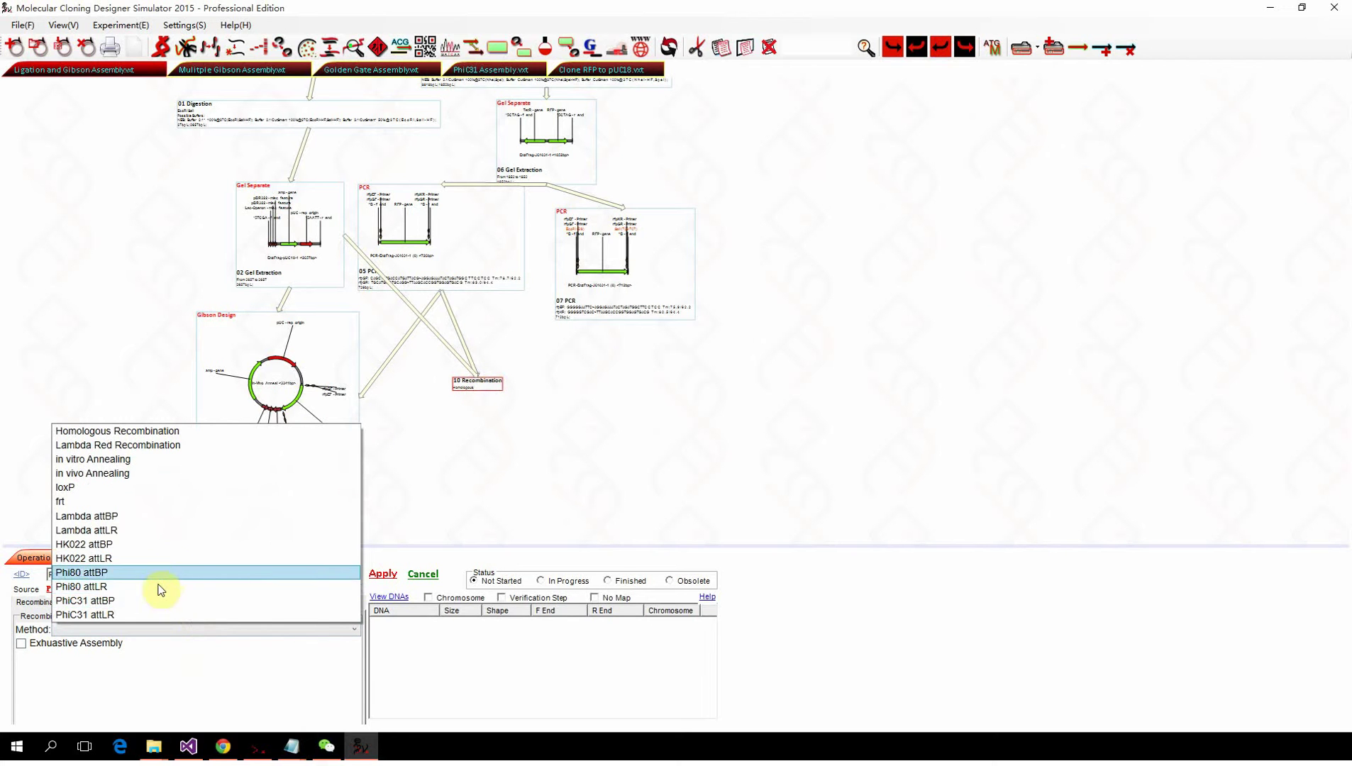
{"action": "left_click", "coordinate": [130, 473]}
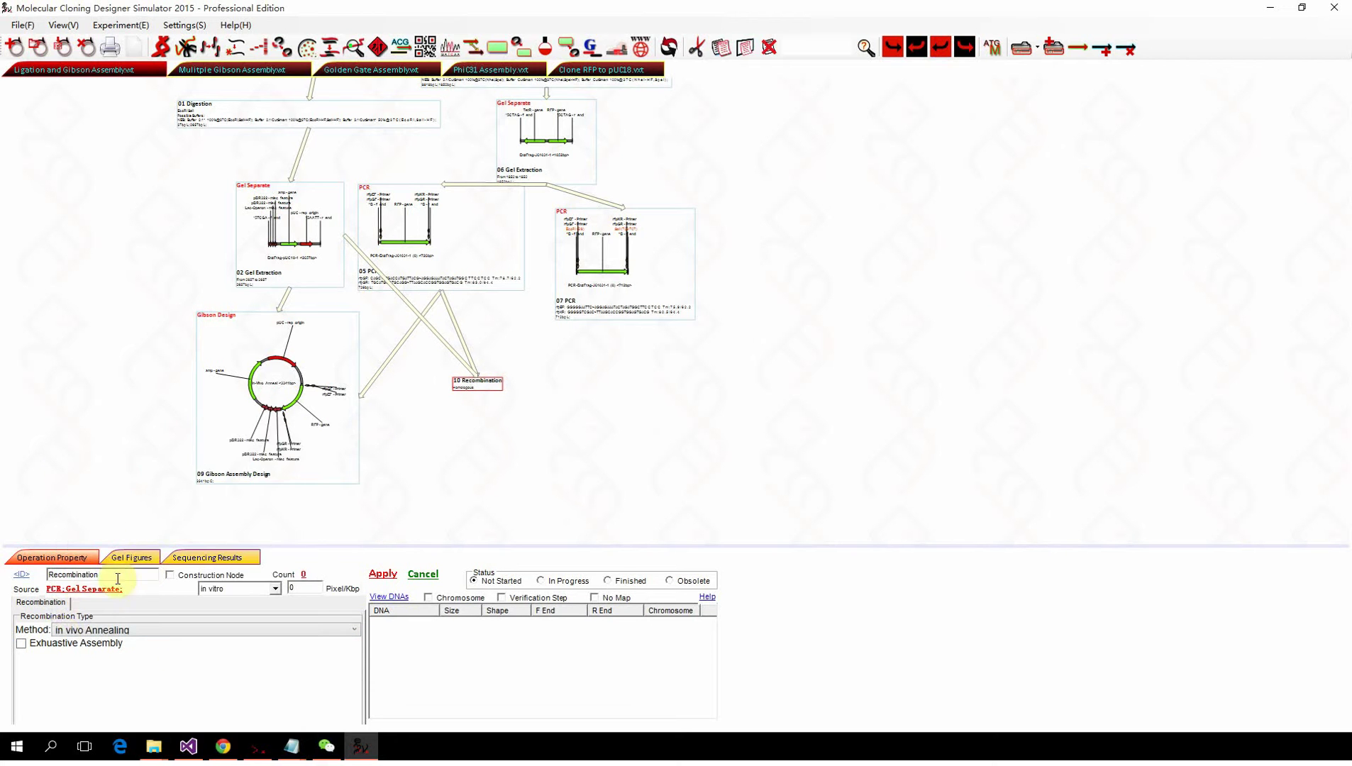
{"action": "left_click", "coordinate": [41, 648]}
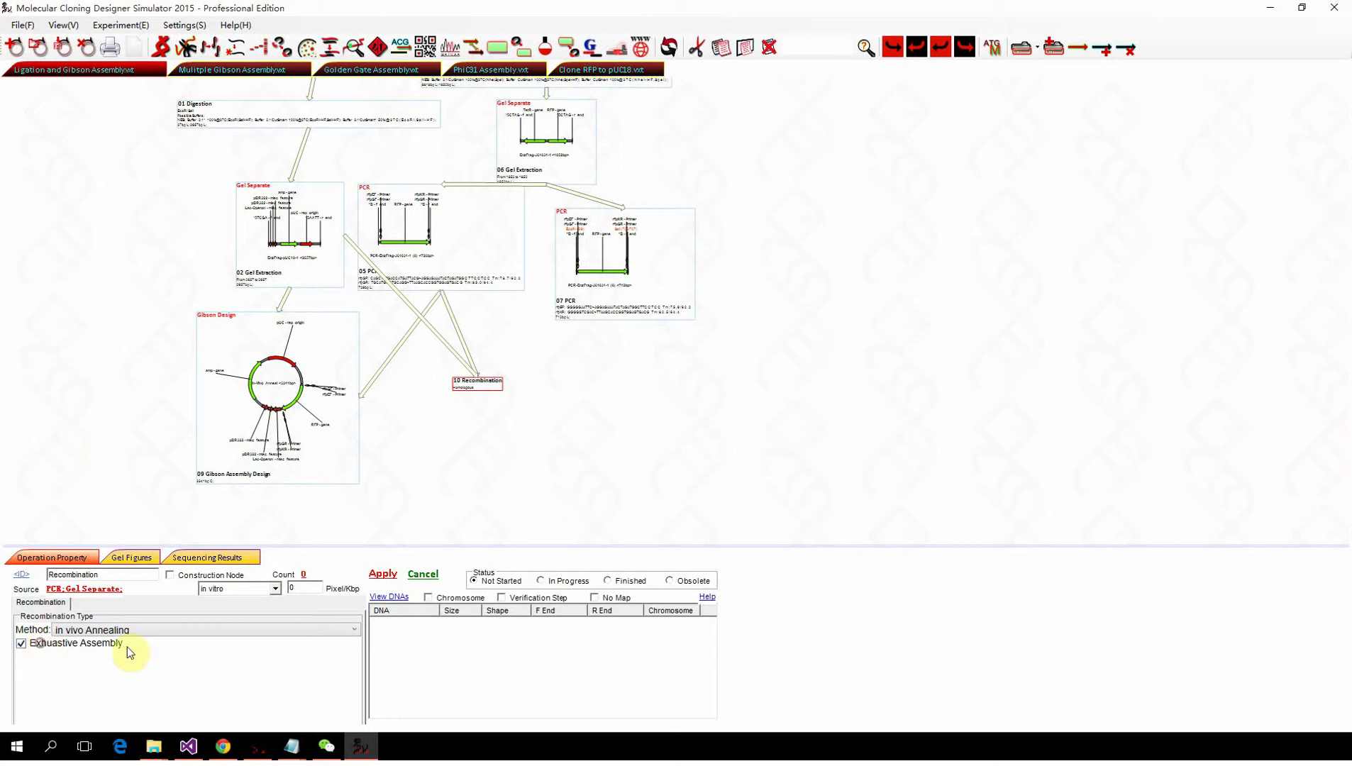
{"action": "left_click", "coordinate": [383, 575]}
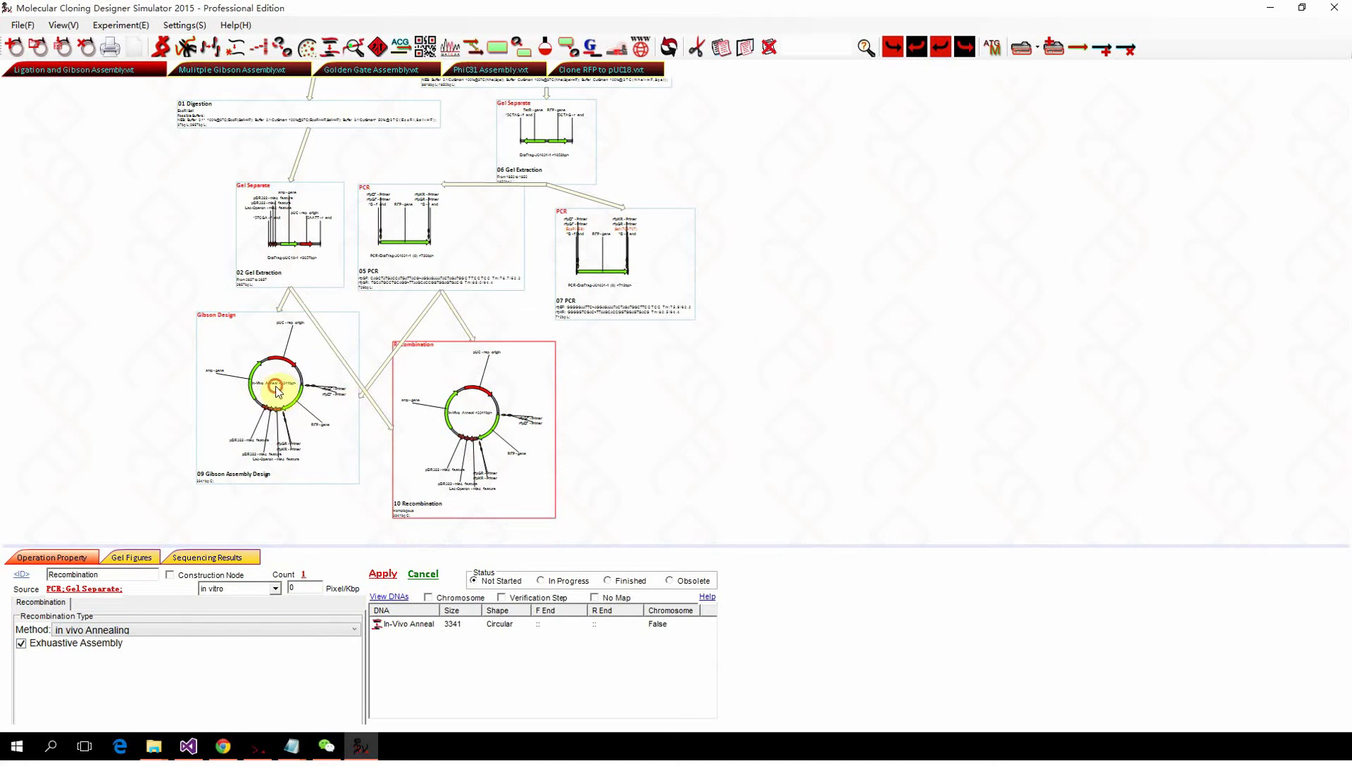
Arrange the Recombination and Gibson Design maps side by side below their source fragments, with Recombination to the left.
{"action": "left_click", "coordinate": [281, 419]}
{"action": "left_click_drag", "start_coordinate": [465, 441], "coordinate": [107, 337]}
{"action": "left_click_drag", "start_coordinate": [246, 414], "coordinate": [339, 422]}
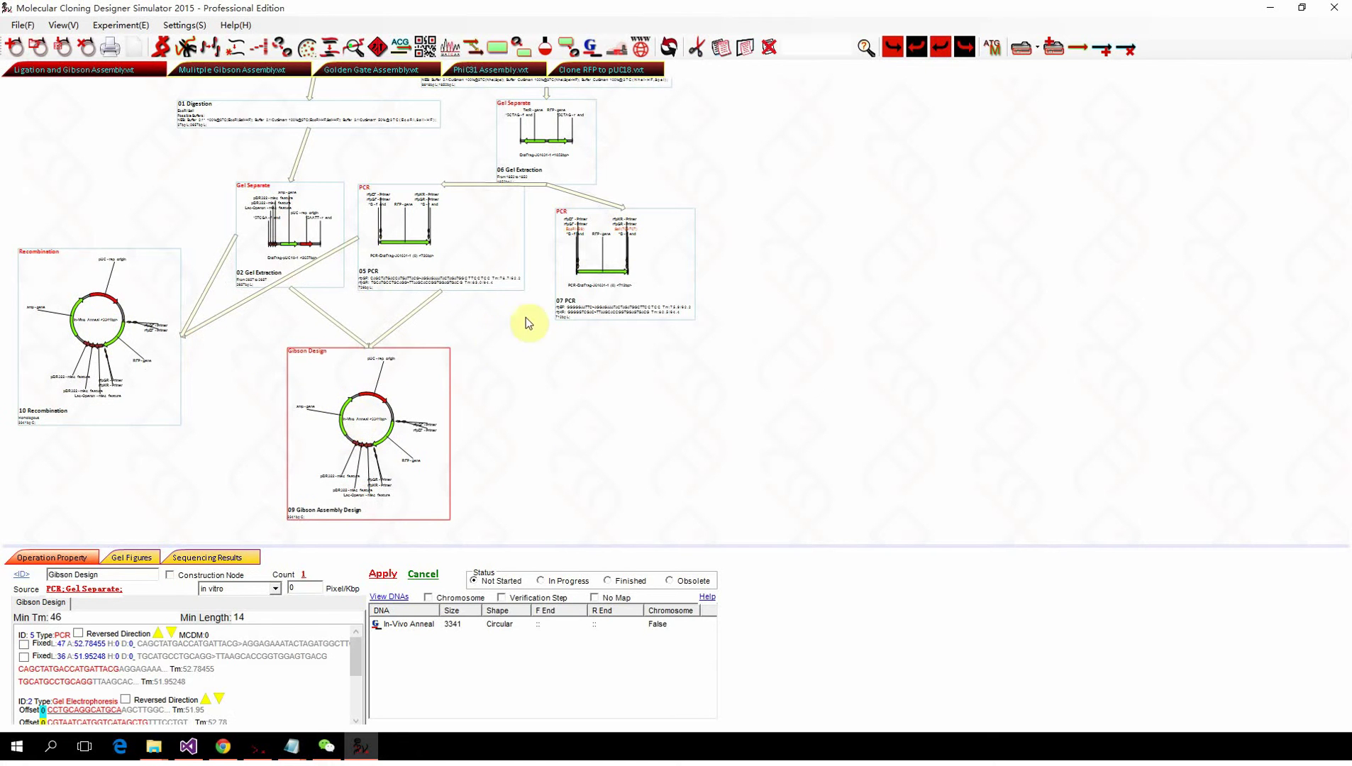
{"action": "scroll", "coordinate": [457, 352], "scroll_direction": "up", "scroll_amount": 1}
{"action": "left_click_drag", "start_coordinate": [181, 377], "coordinate": [209, 409]}
{"action": "left_click_drag", "start_coordinate": [356, 478], "coordinate": [362, 453]}
{"action": "scroll", "coordinate": [379, 403], "scroll_direction": "down", "scroll_amount": 2}
Remove the overhangs from both the rfpGF and rfpGR primers of the 05 PCR and apply the change.
{"action": "left_click", "coordinate": [426, 216]}
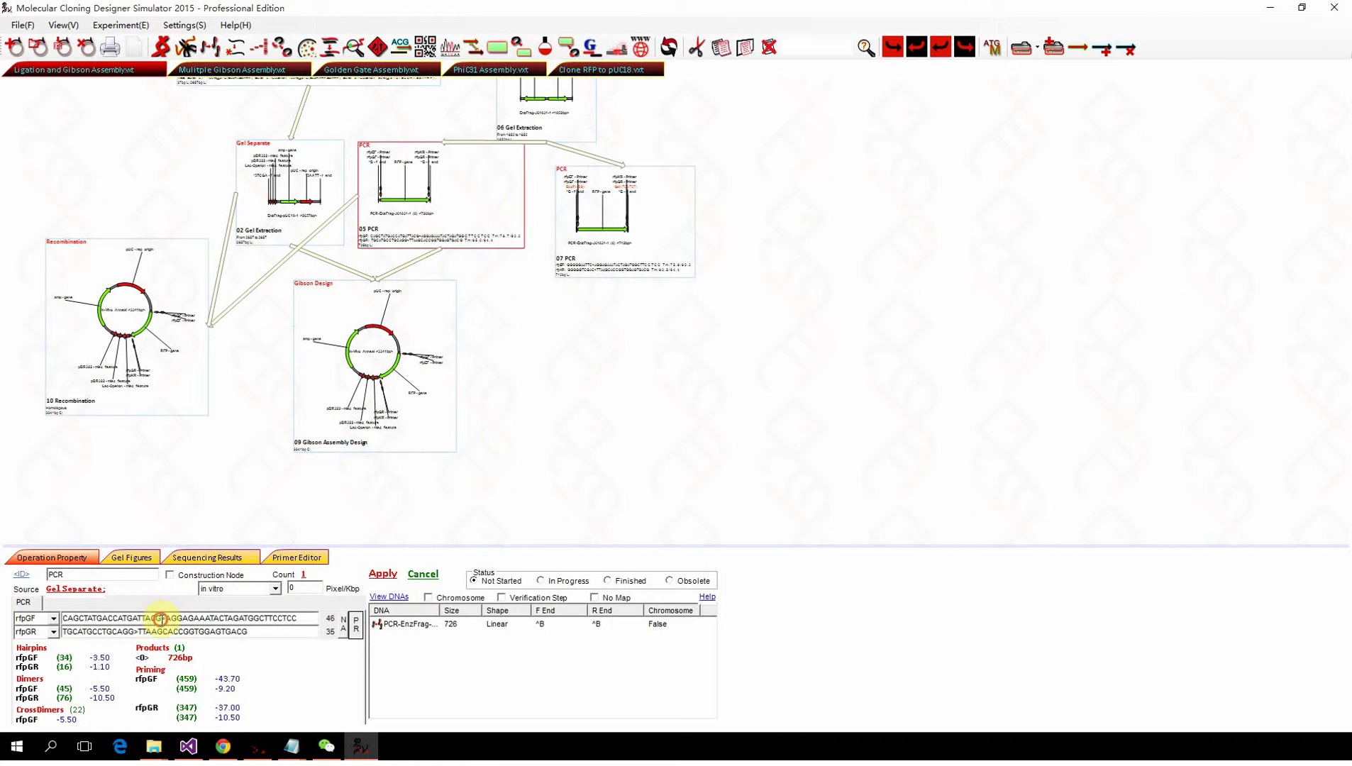
{"action": "left_click_drag", "start_coordinate": [161, 619], "coordinate": [51, 619]}
{"action": "key", "text": "BackSpace"}
{"action": "left_click_drag", "start_coordinate": [137, 627], "coordinate": [51, 631]}
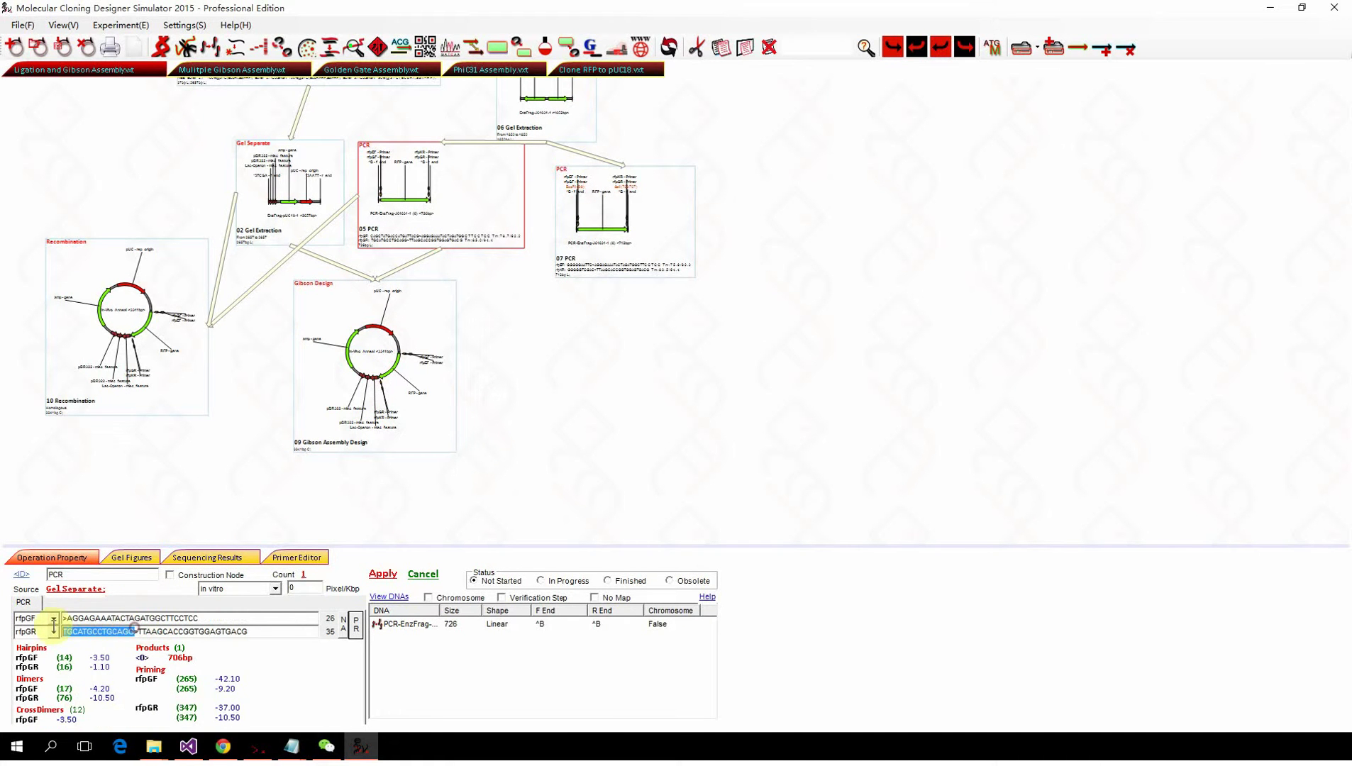
{"action": "key", "text": "BackSpace"}
{"action": "left_click", "coordinate": [396, 576]}
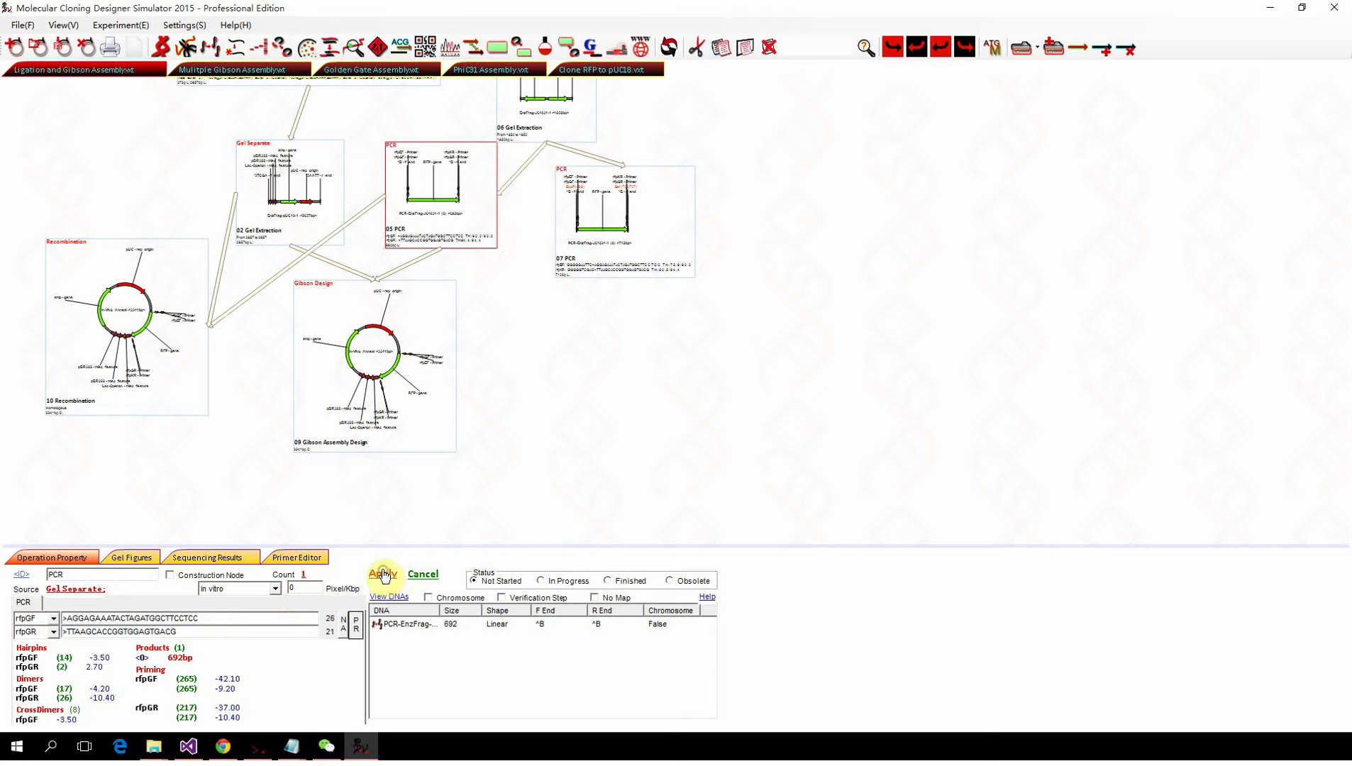
Open the Gibson Design's properties and enlarge the property area so that both fragments' overhang settings fit.
{"action": "left_click", "coordinate": [396, 361]}
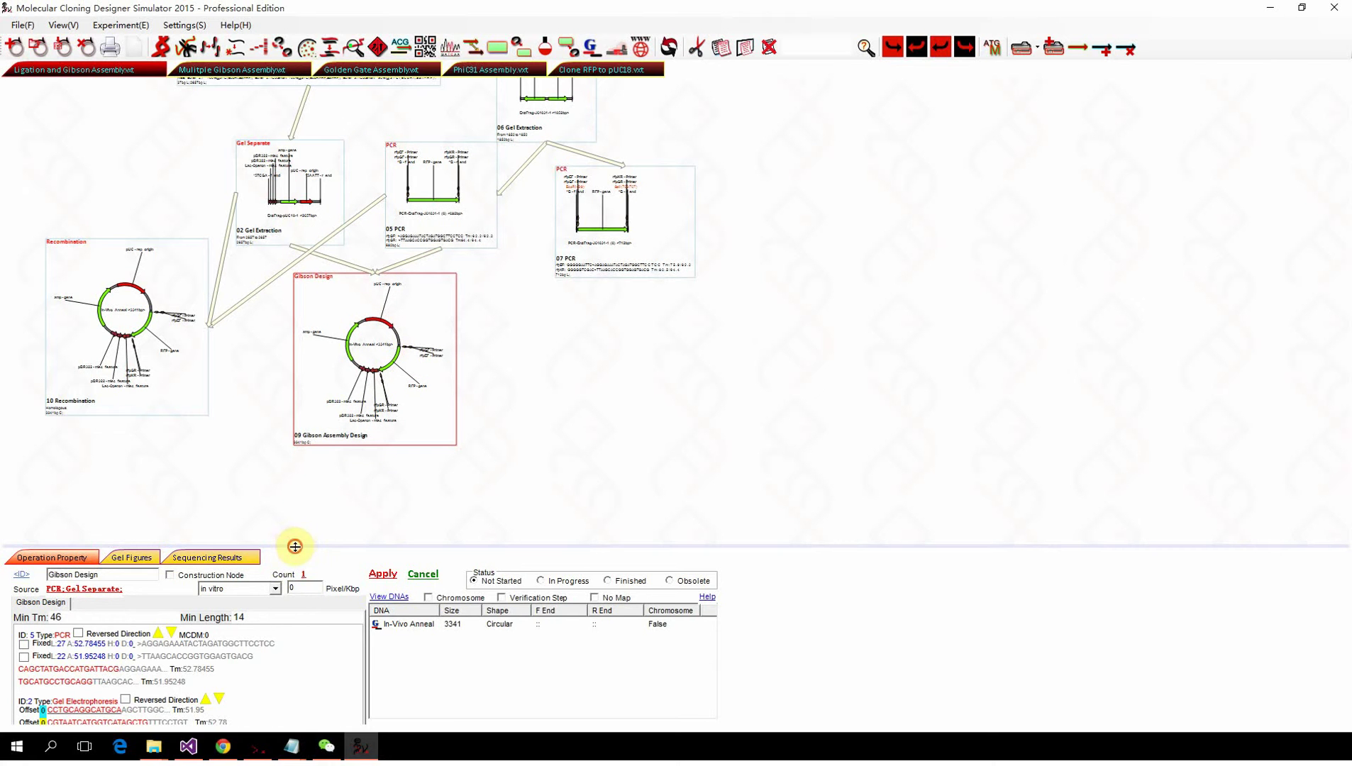
{"action": "left_click_drag", "start_coordinate": [295, 546], "coordinate": [292, 412]}
{"action": "scroll", "coordinate": [337, 313], "scroll_direction": "up", "scroll_amount": 2}
{"action": "scroll", "coordinate": [337, 312], "scroll_direction": "down", "scroll_amount": 5}
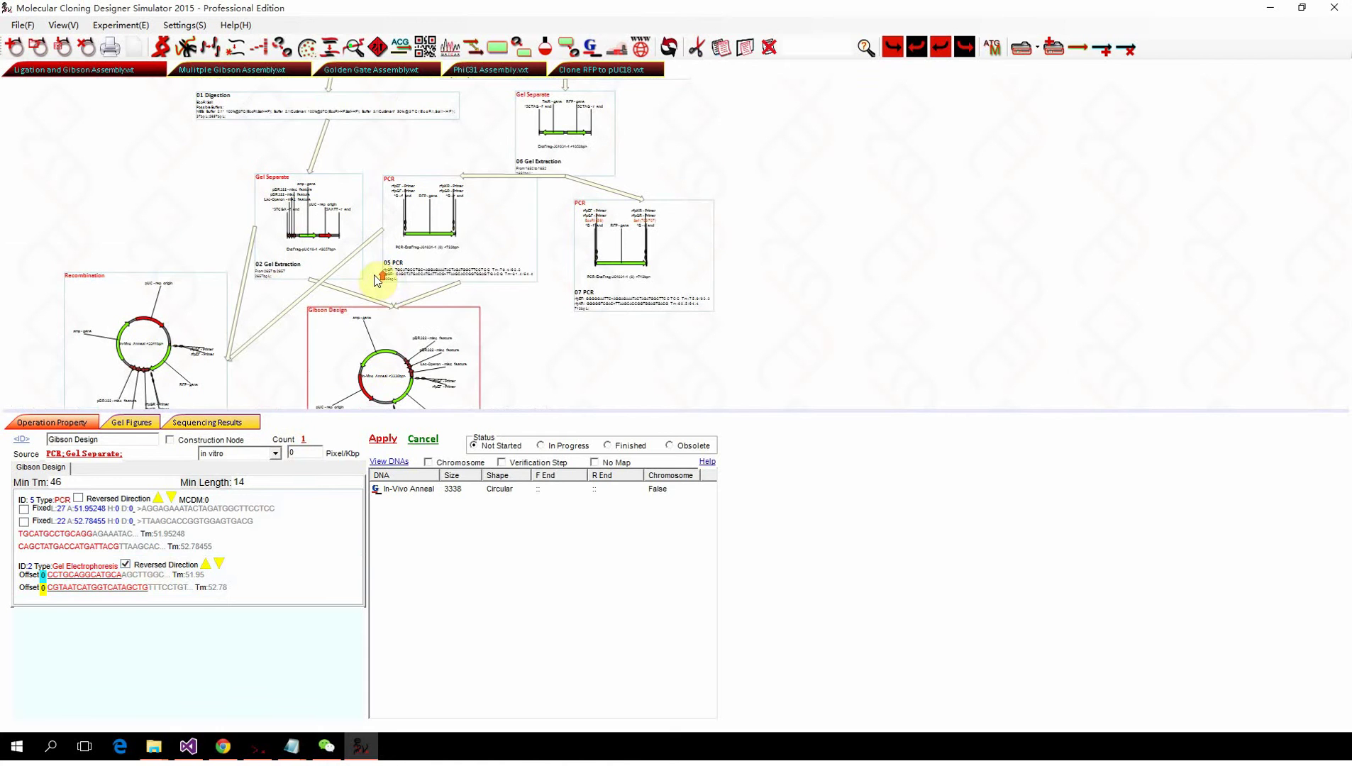
Strip the regenerated overhangs from the rfpGF and rfpGR primers of the 05 PCR, leaving only the binding sequences.
{"action": "left_click", "coordinate": [431, 271]}
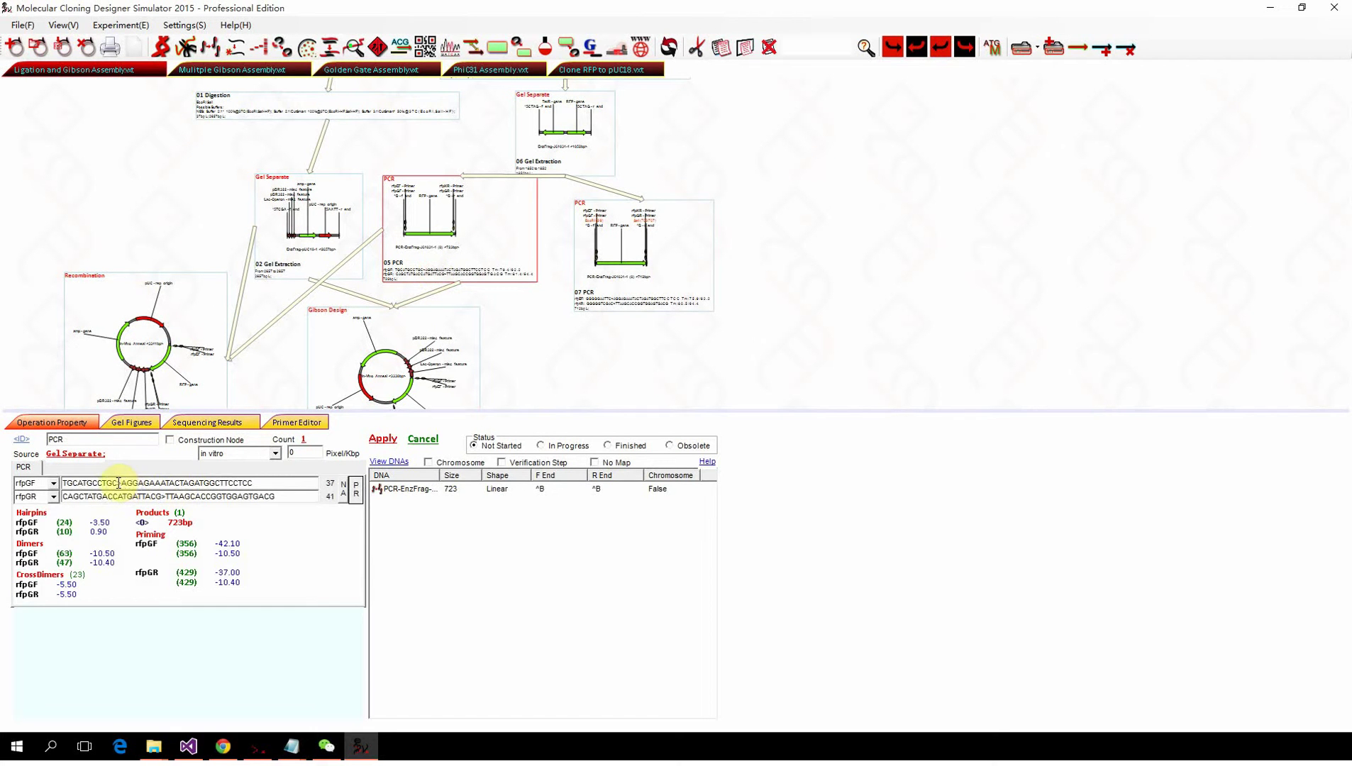
{"action": "left_click_drag", "start_coordinate": [116, 483], "coordinate": [32, 481]}
{"action": "key", "text": "Delete"}
{"action": "left_click_drag", "start_coordinate": [183, 497], "coordinate": [21, 496]}
{"action": "key", "text": "Delete"}
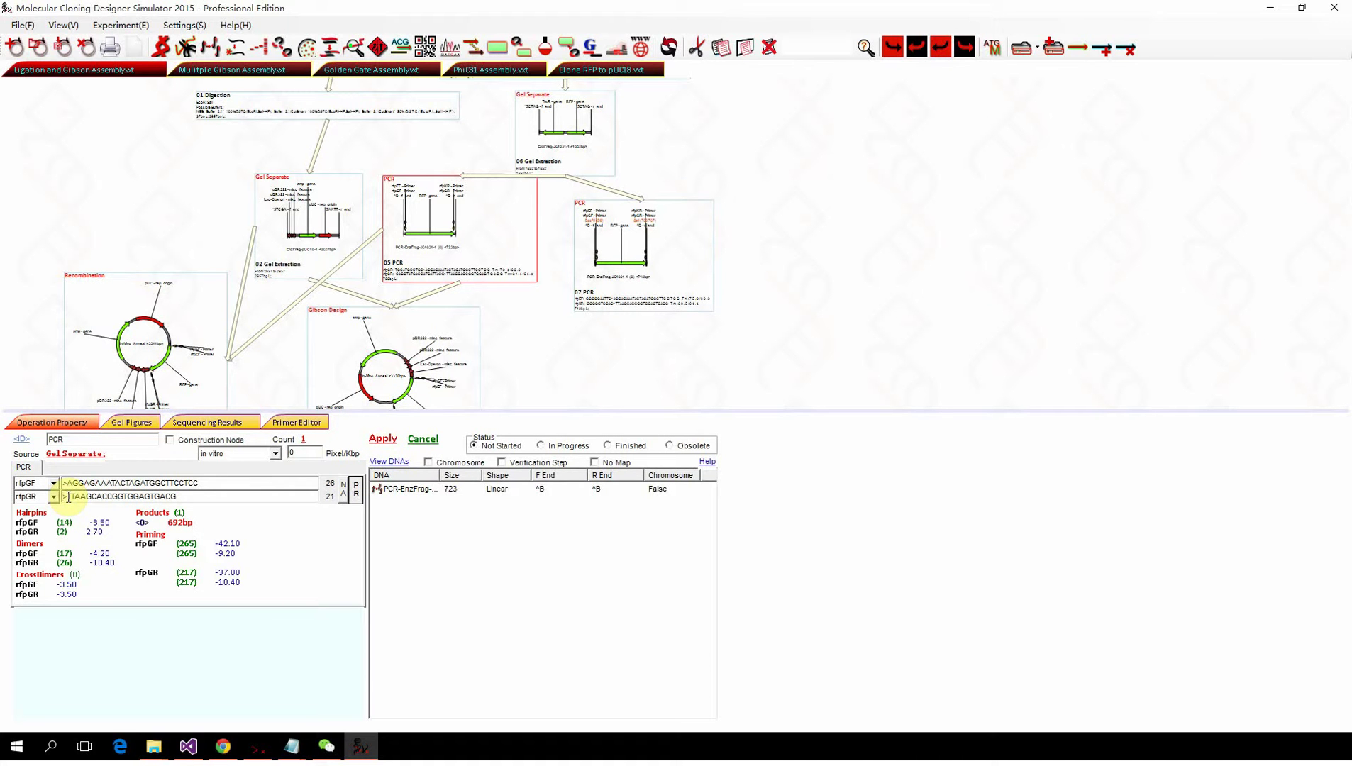
Insert a SacI site ahead of the rfpGR binding sequence as [SacI] and apply the 05 PCR.
{"action": "type", "text": "[Sac"}
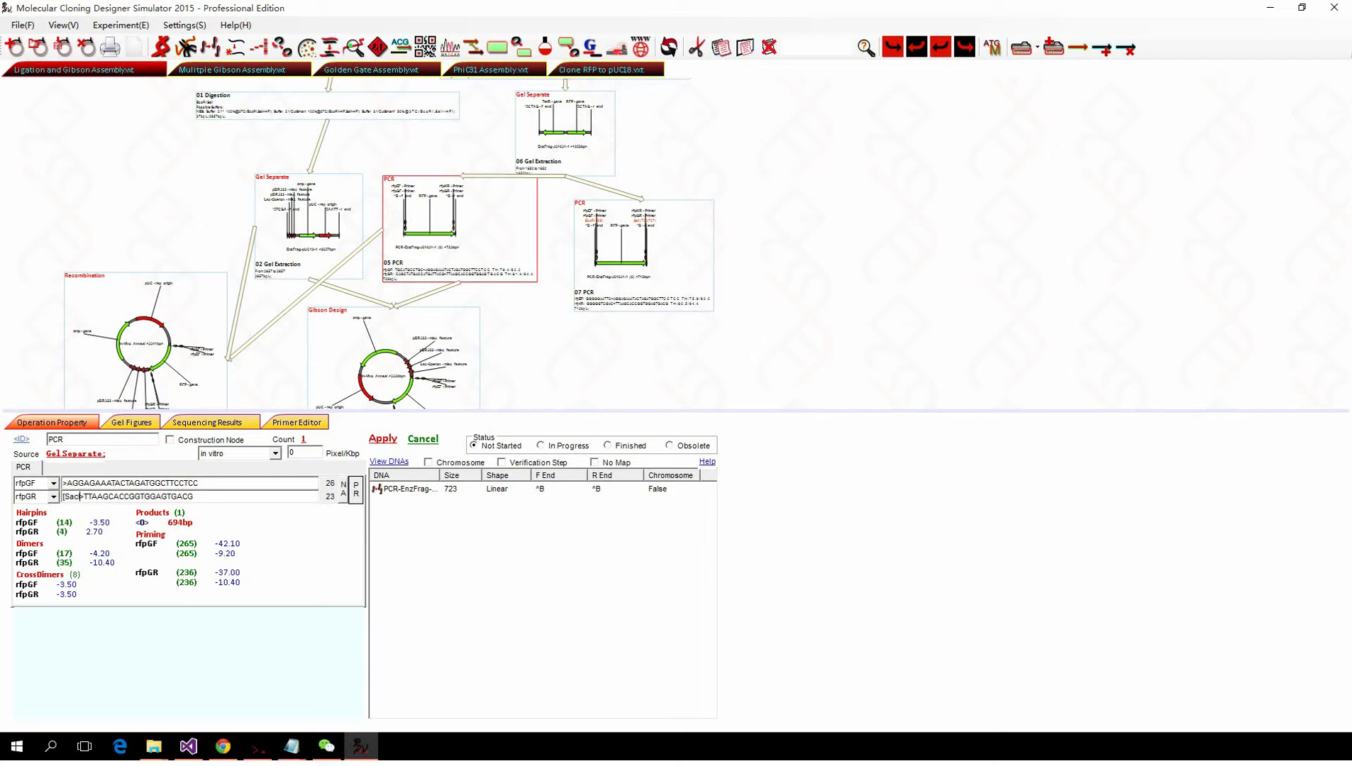
{"action": "type", "text": "I]"}
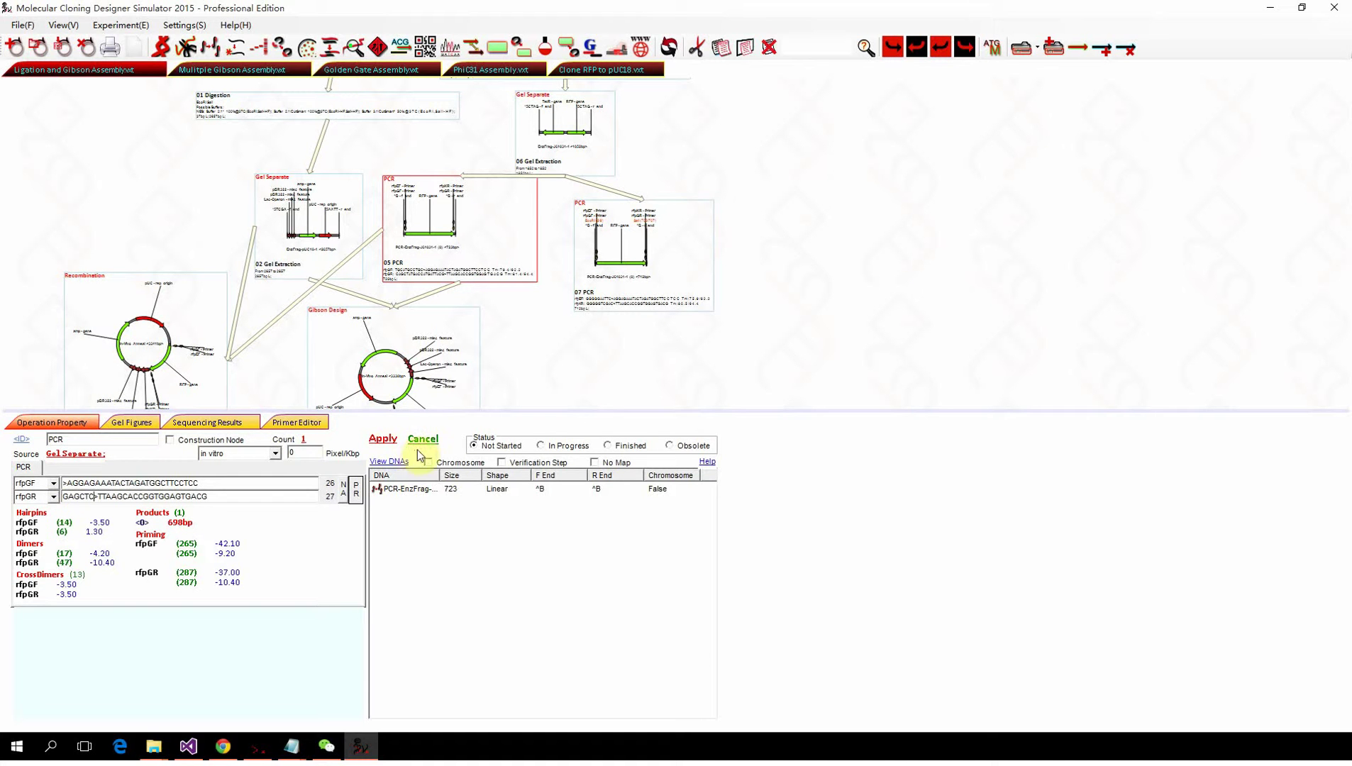
{"action": "left_click", "coordinate": [380, 440]}
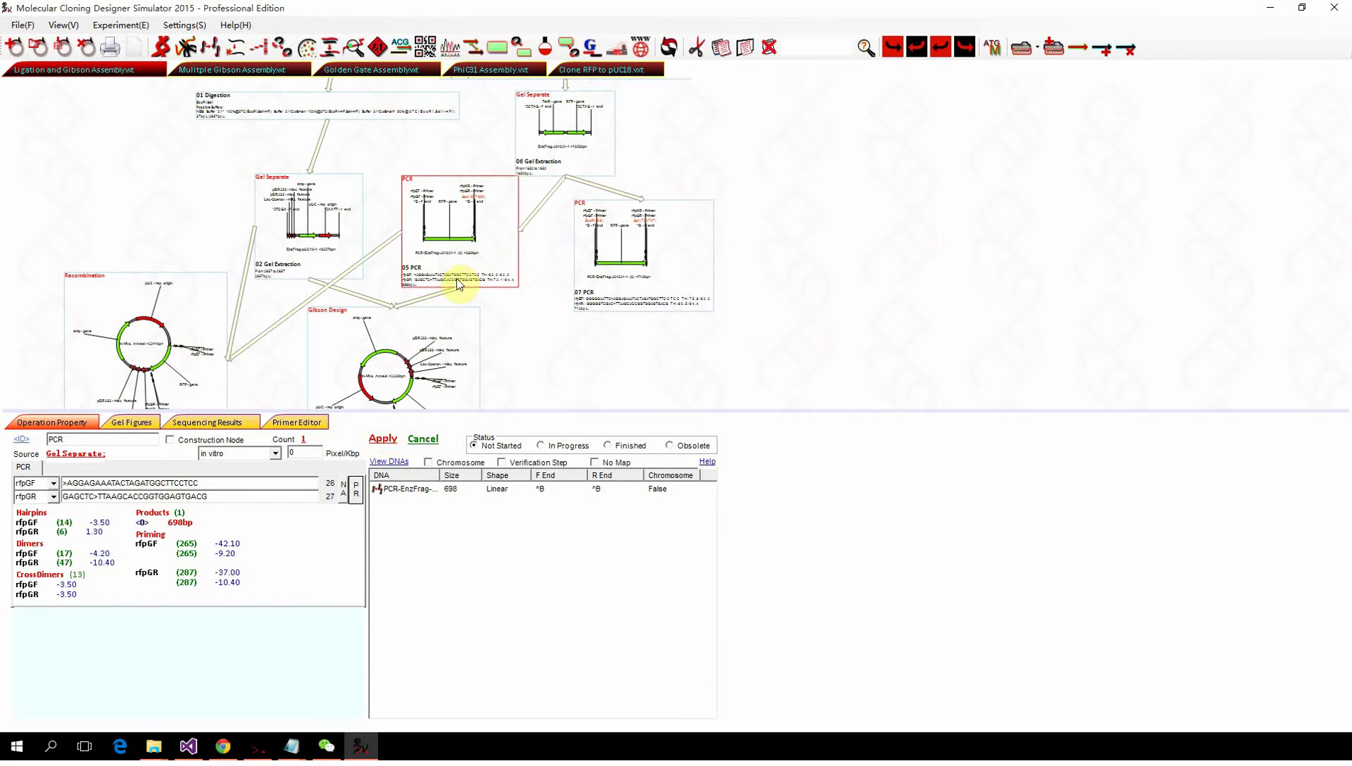
Turn off Reversed Direction for the Gel Electrophoresis fragment in the Gibson Design and apply the design.
{"action": "left_click", "coordinate": [353, 347]}
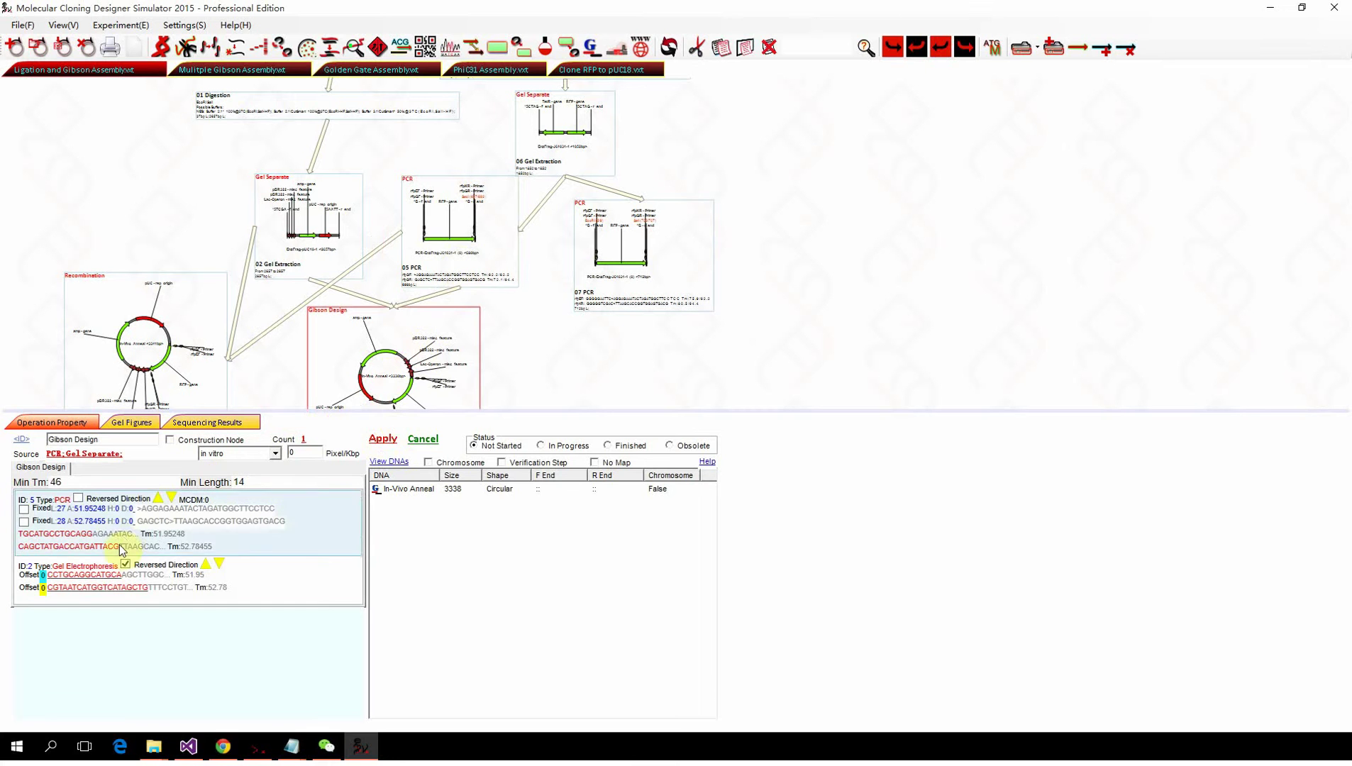
{"action": "left_click", "coordinate": [126, 564]}
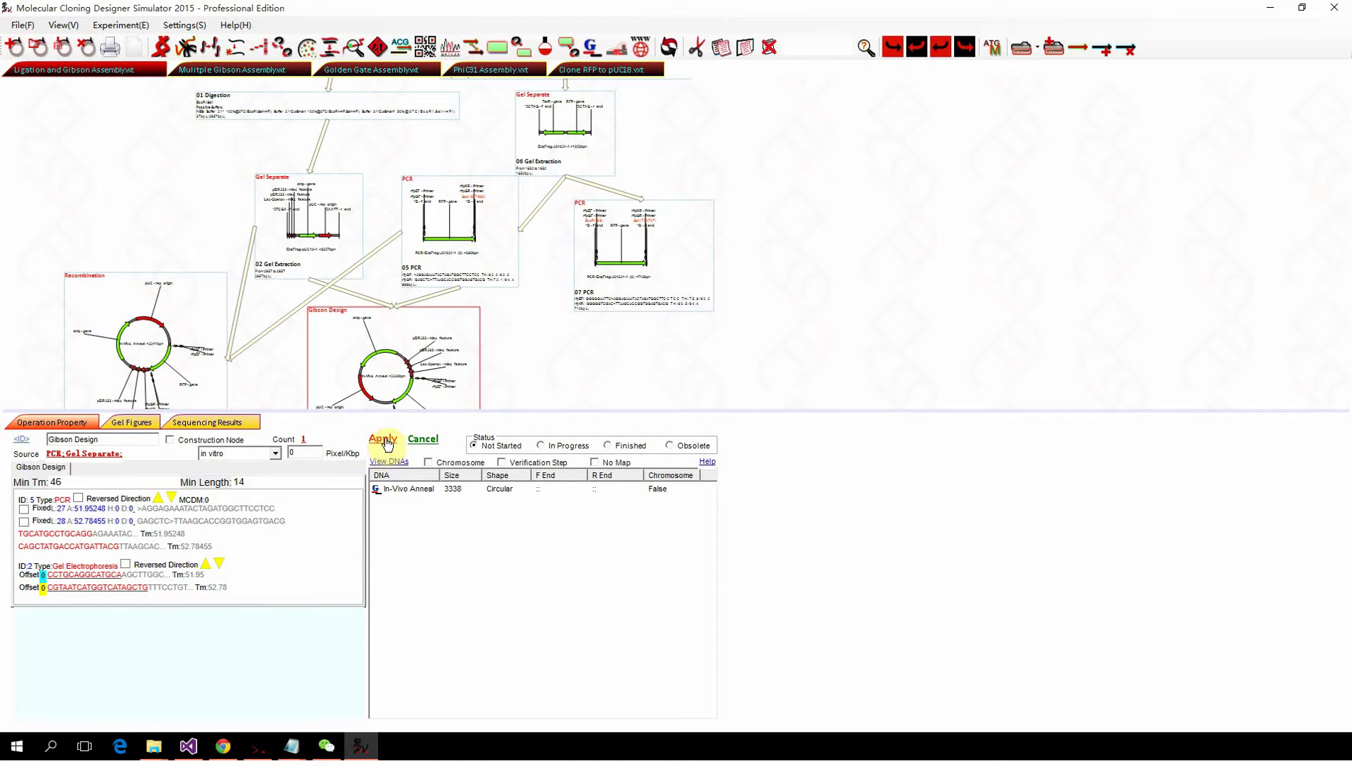
{"action": "left_click", "coordinate": [143, 571]}
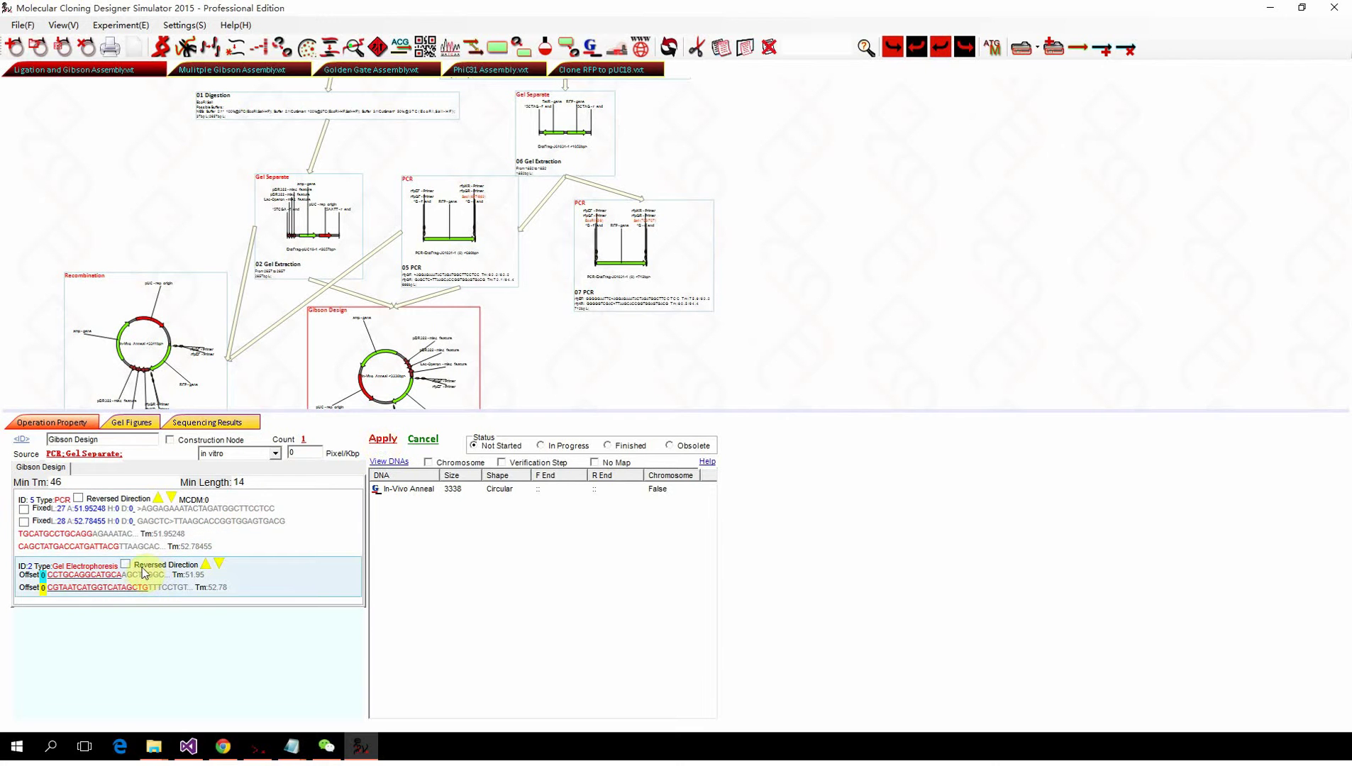
{"action": "left_click", "coordinate": [384, 441]}
Examine the SacI site on the circular Gibson Design construct and the redesigned primer overhangs of the 05 PCR.
{"action": "scroll", "coordinate": [395, 312], "scroll_direction": "up", "scroll_amount": 4}
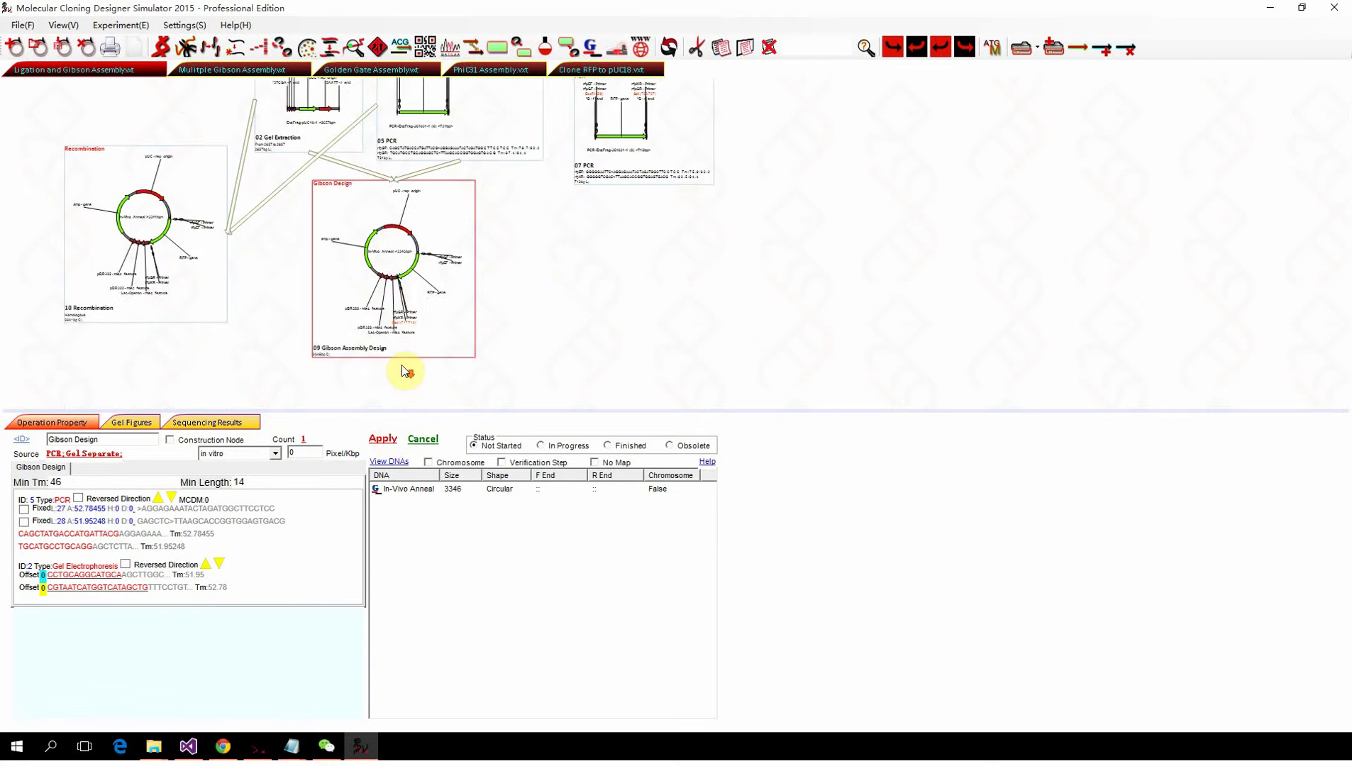
{"action": "scroll", "coordinate": [398, 278], "scroll_direction": "up", "scroll_amount": 3}
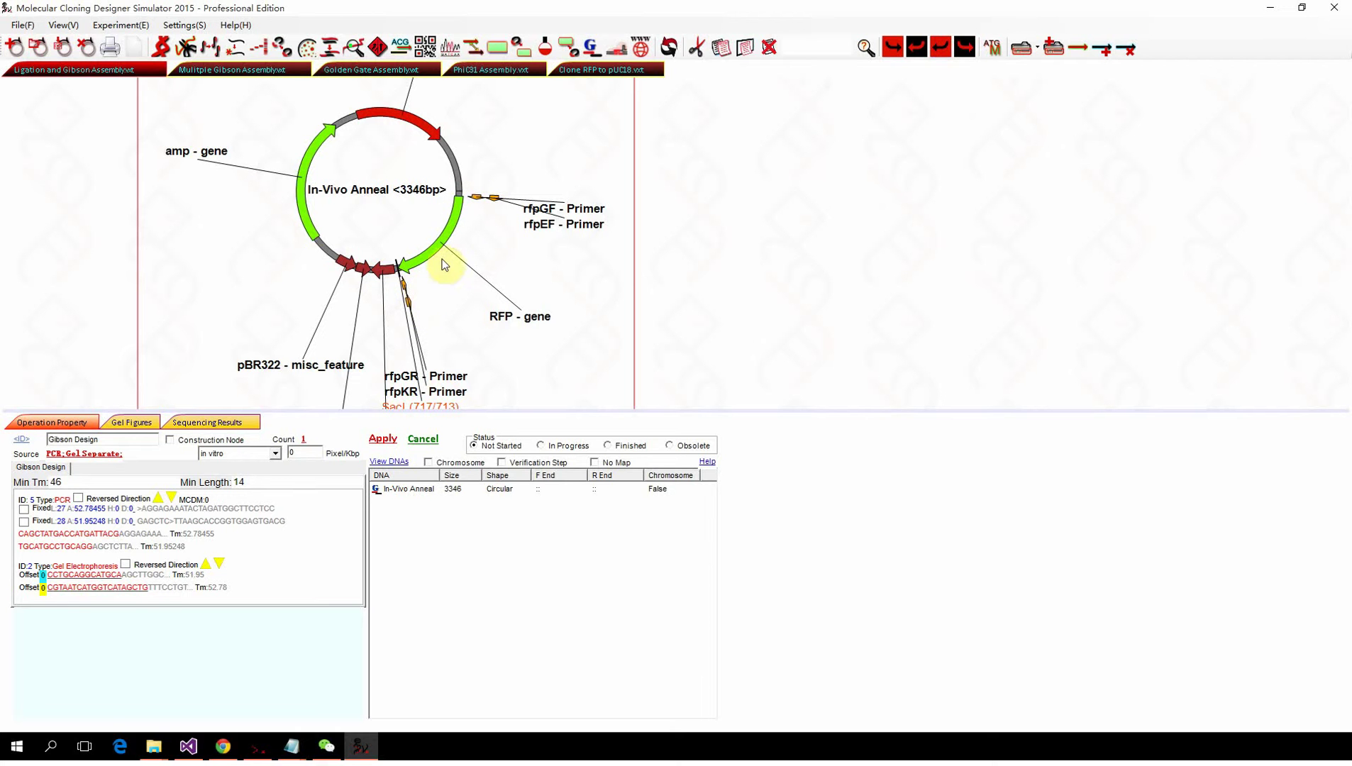
{"action": "scroll", "coordinate": [395, 284], "scroll_direction": "down", "scroll_amount": 5}
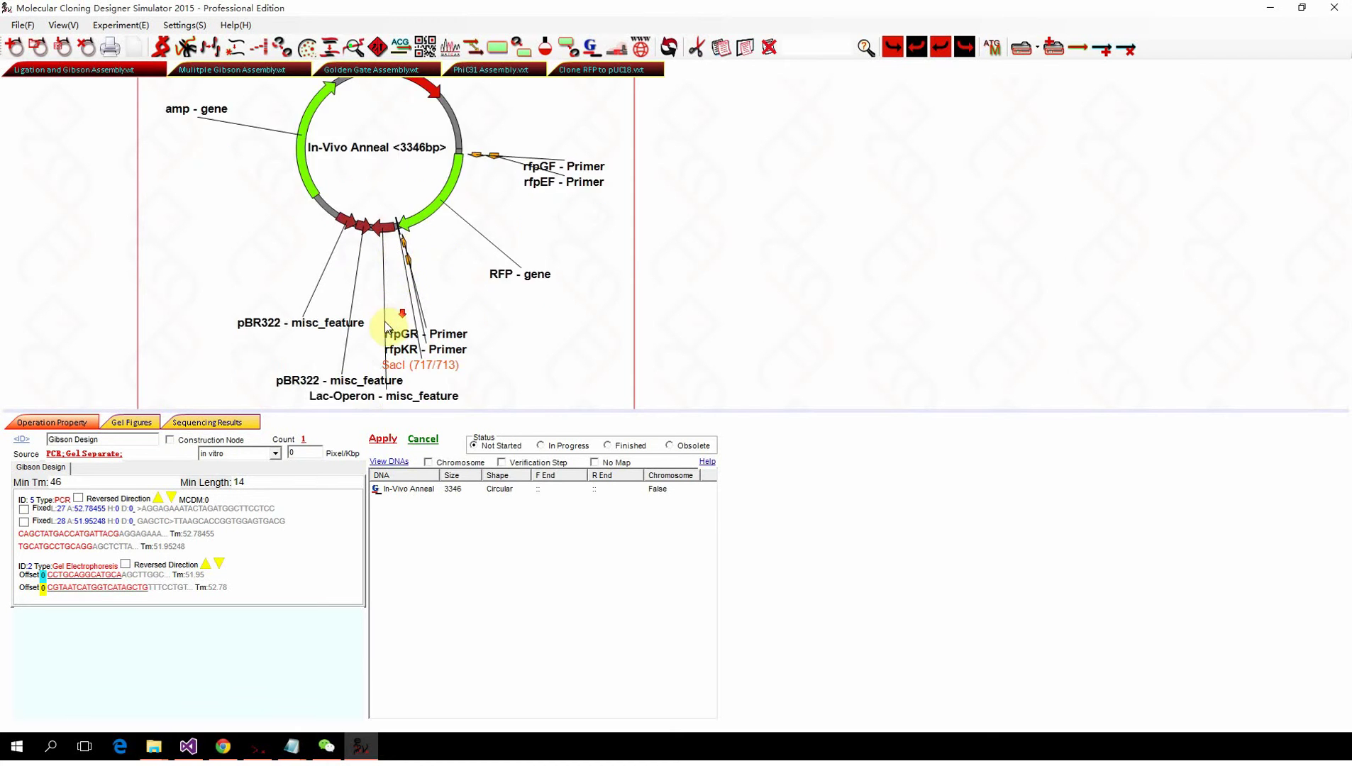
{"action": "left_click", "coordinate": [392, 270]}
{"action": "left_click", "coordinate": [364, 343]}
{"action": "left_click", "coordinate": [393, 242]}
{"action": "left_click", "coordinate": [360, 352]}
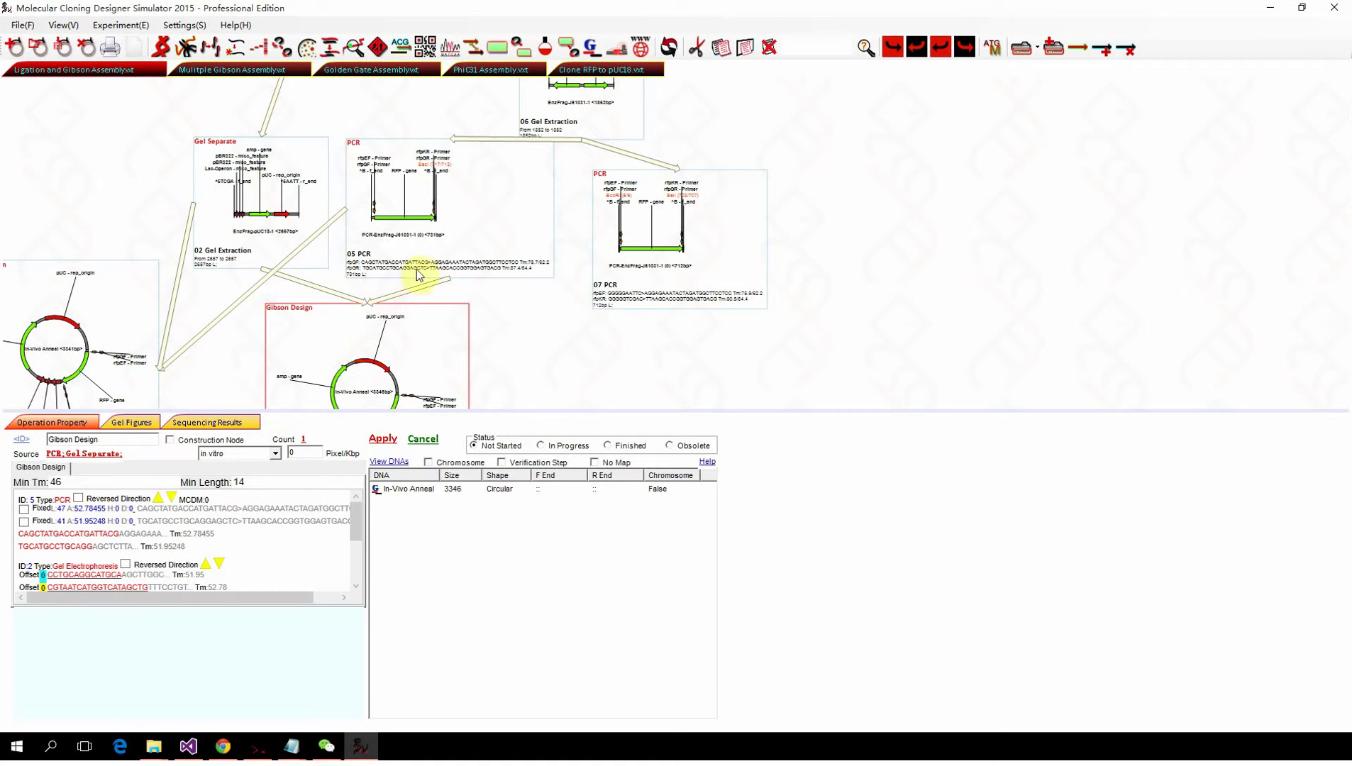
{"action": "left_click_drag", "start_coordinate": [372, 326], "coordinate": [322, 350]}
{"action": "left_click_drag", "start_coordinate": [655, 230], "coordinate": [659, 213]}
{"action": "left_click", "coordinate": [476, 248]}
{"action": "scroll", "coordinate": [609, 227], "scroll_direction": "up", "scroll_amount": 3}
{"action": "scroll", "coordinate": [603, 191], "scroll_direction": "down", "scroll_amount": 4}
Replace the GAATTC site in the rfpEF primer of the 07 PCR with the enzyme-name shorthand [ecoRI].
{"action": "left_click", "coordinate": [676, 206]}
{"action": "scroll", "coordinate": [676, 207], "scroll_direction": "up", "scroll_amount": 1}
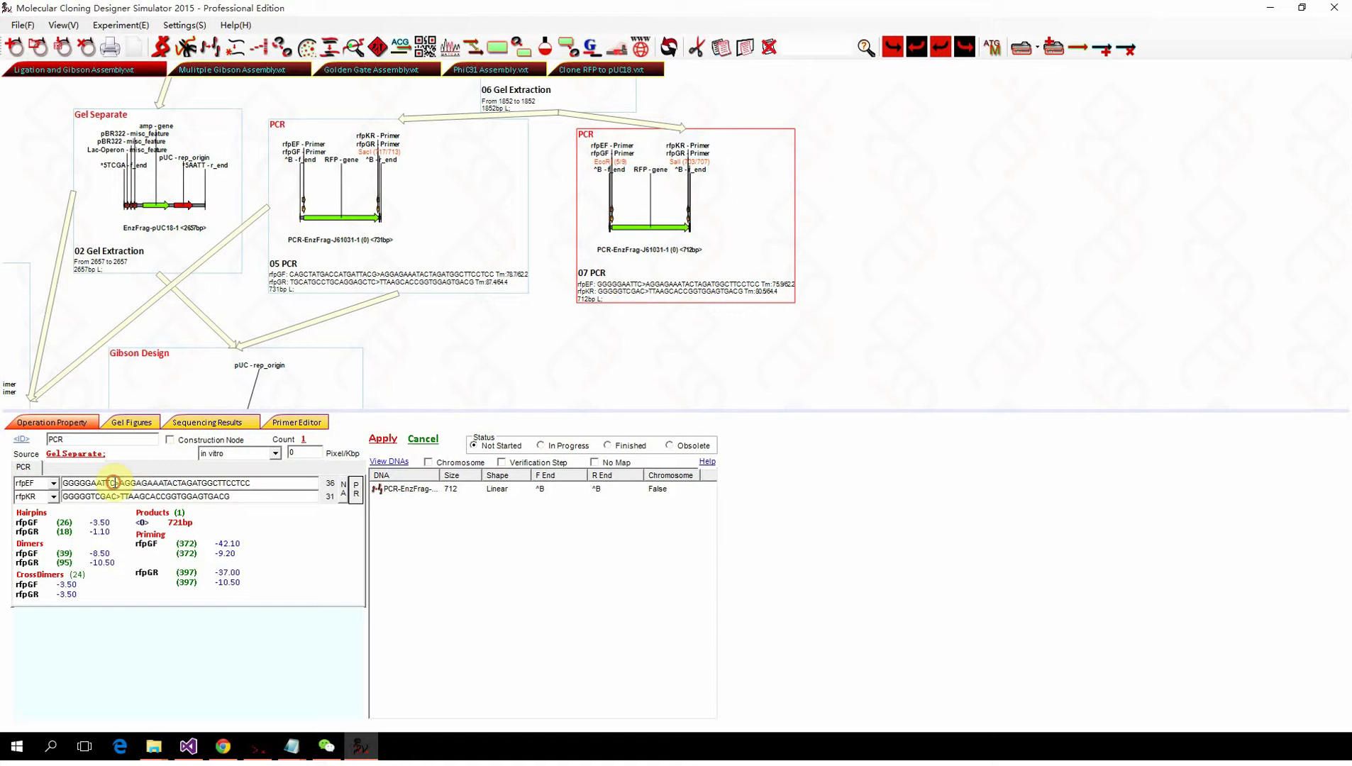
{"action": "left_click_drag", "start_coordinate": [115, 483], "coordinate": [86, 484]}
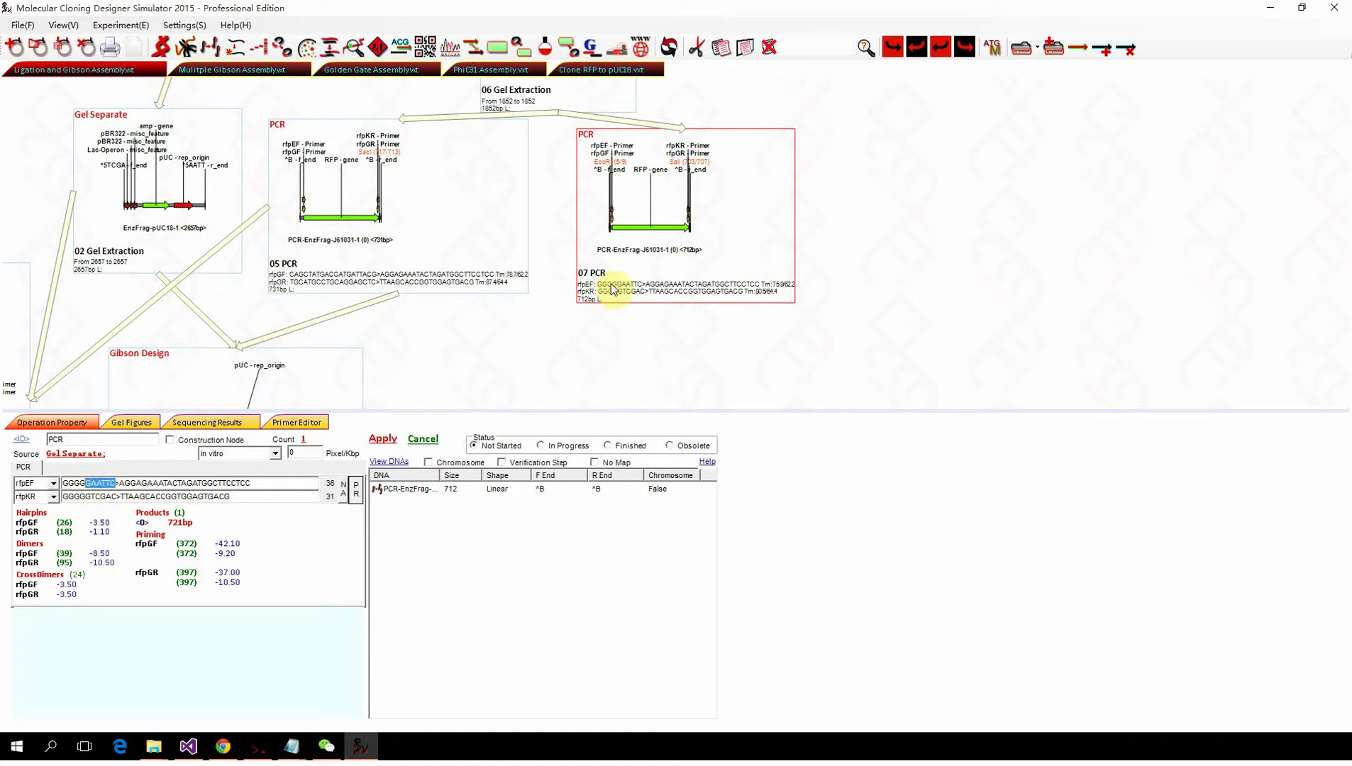
{"action": "scroll", "coordinate": [672, 271], "scroll_direction": "up", "scroll_amount": 1}
{"action": "scroll", "coordinate": [673, 271], "scroll_direction": "up", "scroll_amount": 1}
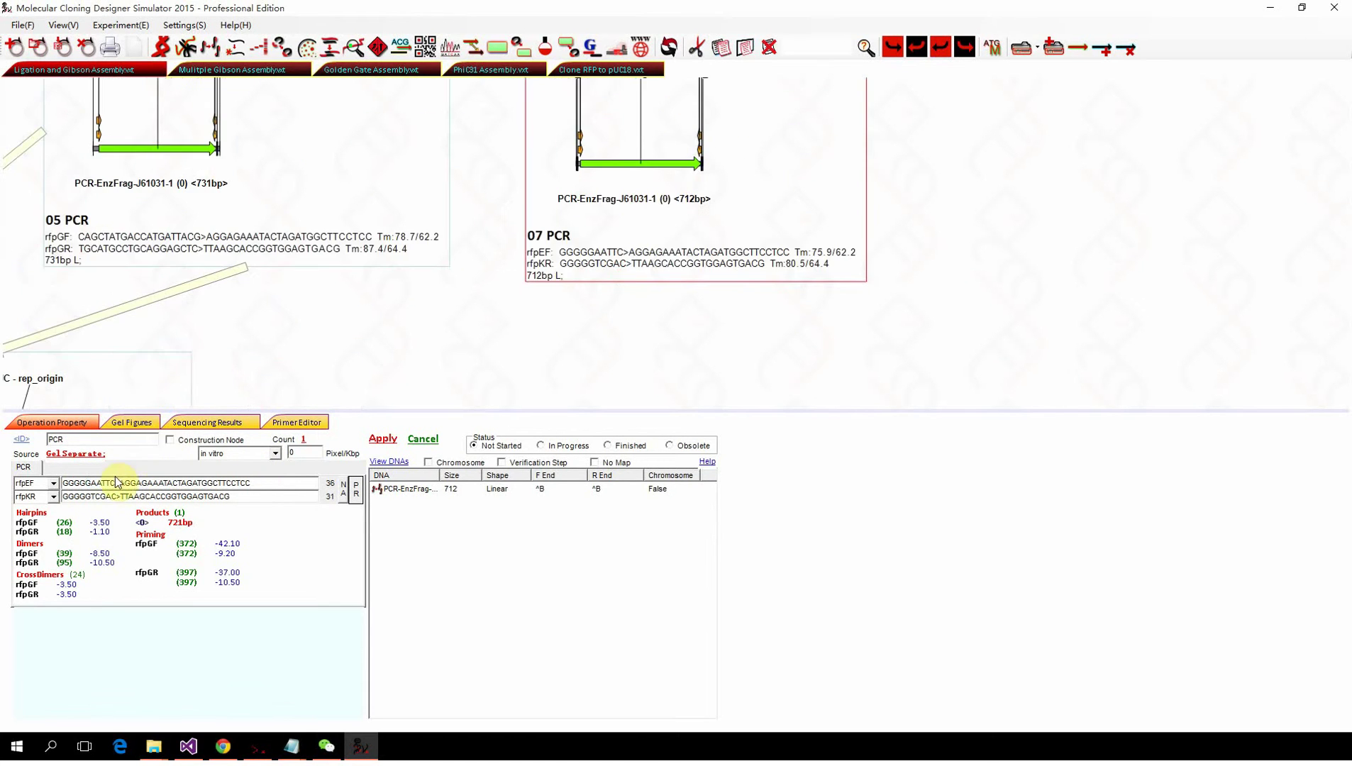
{"action": "left_click_drag", "start_coordinate": [115, 483], "coordinate": [85, 482]}
{"action": "type", "text": "[eco"}
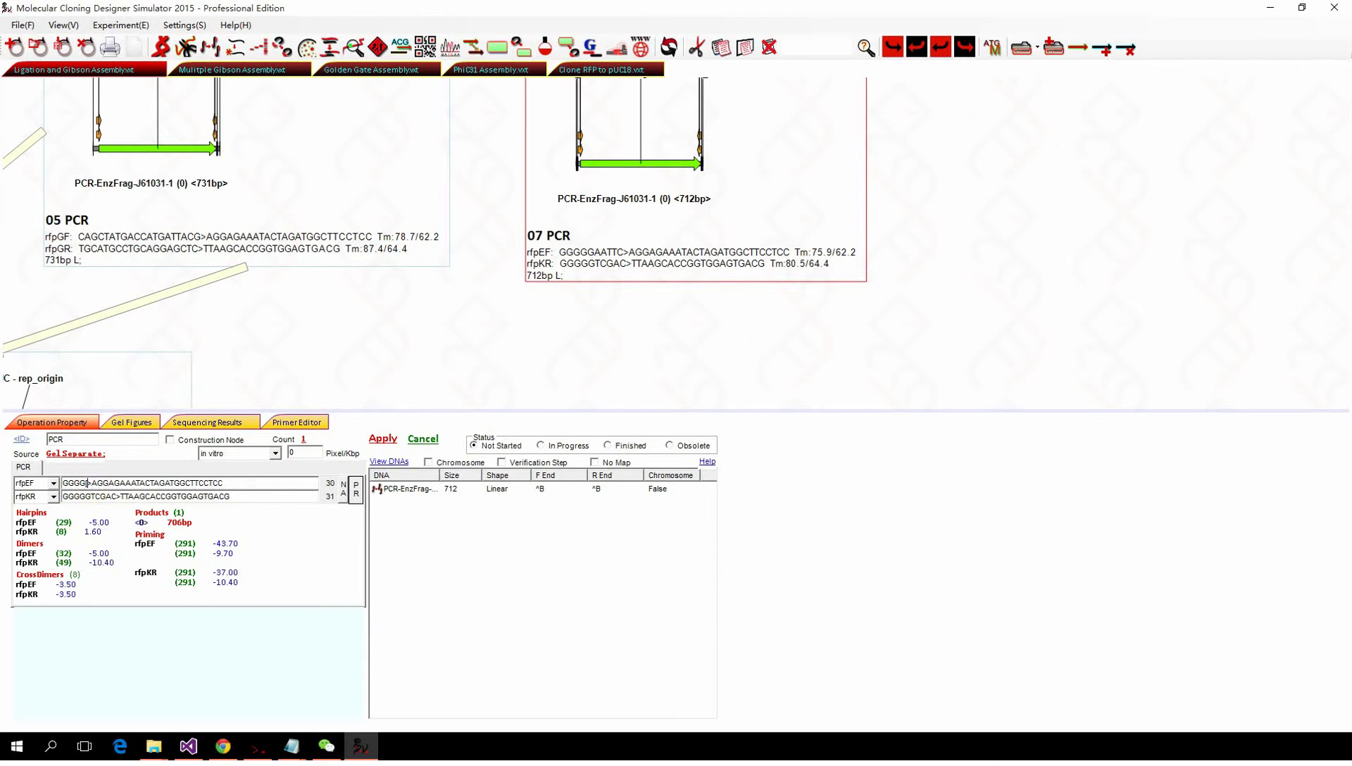
{"action": "type", "text": "RI]"}
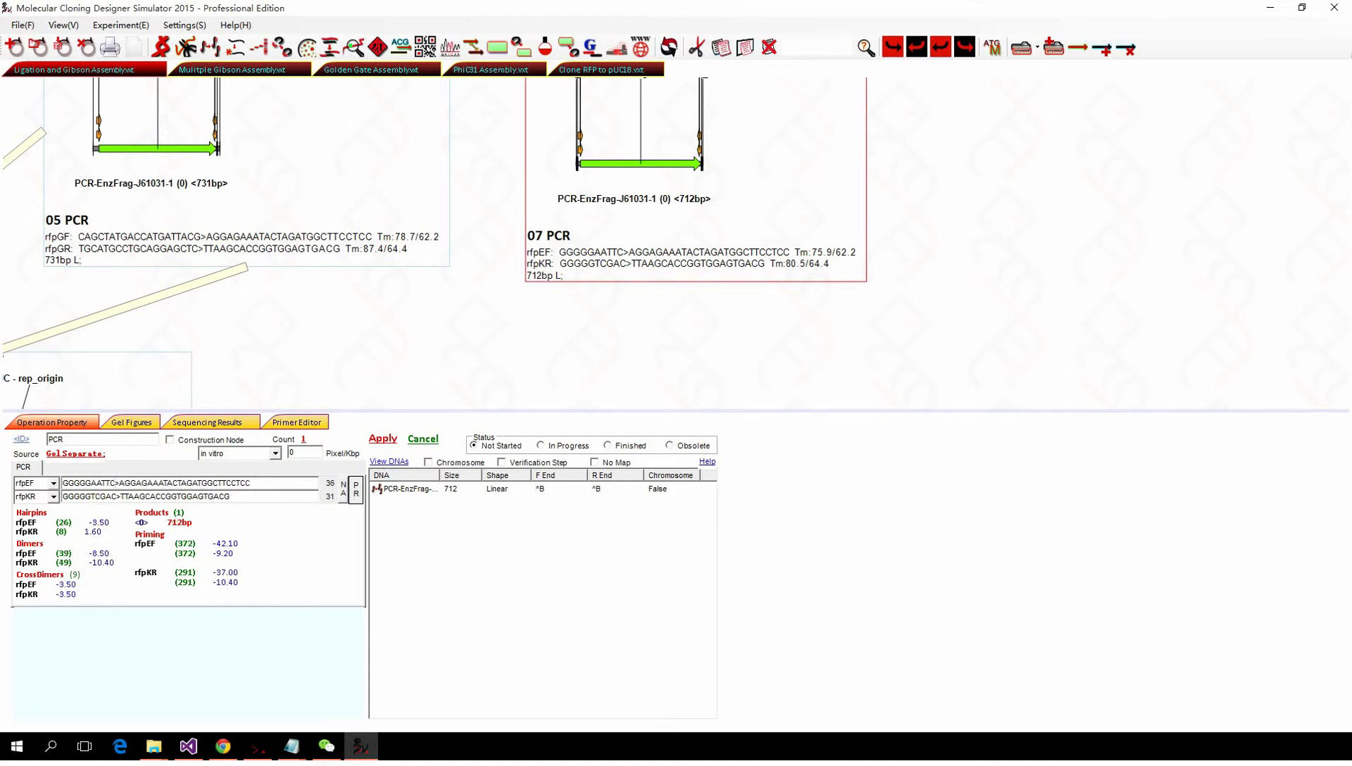
Replace the GTCGAC site in the rfpKR primer with [SalI] and apply the 07 PCR.
{"action": "left_click_drag", "start_coordinate": [117, 496], "coordinate": [94, 499]}
{"action": "key", "text": "BackSpace"}
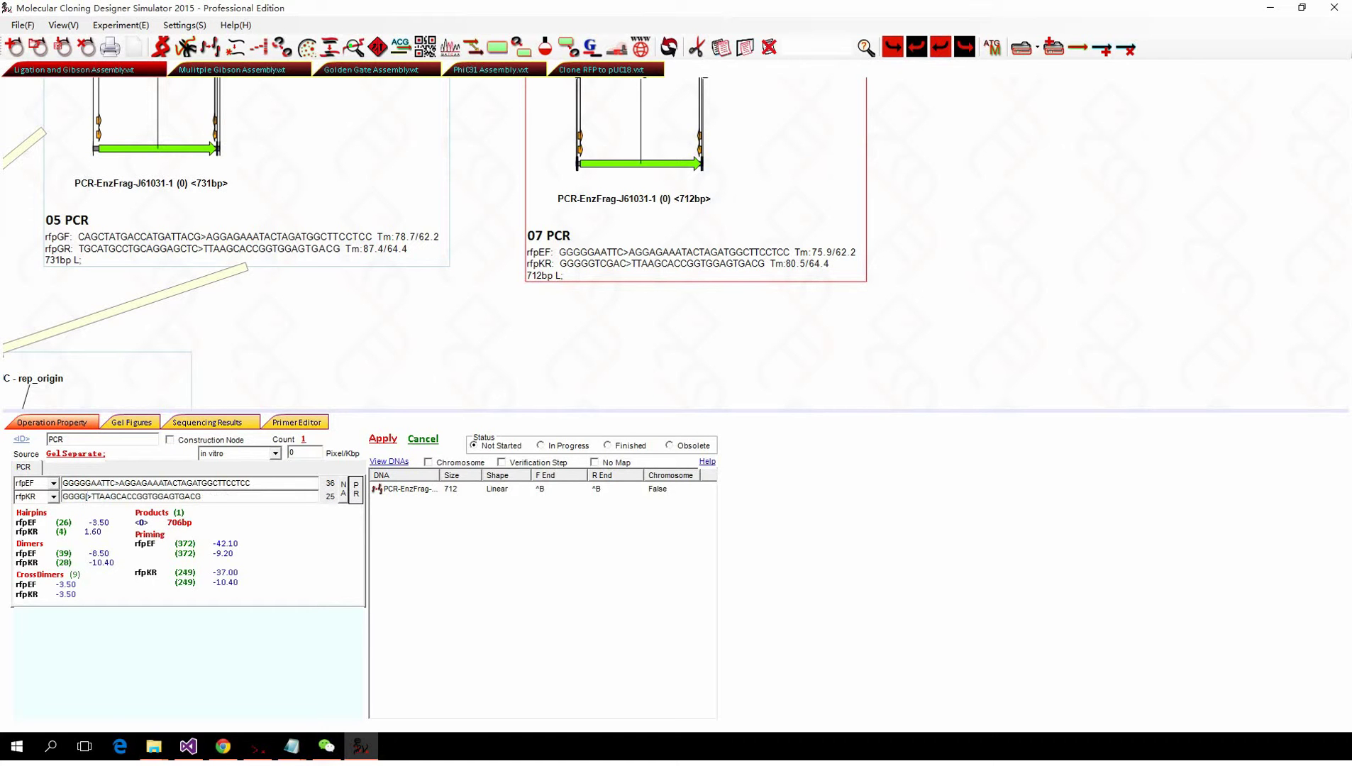
{"action": "type", "text": "[SalI]"}
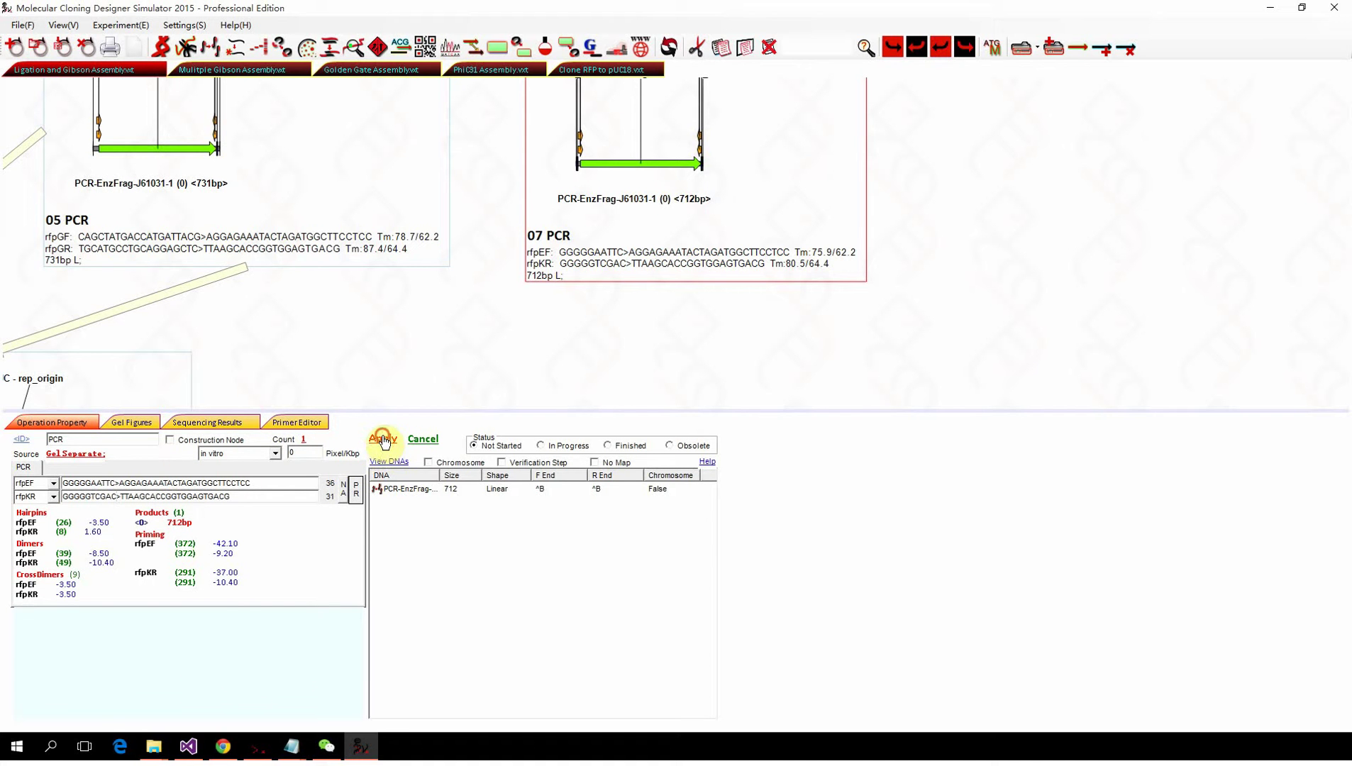
Digest the 07 PCR product with SalI and EcoRI, and gel-extract the 702 bp fragment.
{"action": "scroll", "coordinate": [656, 228], "scroll_direction": "up", "scroll_amount": 2}
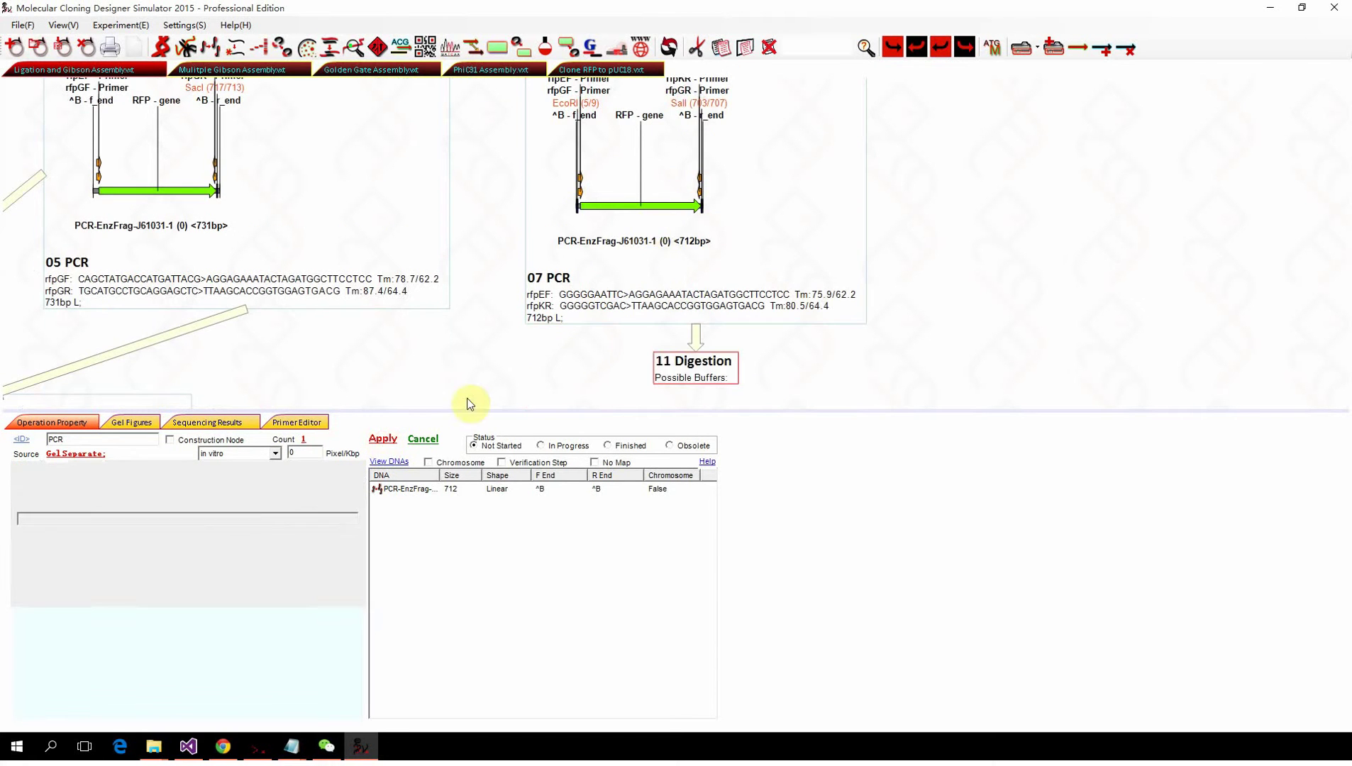
{"action": "left_click", "coordinate": [234, 519]}
{"action": "type", "text": "SalI EcoRI"}
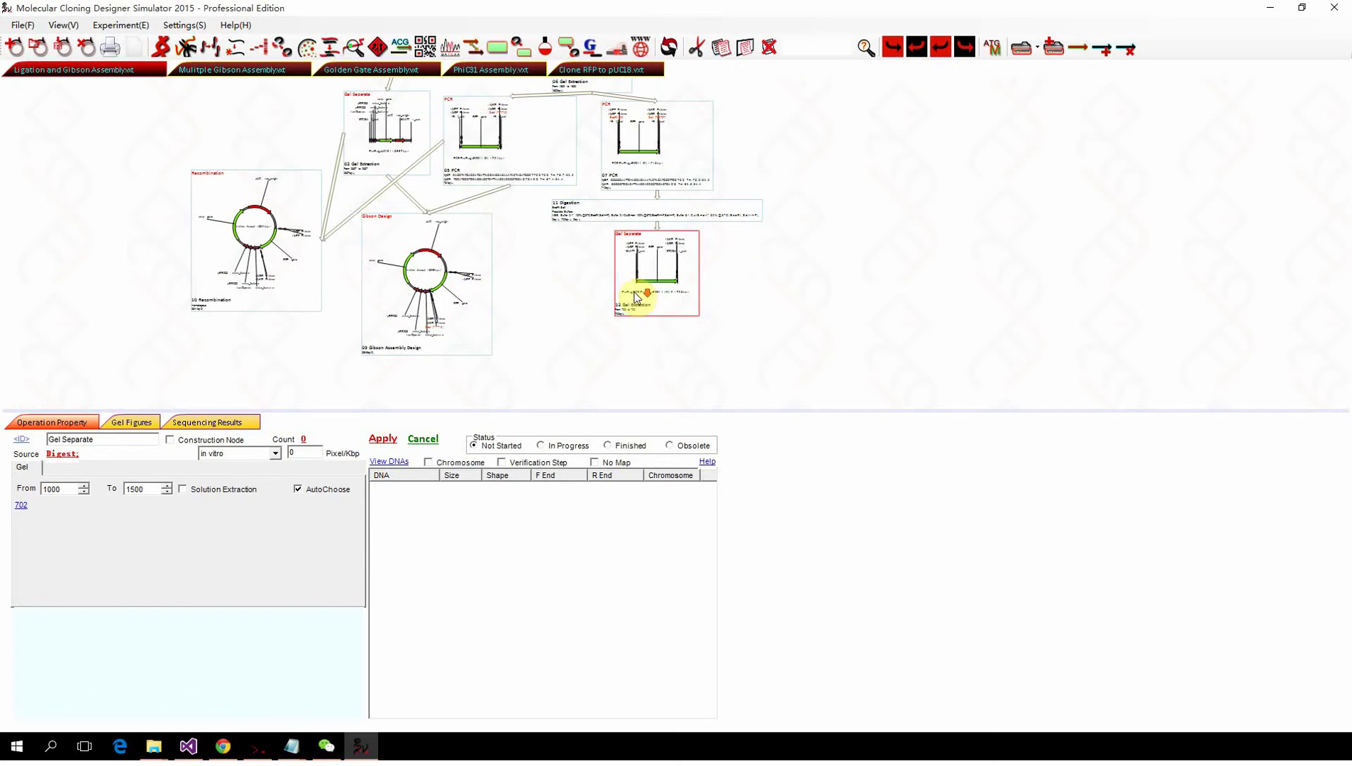
Move the Gibson Design aside and place the 02 Gel Extraction beside the 12 Gel Extraction.
{"action": "left_click", "coordinate": [421, 306]}
{"action": "left_click", "coordinate": [378, 130]}
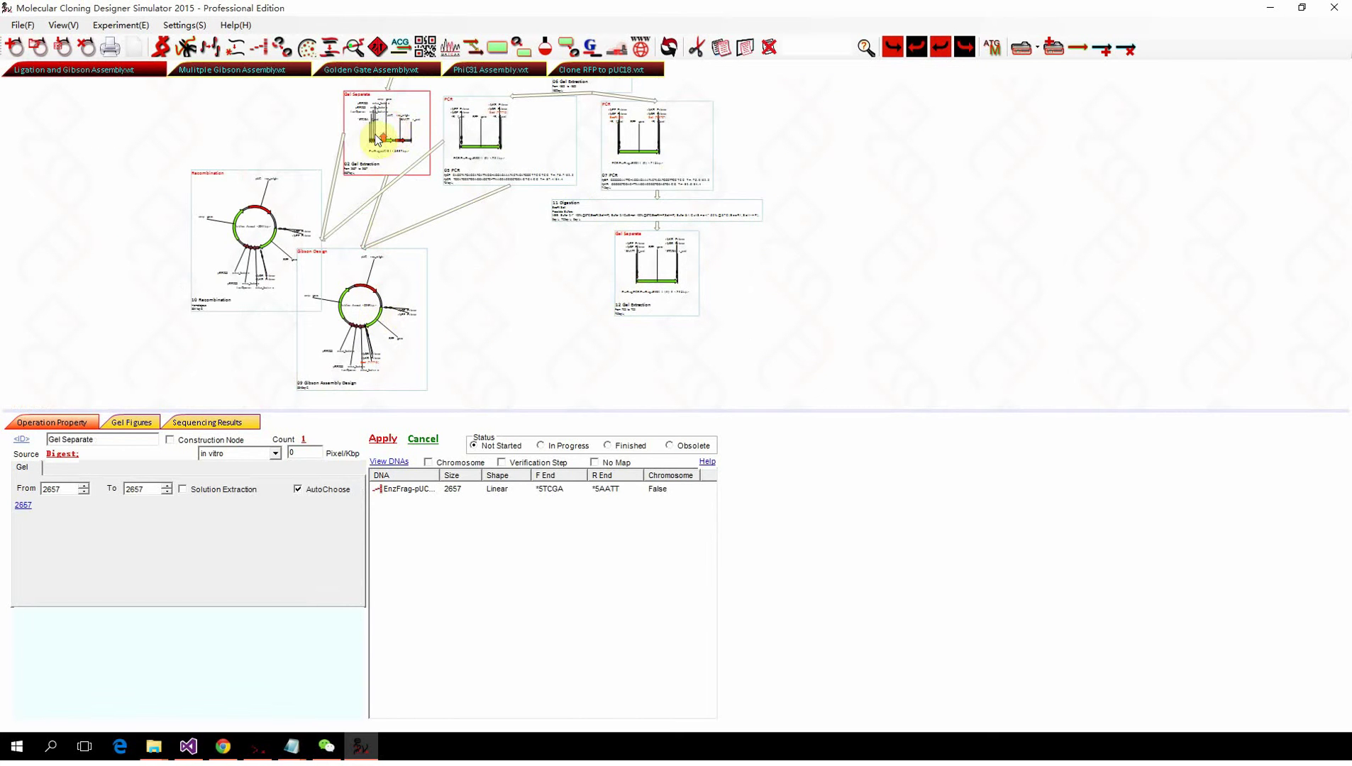
{"action": "scroll", "coordinate": [378, 135], "scroll_direction": "up", "scroll_amount": 3}
{"action": "scroll", "coordinate": [356, 157], "scroll_direction": "down", "scroll_amount": 2}
{"action": "left_click_drag", "start_coordinate": [362, 157], "coordinate": [645, 261]}
{"action": "scroll", "coordinate": [645, 261], "scroll_direction": "down", "scroll_amount": 2}
{"action": "scroll", "coordinate": [791, 211], "scroll_direction": "down", "scroll_amount": 3}
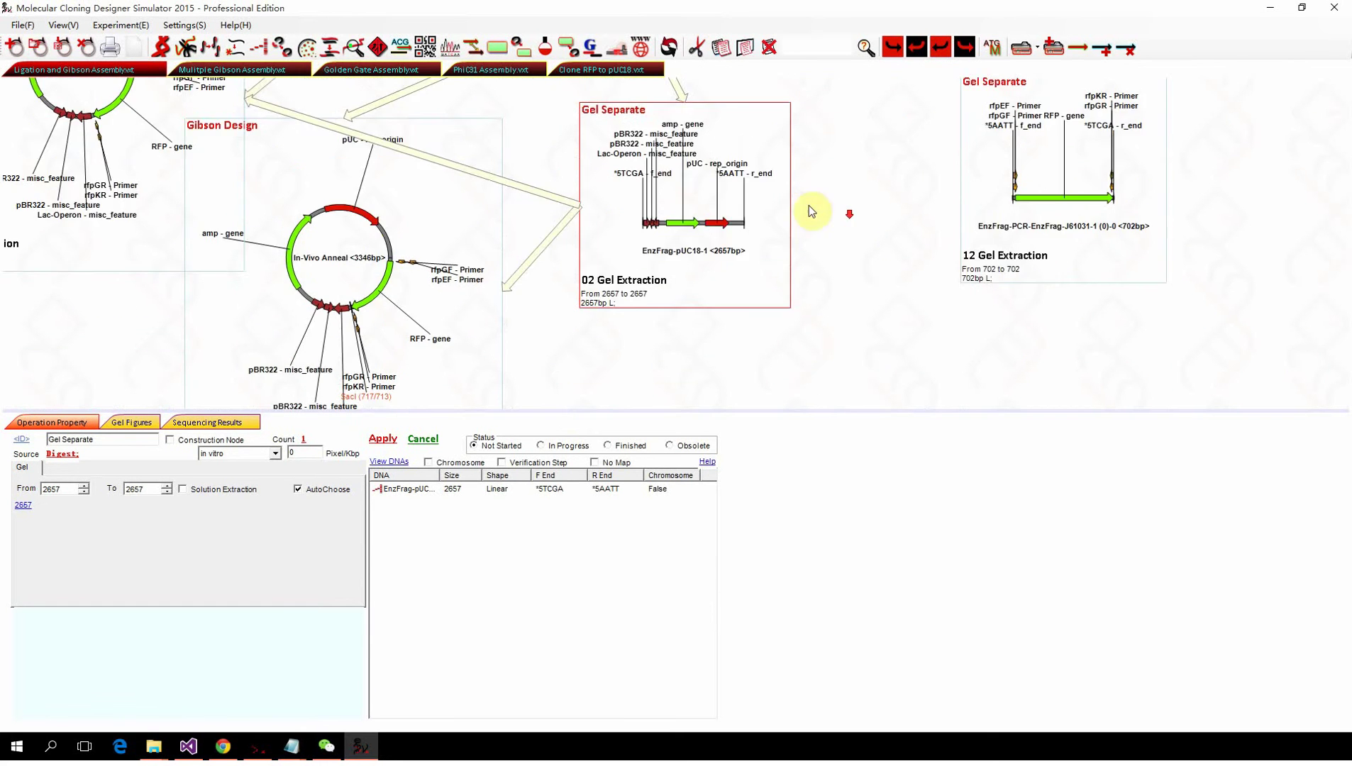
{"action": "left_click_drag", "start_coordinate": [987, 308], "coordinate": [701, 207]}
{"action": "scroll", "coordinate": [718, 197], "scroll_direction": "down", "scroll_amount": 2}
{"action": "scroll", "coordinate": [716, 197], "scroll_direction": "up", "scroll_amount": 1}
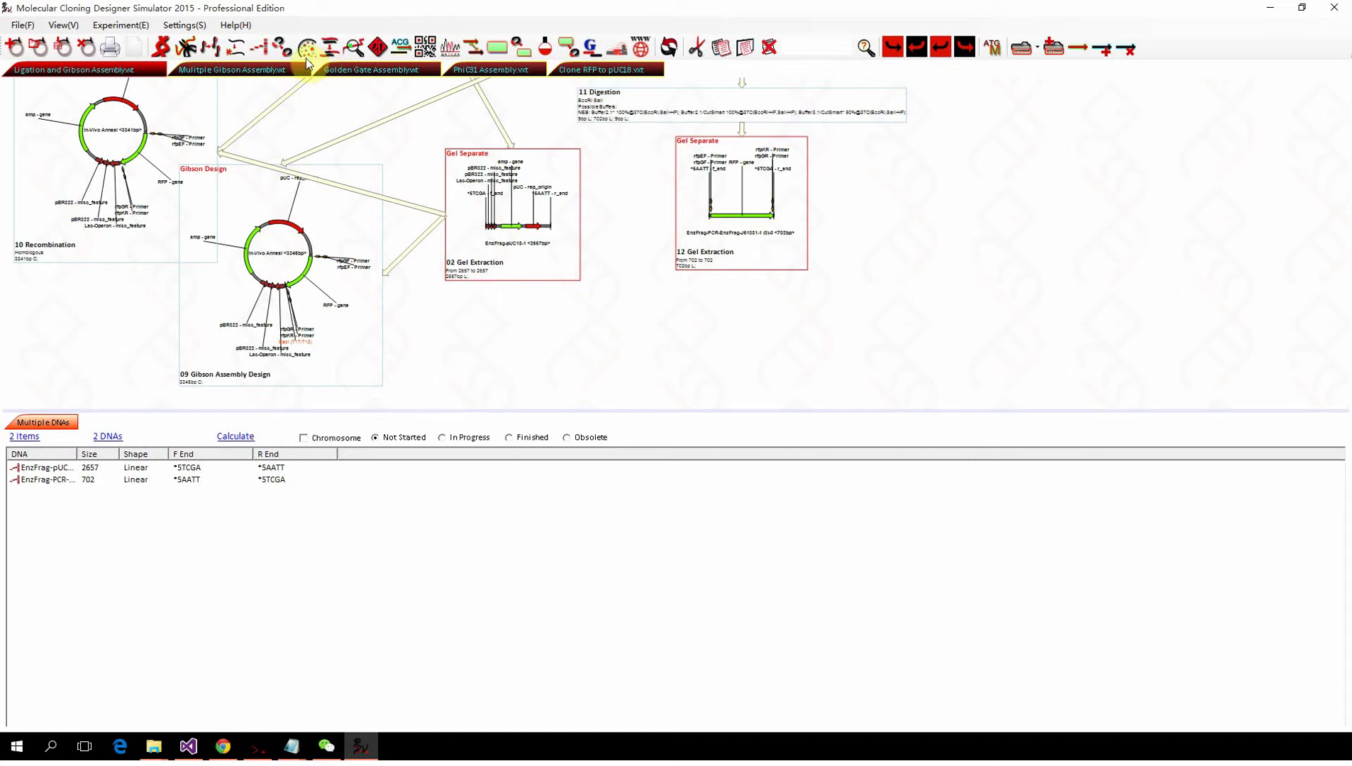
Add a Ligation of the 02 and 12 Gel Extraction fragments and move it directly below the 02 Gel Extraction.
{"action": "left_click", "coordinate": [120, 25]}
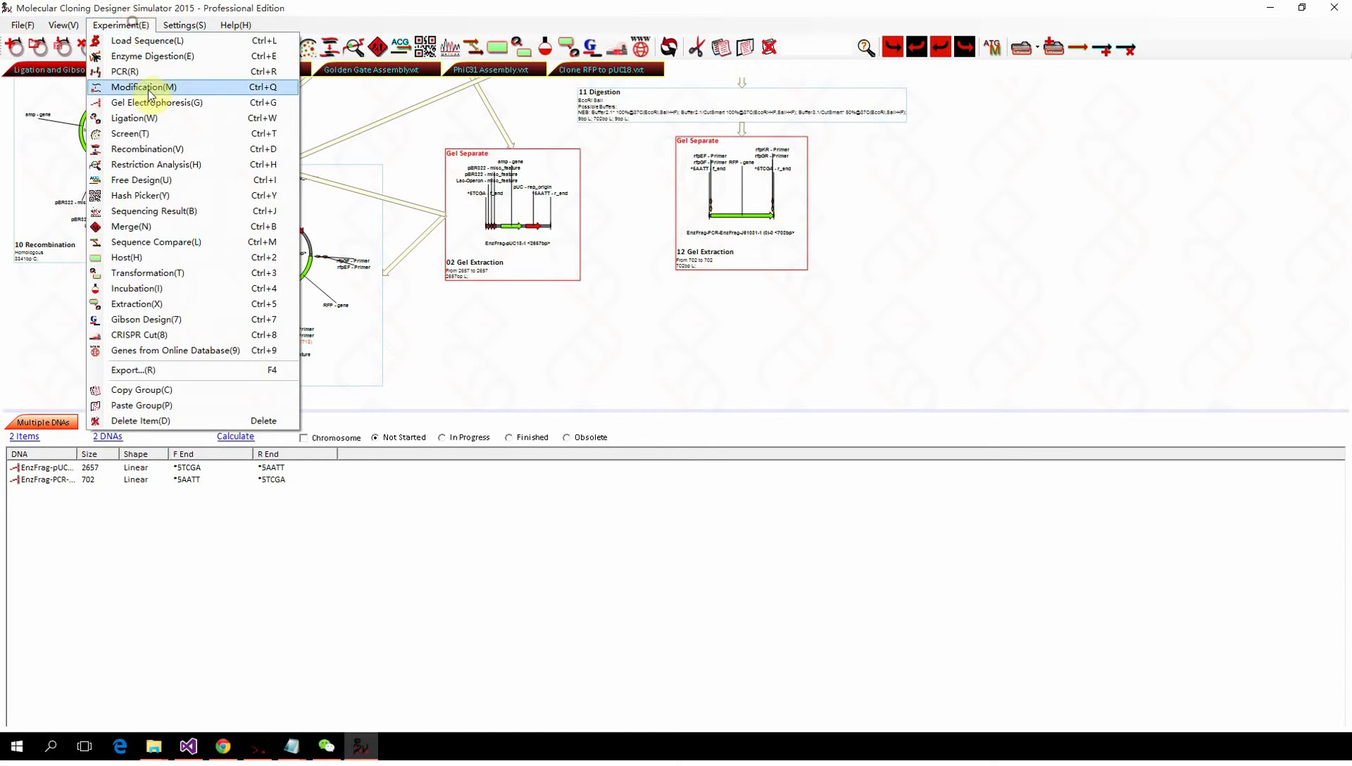
{"action": "left_click", "coordinate": [134, 118]}
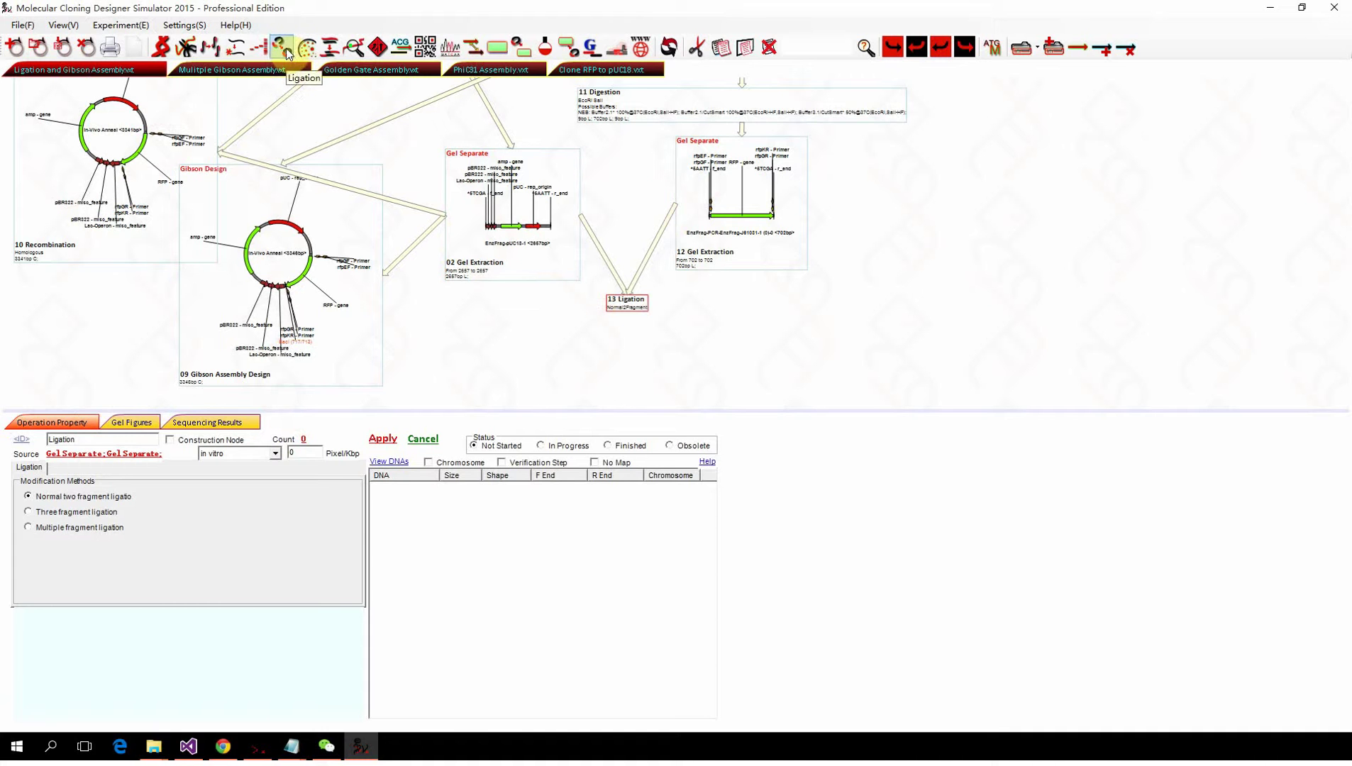
{"action": "left_click_drag", "start_coordinate": [617, 303], "coordinate": [515, 317]}
Select the 02 and 12 Gel Extraction fragments together and add another Ligation of the two.
{"action": "left_click", "coordinate": [543, 273]}
{"action": "left_click", "coordinate": [693, 255], "text": "ctrl"}
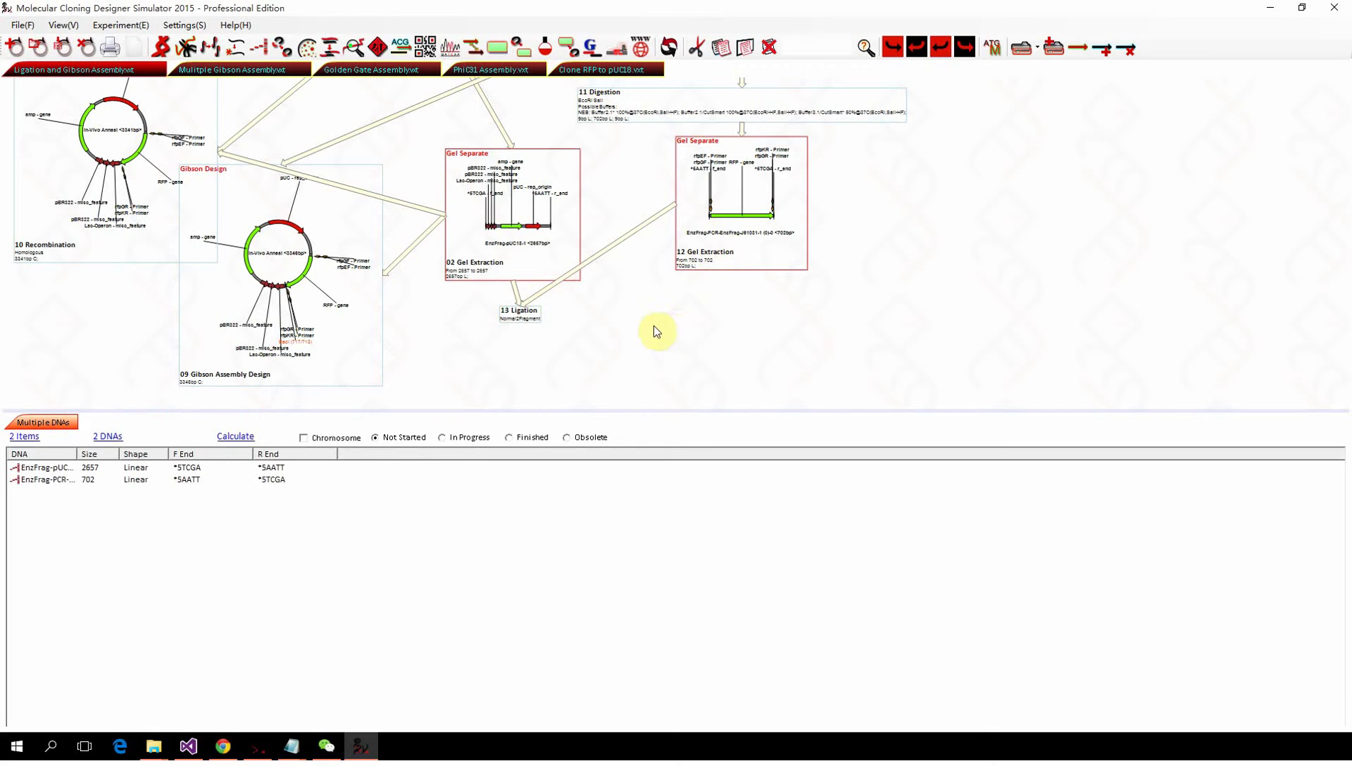
{"action": "key", "text": "ctrl+l"}
Delete the first Ligation located directly below the 02 Gel Extraction.
{"action": "left_click", "coordinate": [514, 316]}
{"action": "key", "text": "Delete"}
{"action": "key", "text": "Return"}
Apply the remaining Ligation as a normal two fragment ligation of the pUC18 and RFP fragments.
{"action": "left_click", "coordinate": [624, 301]}
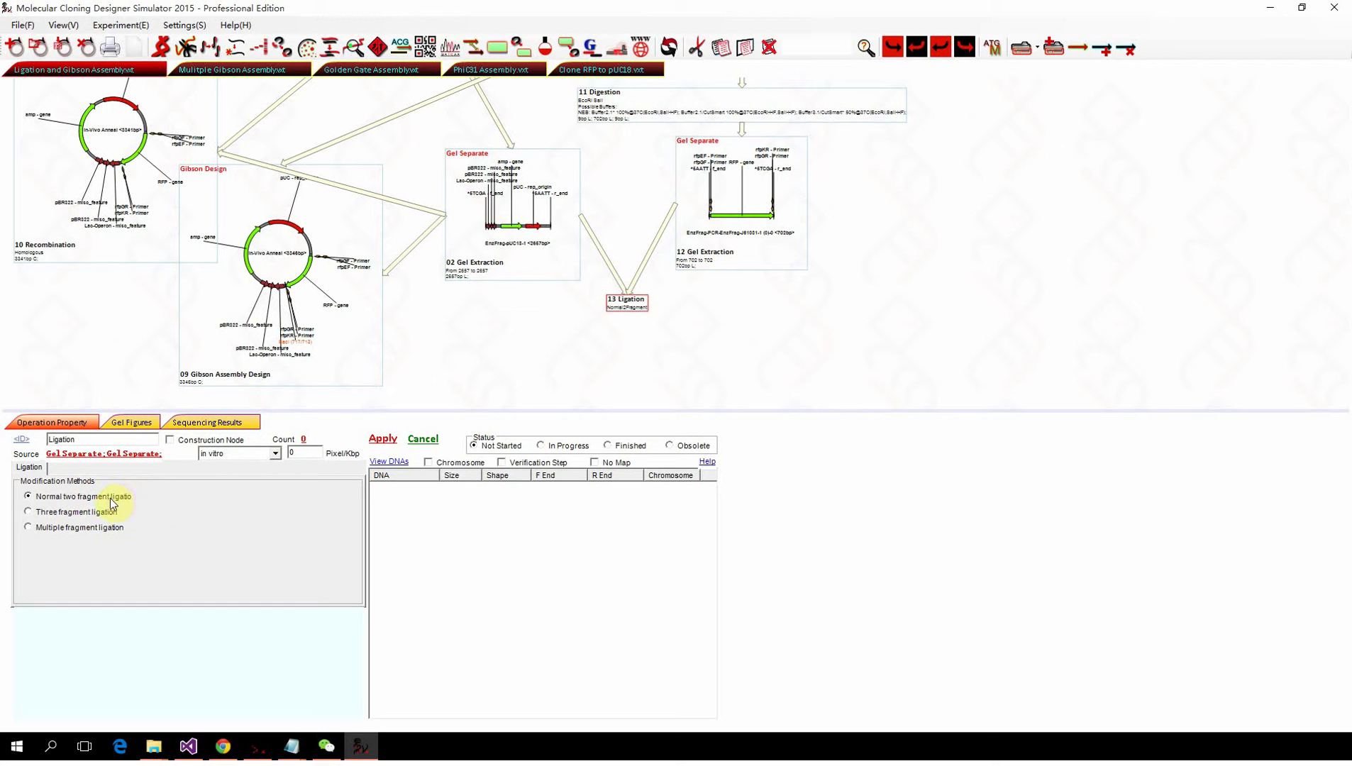
{"action": "left_click", "coordinate": [382, 440]}
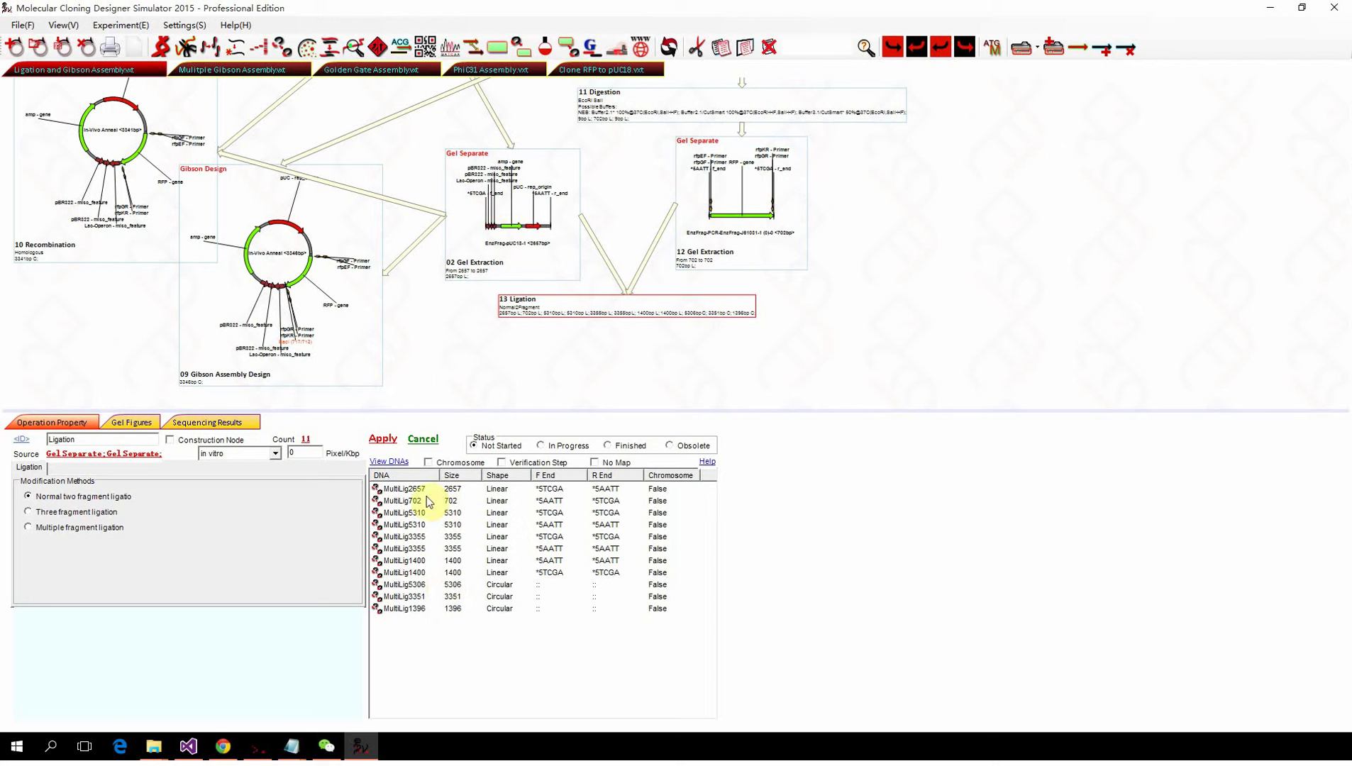
{"action": "left_click", "coordinate": [582, 310]}
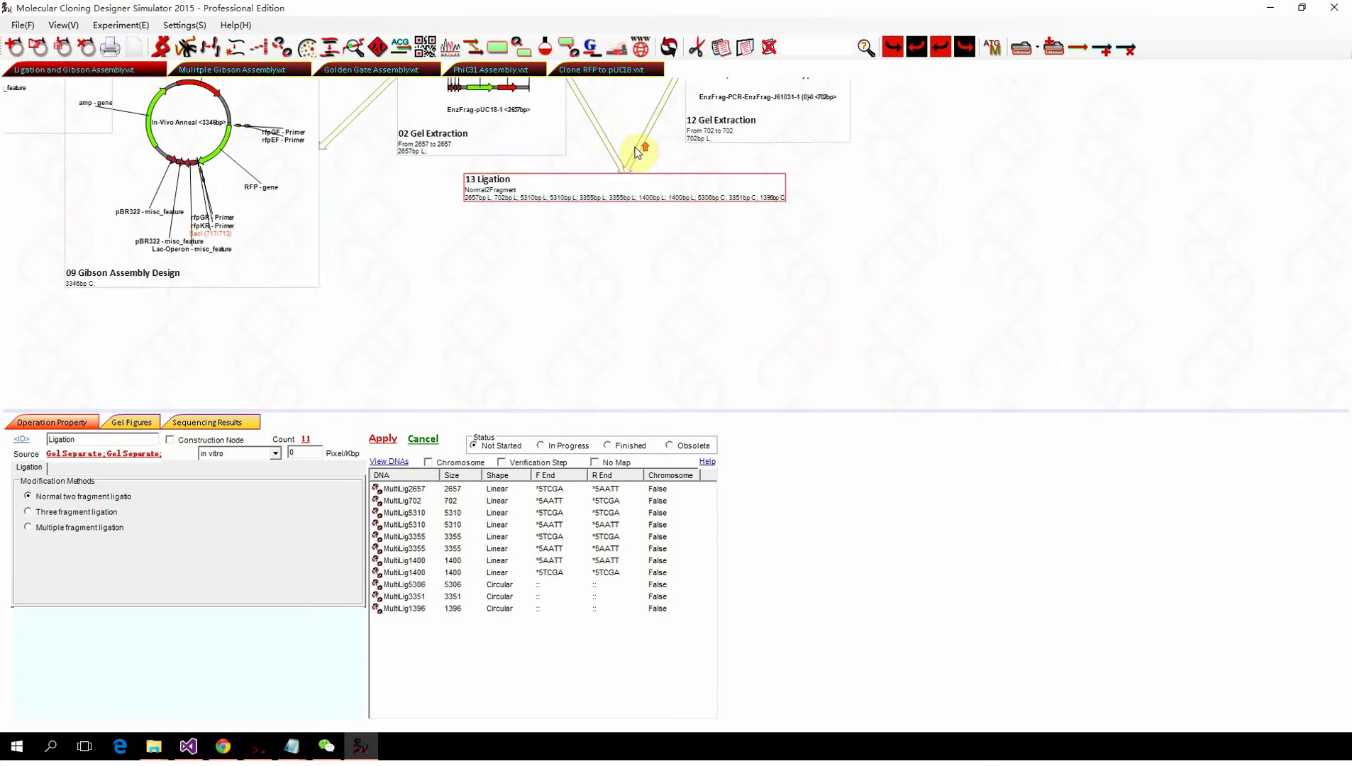
Nudge the 13 Ligation slightly down and add a Screen operation to it.
{"action": "scroll", "coordinate": [634, 156], "scroll_direction": "up", "scroll_amount": 2}
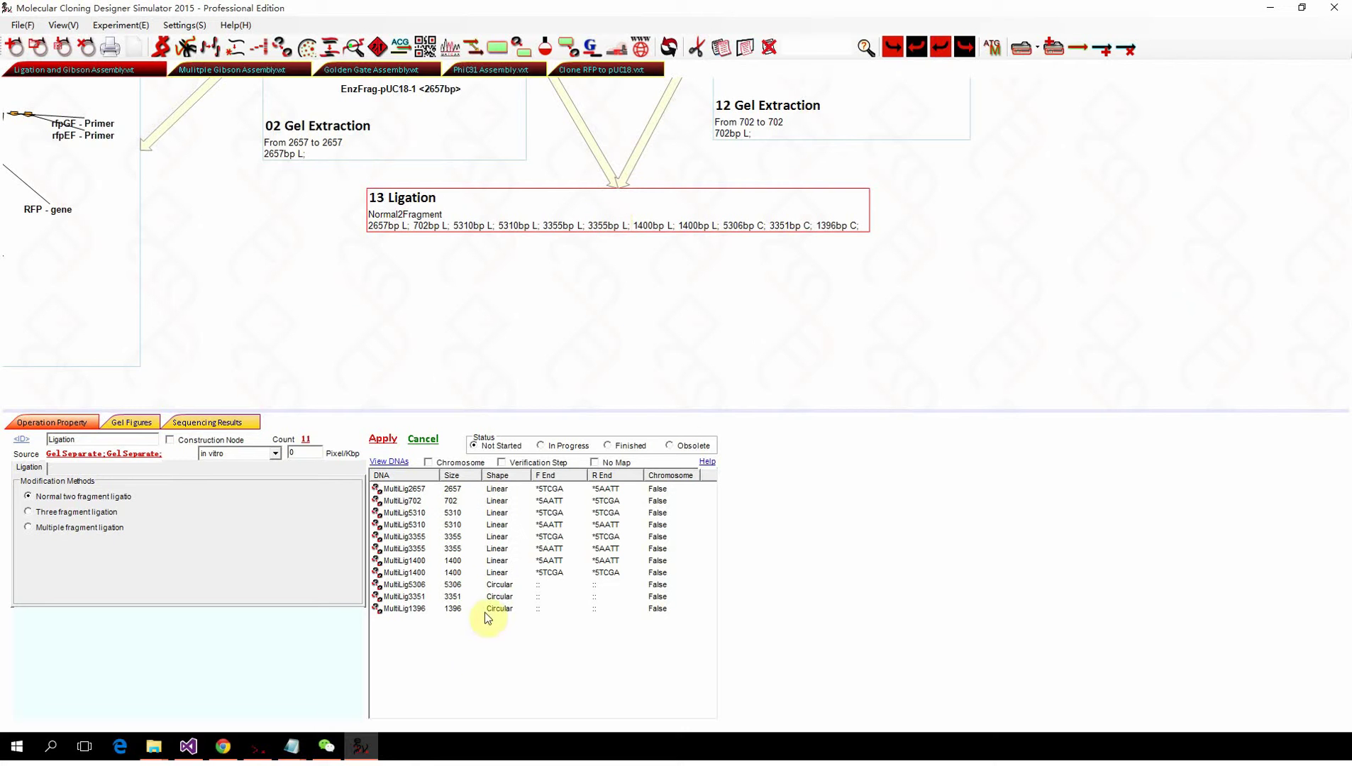
{"action": "left_click_drag", "start_coordinate": [542, 225], "coordinate": [533, 232]}
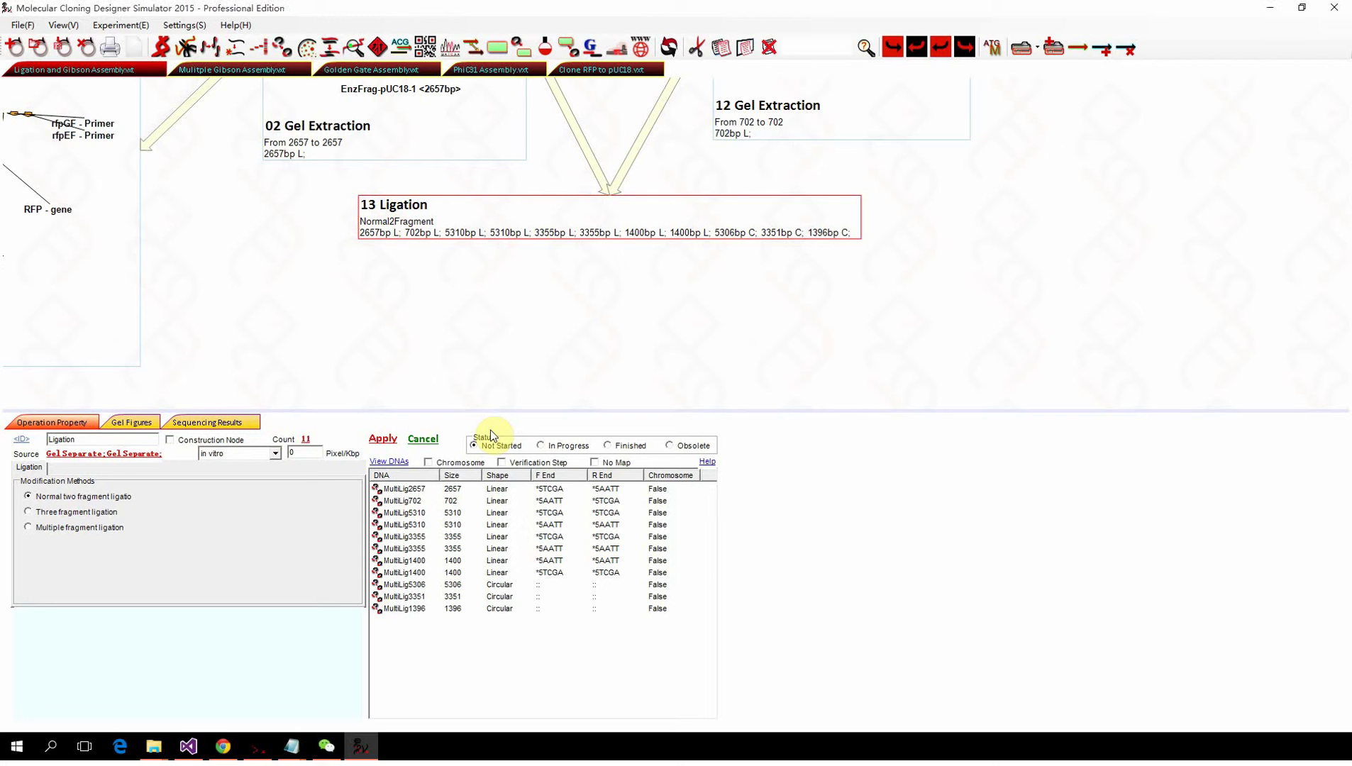
{"action": "scroll", "coordinate": [521, 245], "scroll_direction": "up", "scroll_amount": 1}
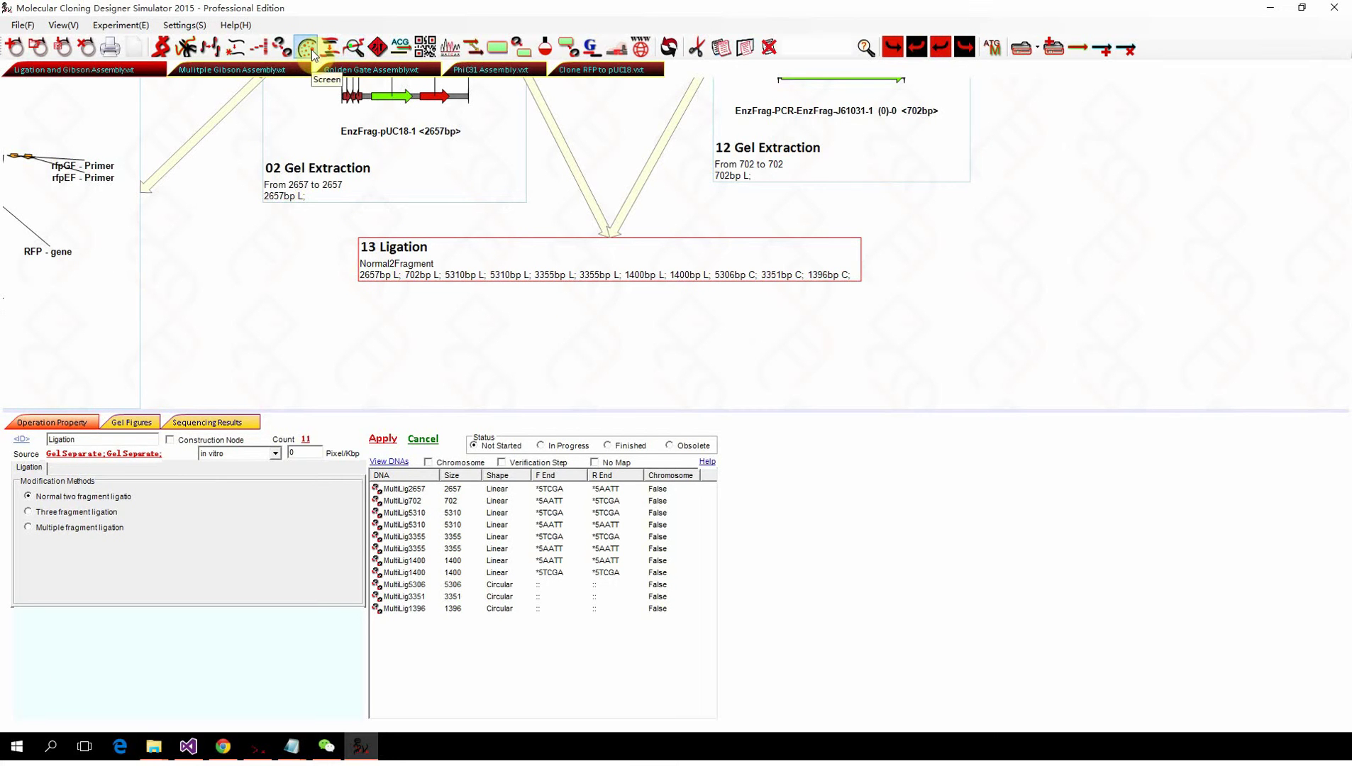
{"action": "left_click", "coordinate": [147, 27]}
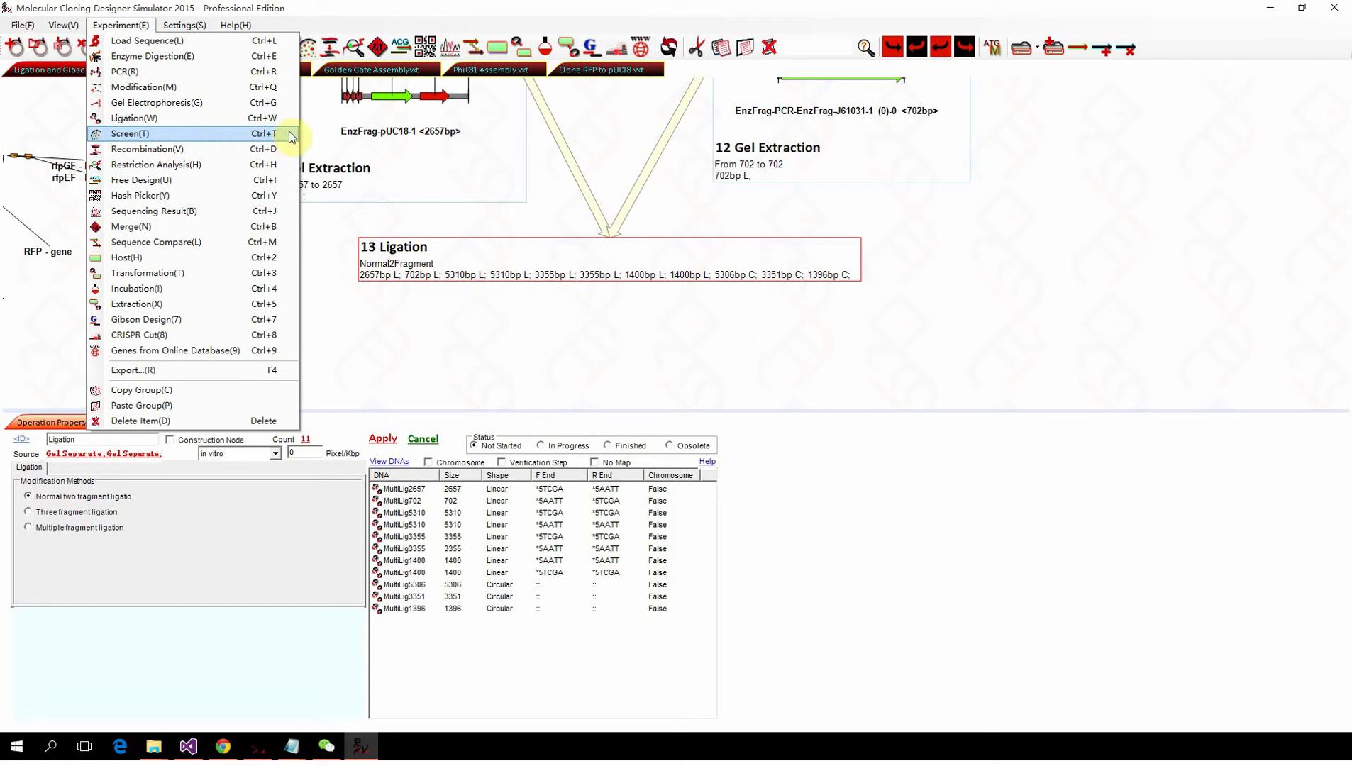
{"action": "left_click", "coordinate": [321, 12]}
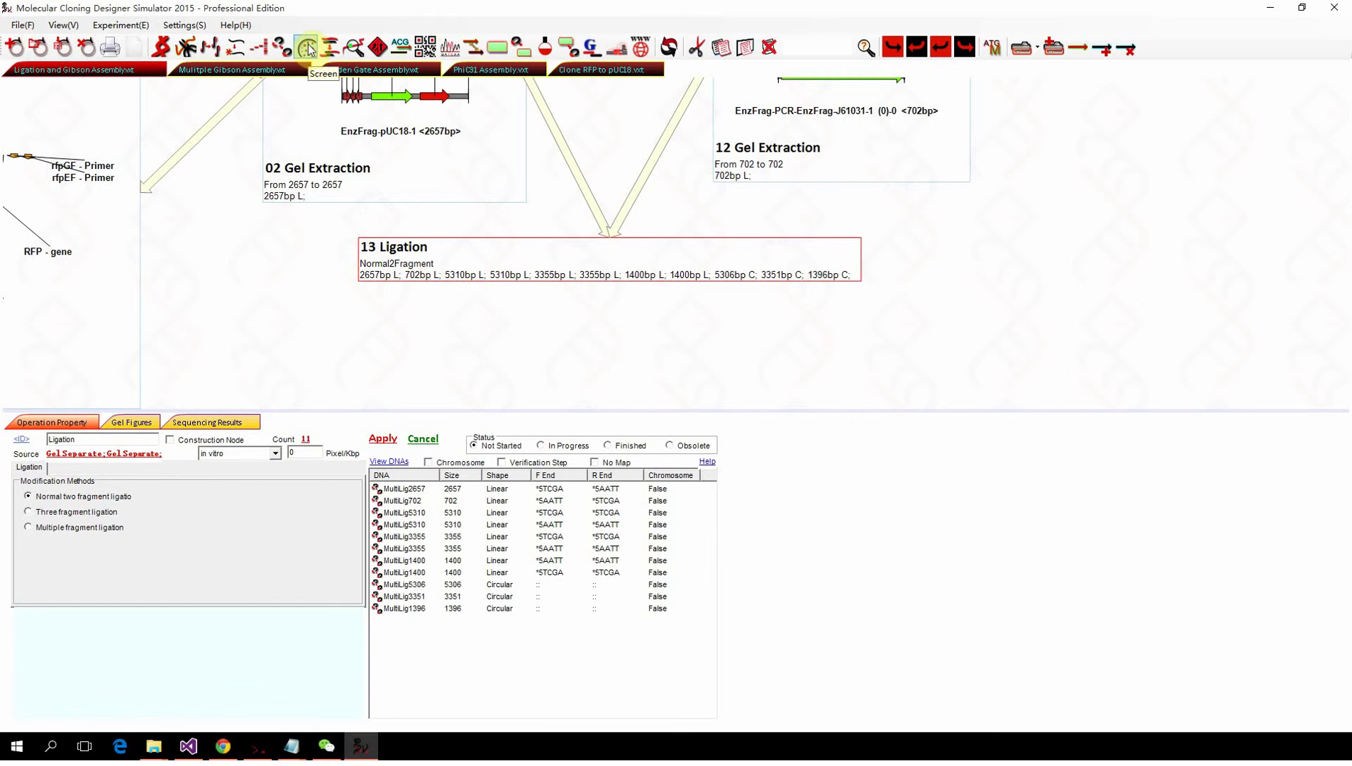
{"action": "left_click", "coordinate": [307, 45]}
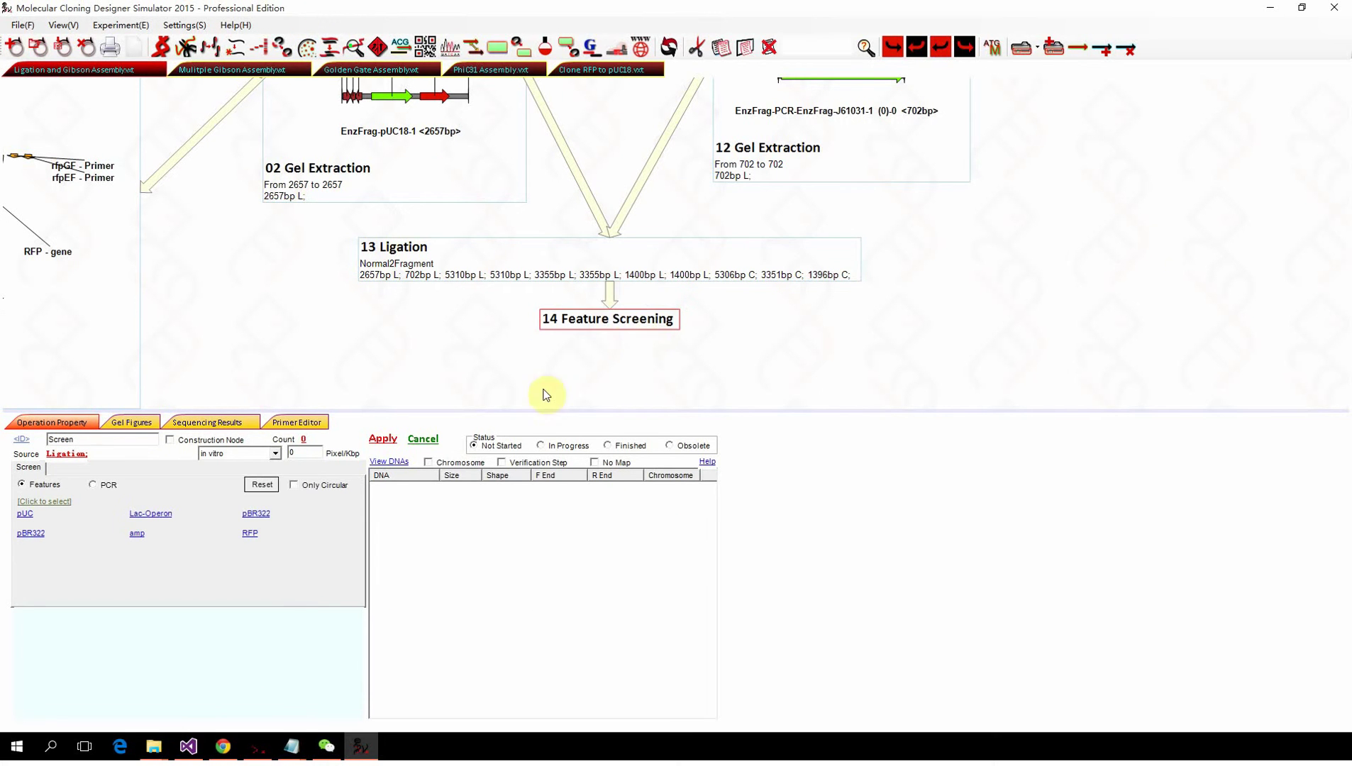
Screen the ligation products for only circular DNAs that carry the amp feature once.
{"action": "left_click", "coordinate": [294, 485]}
{"action": "left_click", "coordinate": [138, 543]}
{"action": "scroll", "coordinate": [525, 362], "scroll_direction": "down", "scroll_amount": 2}
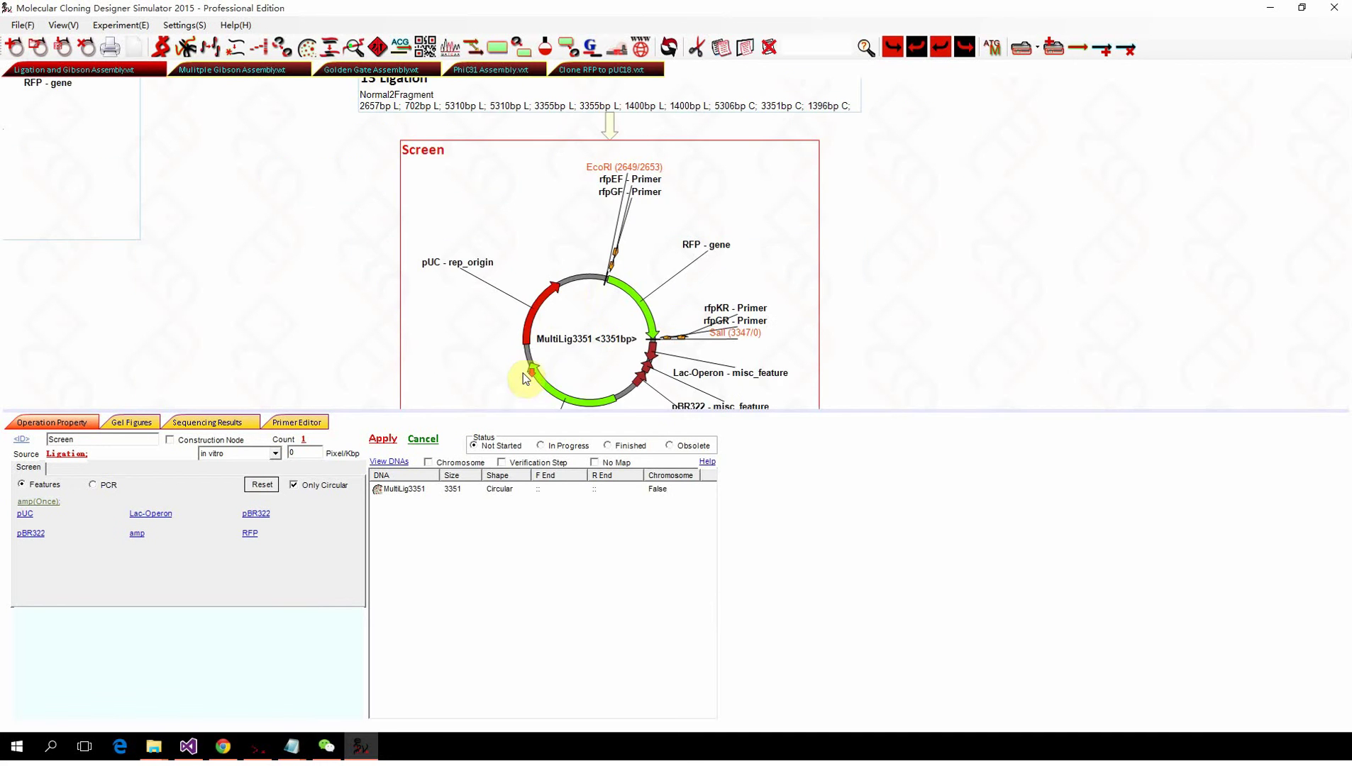
{"action": "scroll", "coordinate": [581, 296], "scroll_direction": "down", "scroll_amount": 1}
{"action": "scroll", "coordinate": [610, 301], "scroll_direction": "up", "scroll_amount": 1}
{"action": "scroll", "coordinate": [639, 277], "scroll_direction": "down", "scroll_amount": 1}
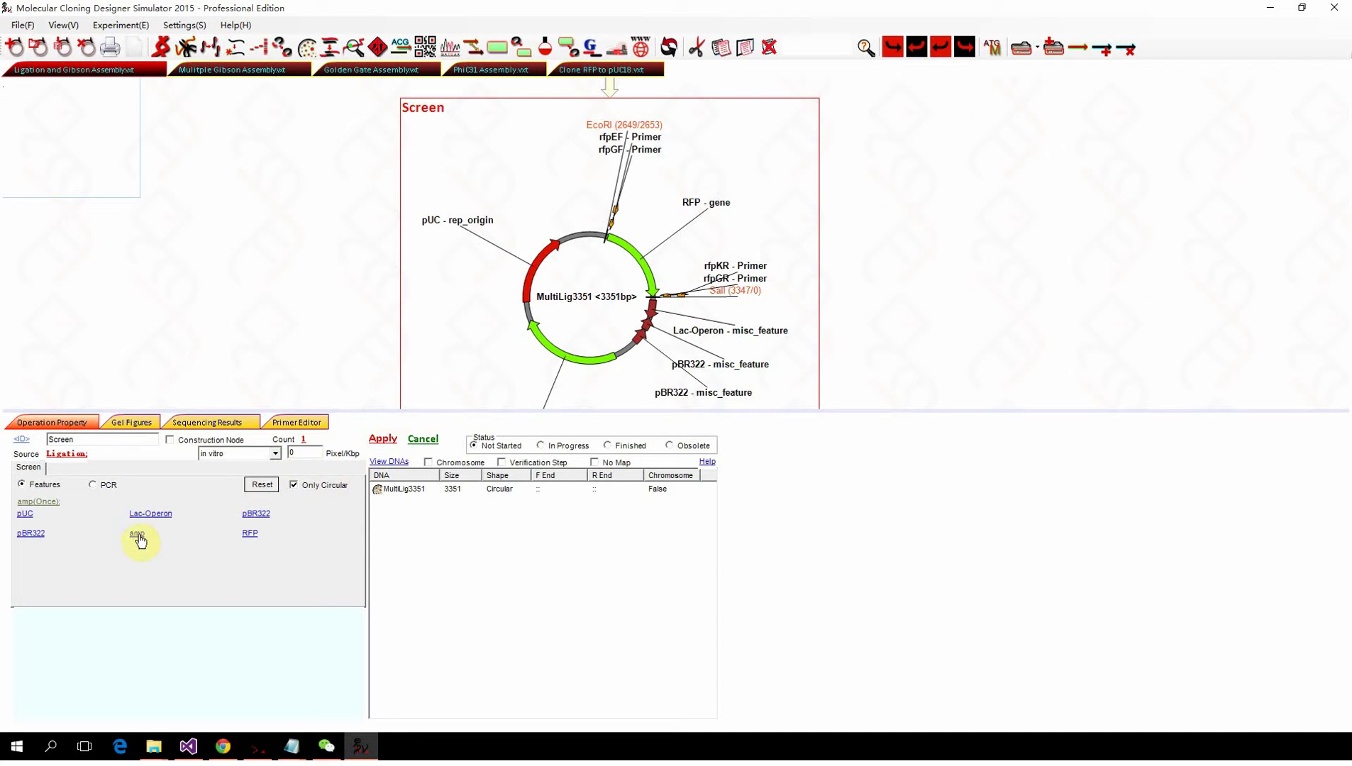
Examine the ligation workflow from the PCR, digestion and gel extractions to the 13 Ligation and its screened plasmid.
{"action": "scroll", "coordinate": [511, 298], "scroll_direction": "down", "scroll_amount": 3}
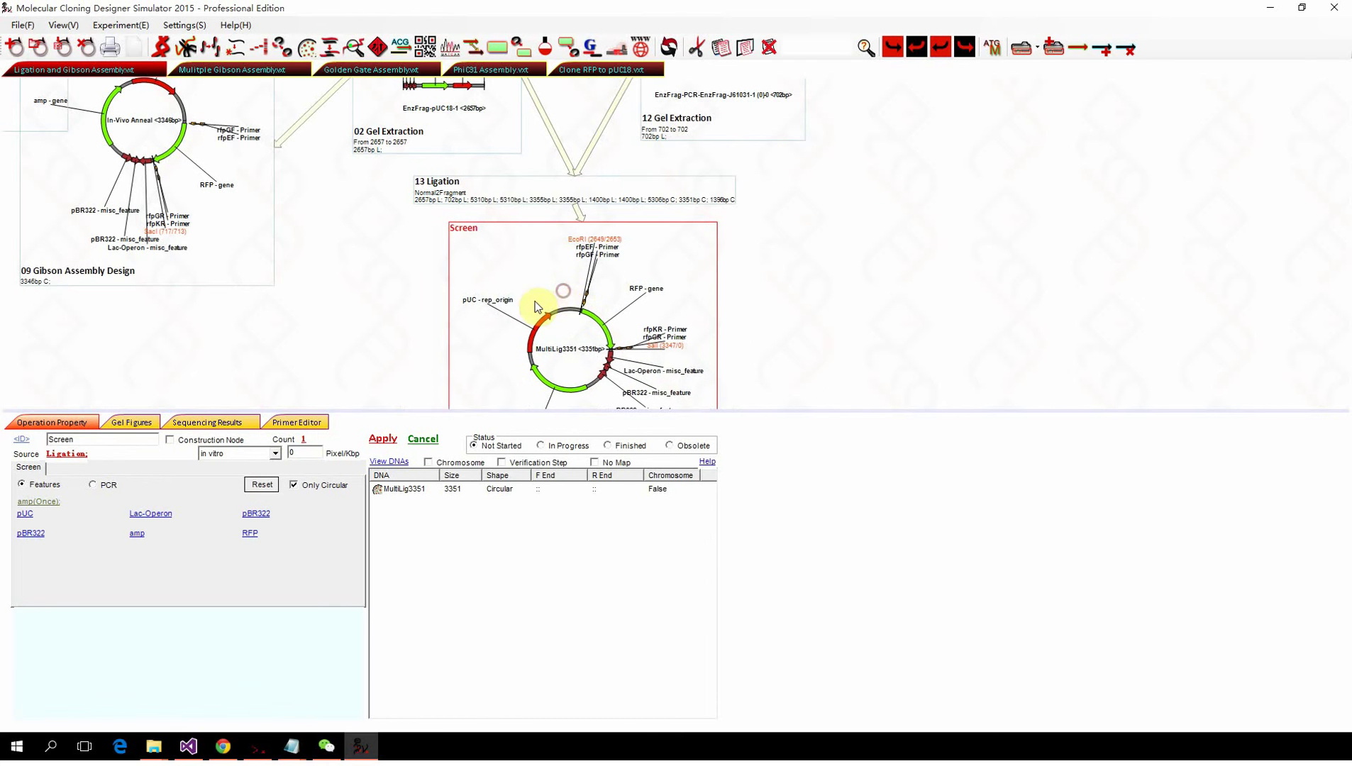
{"action": "scroll", "coordinate": [532, 304], "scroll_direction": "down", "scroll_amount": 2}
{"action": "scroll", "coordinate": [531, 301], "scroll_direction": "down", "scroll_amount": 2}
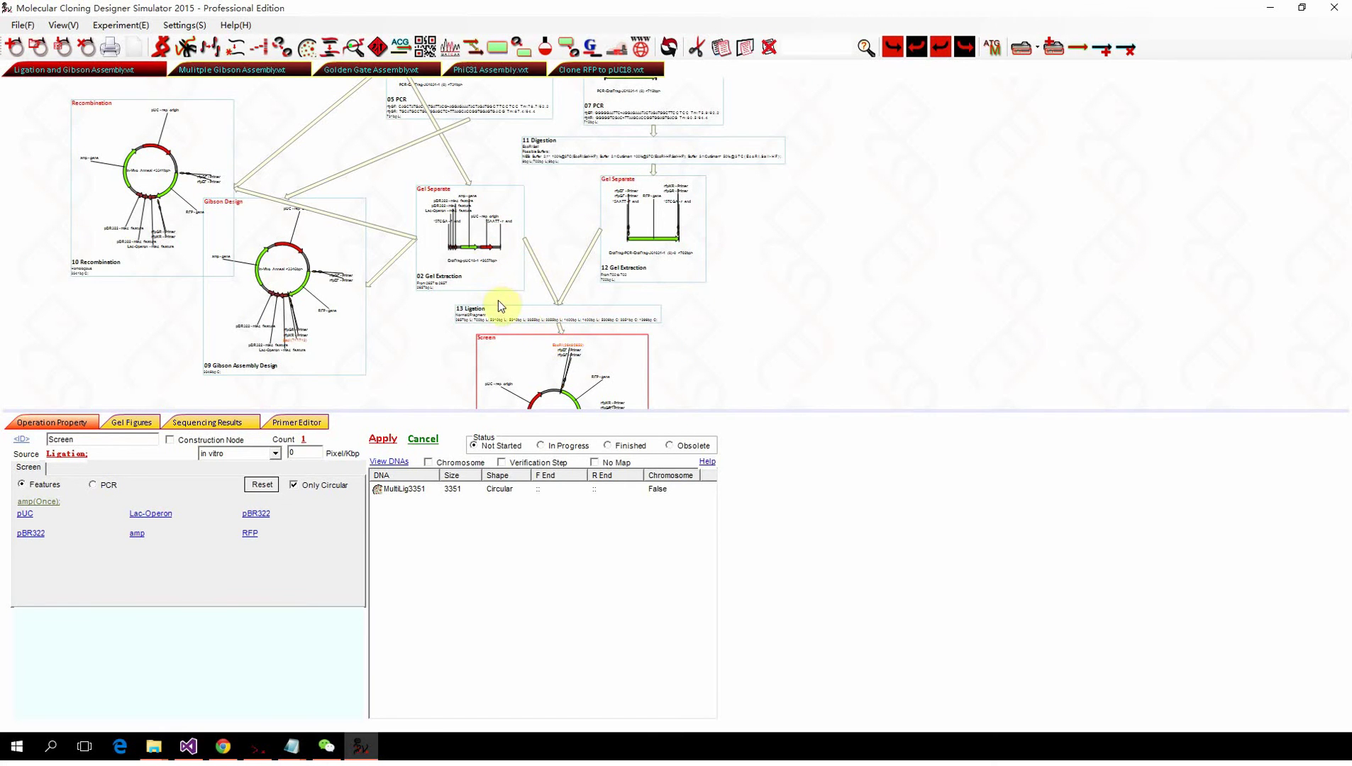
{"action": "scroll", "coordinate": [557, 319], "scroll_direction": "down", "scroll_amount": 2}
{"action": "left_click", "coordinate": [579, 317]}
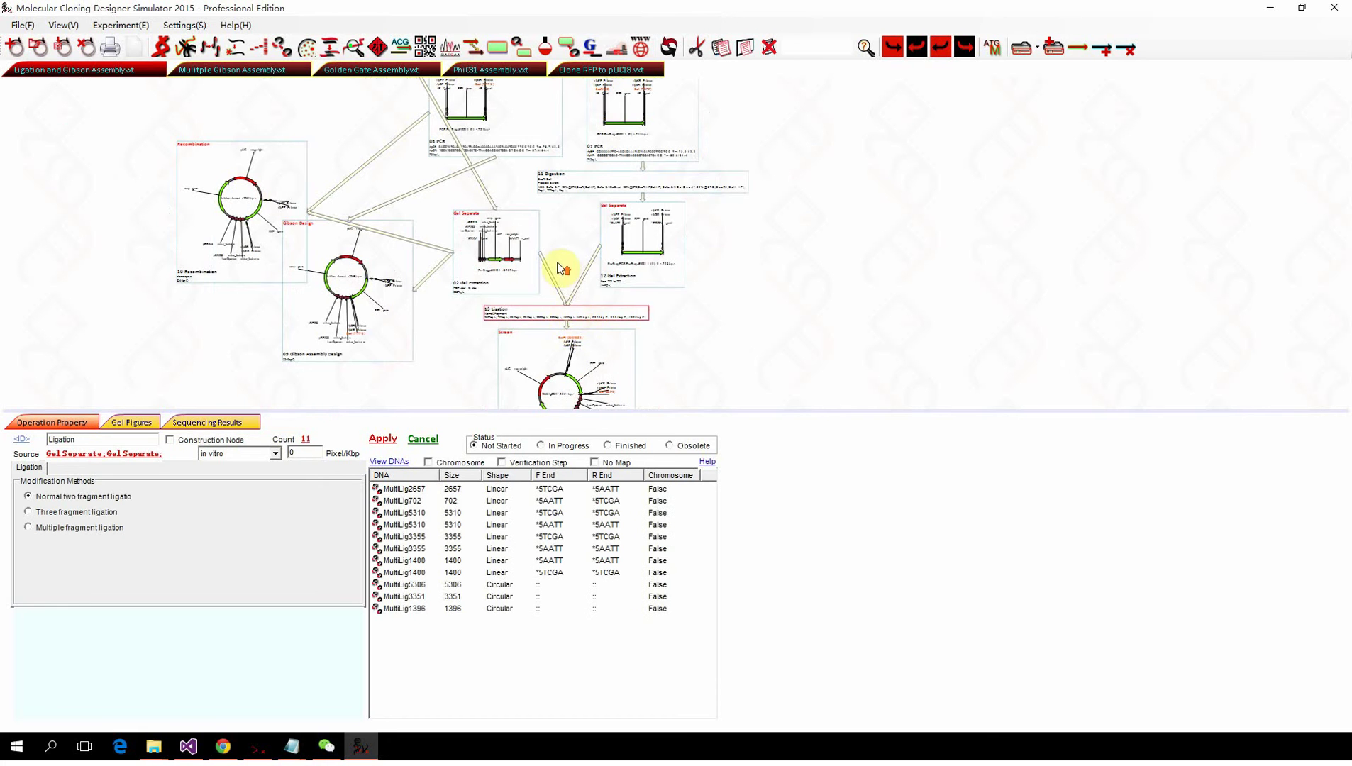
{"action": "scroll", "coordinate": [560, 266], "scroll_direction": "up", "scroll_amount": 4}
{"action": "scroll", "coordinate": [603, 253], "scroll_direction": "down", "scroll_amount": 2}
{"action": "scroll", "coordinate": [568, 272], "scroll_direction": "up", "scroll_amount": 1}
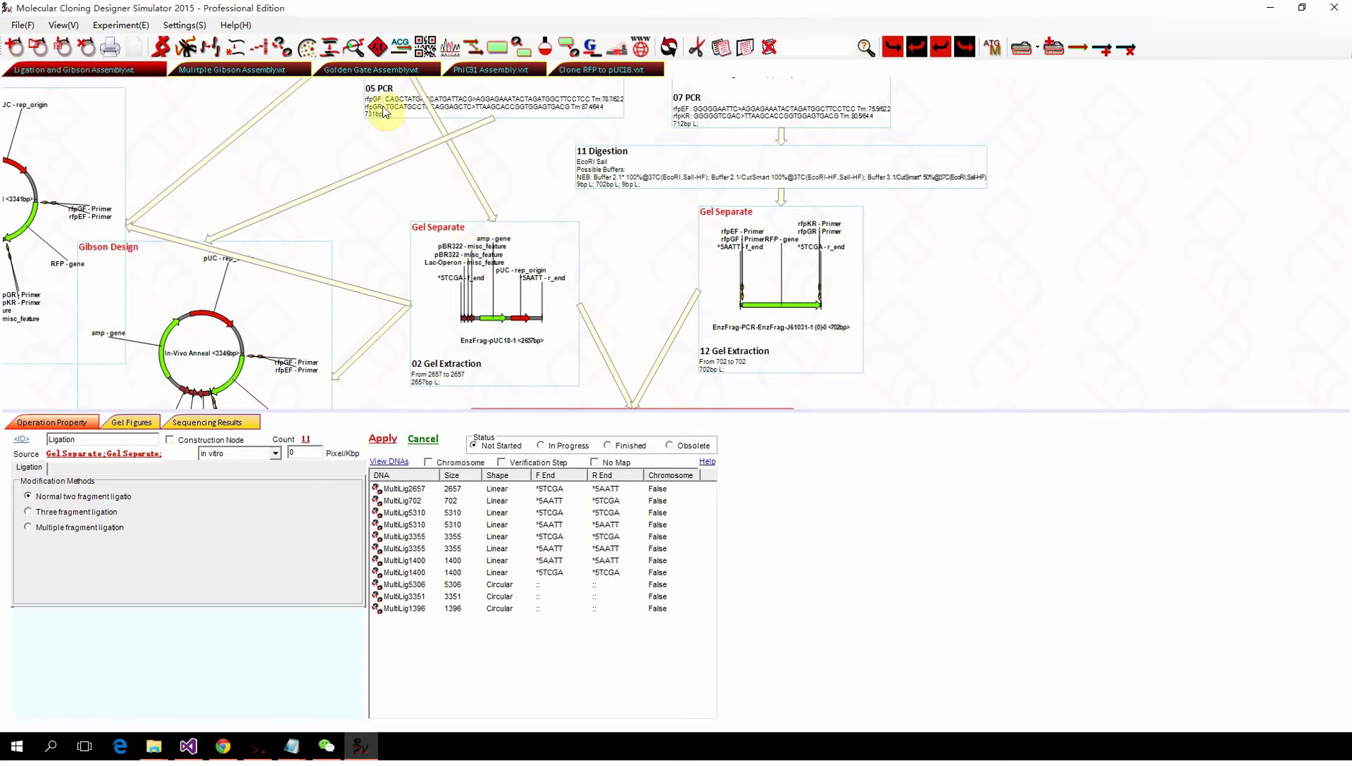
Switch to the Multiple Gibson Assembly project and examine the pUC18 and isp gene sources with their PCR fragments.
{"action": "left_click", "coordinate": [255, 71]}
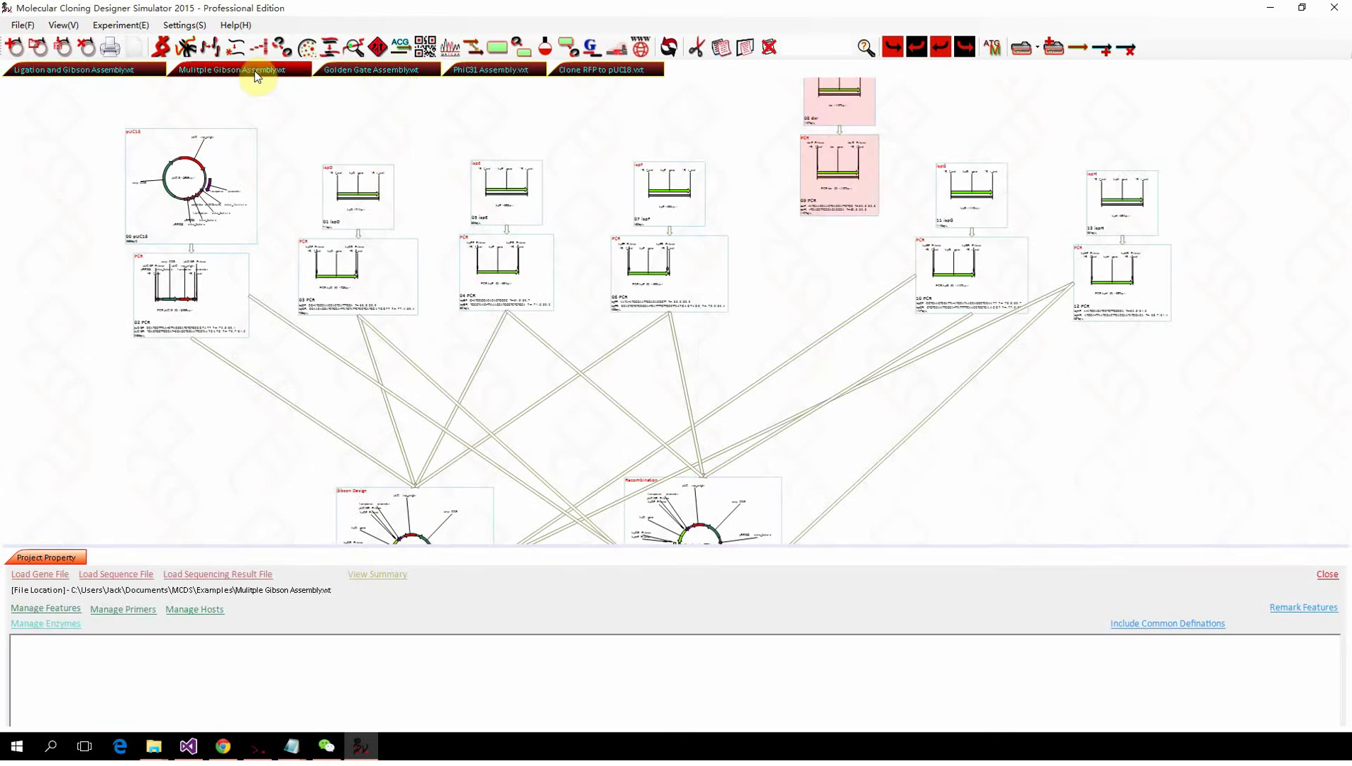
{"action": "left_click", "coordinate": [400, 279]}
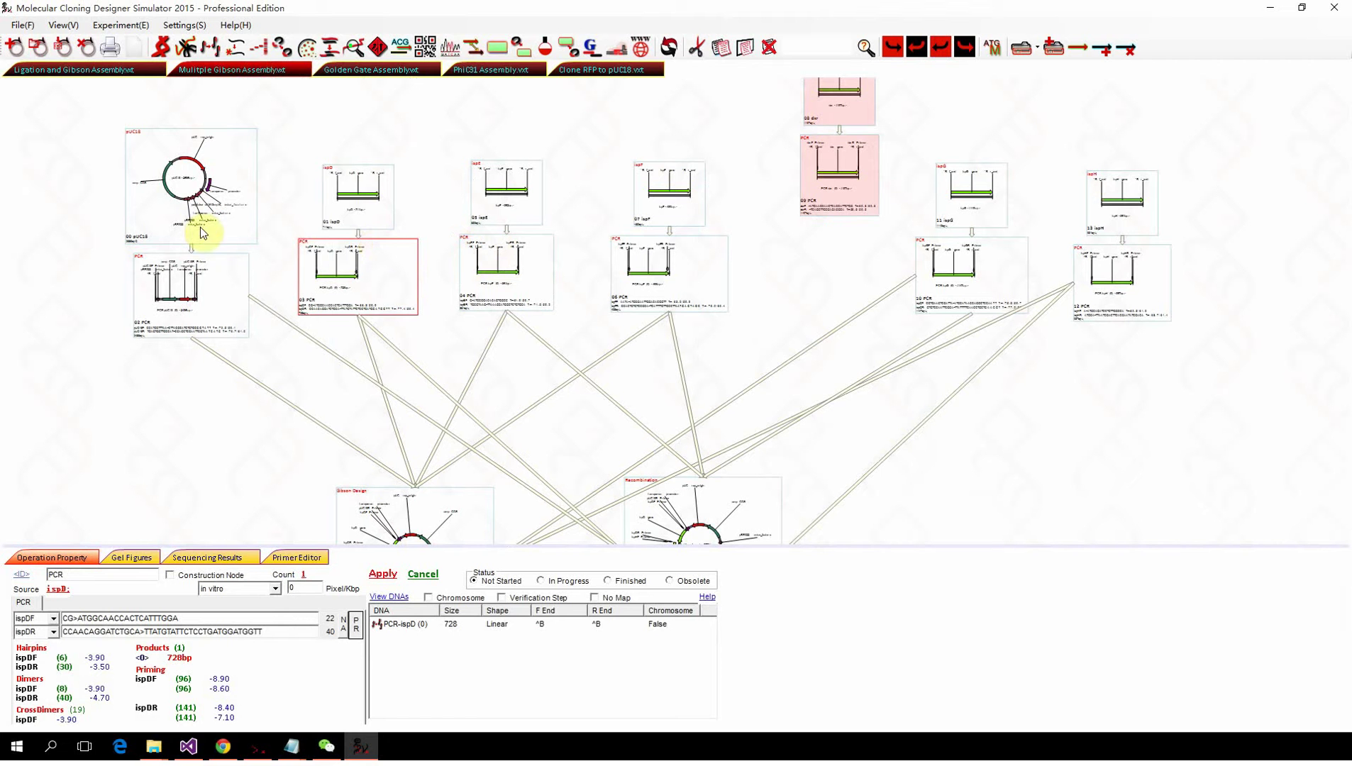
{"action": "scroll", "coordinate": [426, 192], "scroll_direction": "down", "scroll_amount": 3}
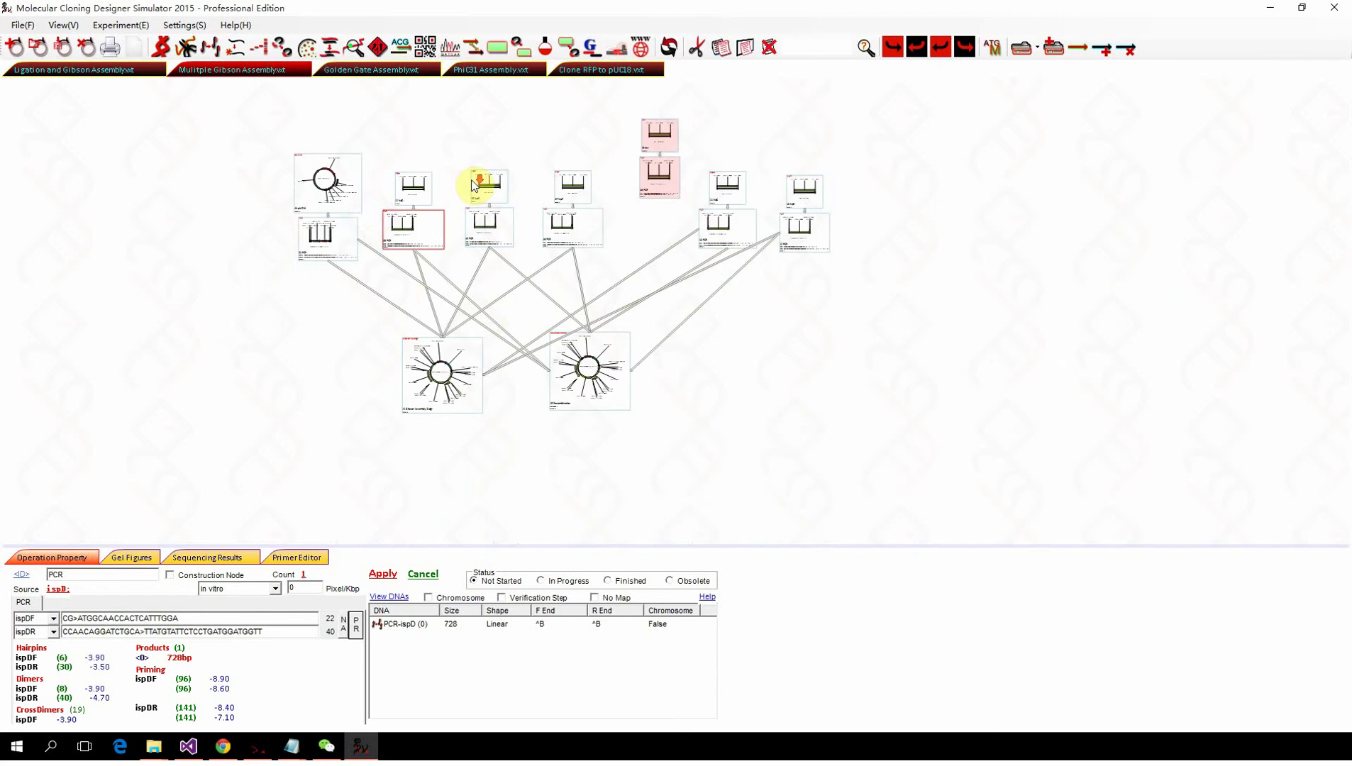
{"action": "scroll", "coordinate": [365, 203], "scroll_direction": "up", "scroll_amount": 3}
{"action": "scroll", "coordinate": [318, 195], "scroll_direction": "up", "scroll_amount": 3}
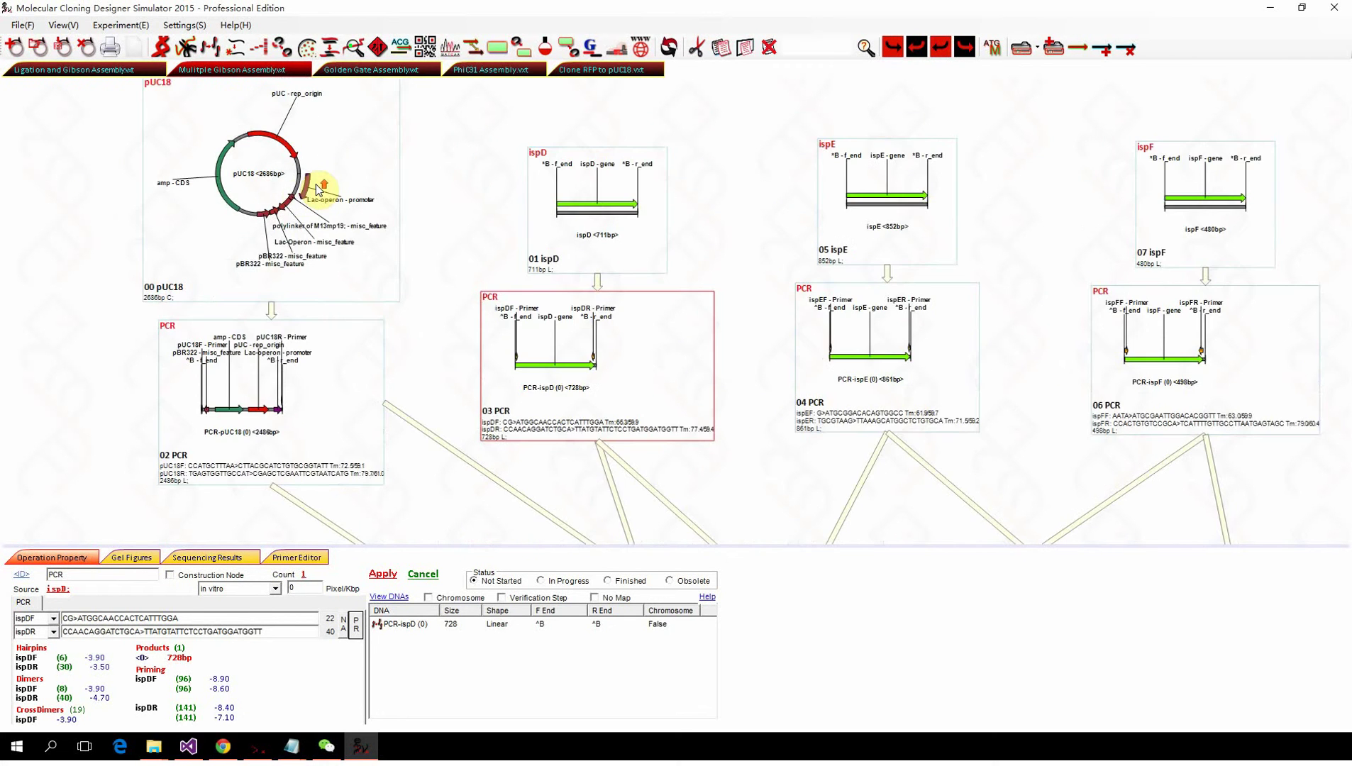
{"action": "scroll", "coordinate": [297, 203], "scroll_direction": "down", "scroll_amount": 3}
{"action": "scroll", "coordinate": [408, 188], "scroll_direction": "up", "scroll_amount": 4}
{"action": "scroll", "coordinate": [440, 188], "scroll_direction": "down", "scroll_amount": 2}
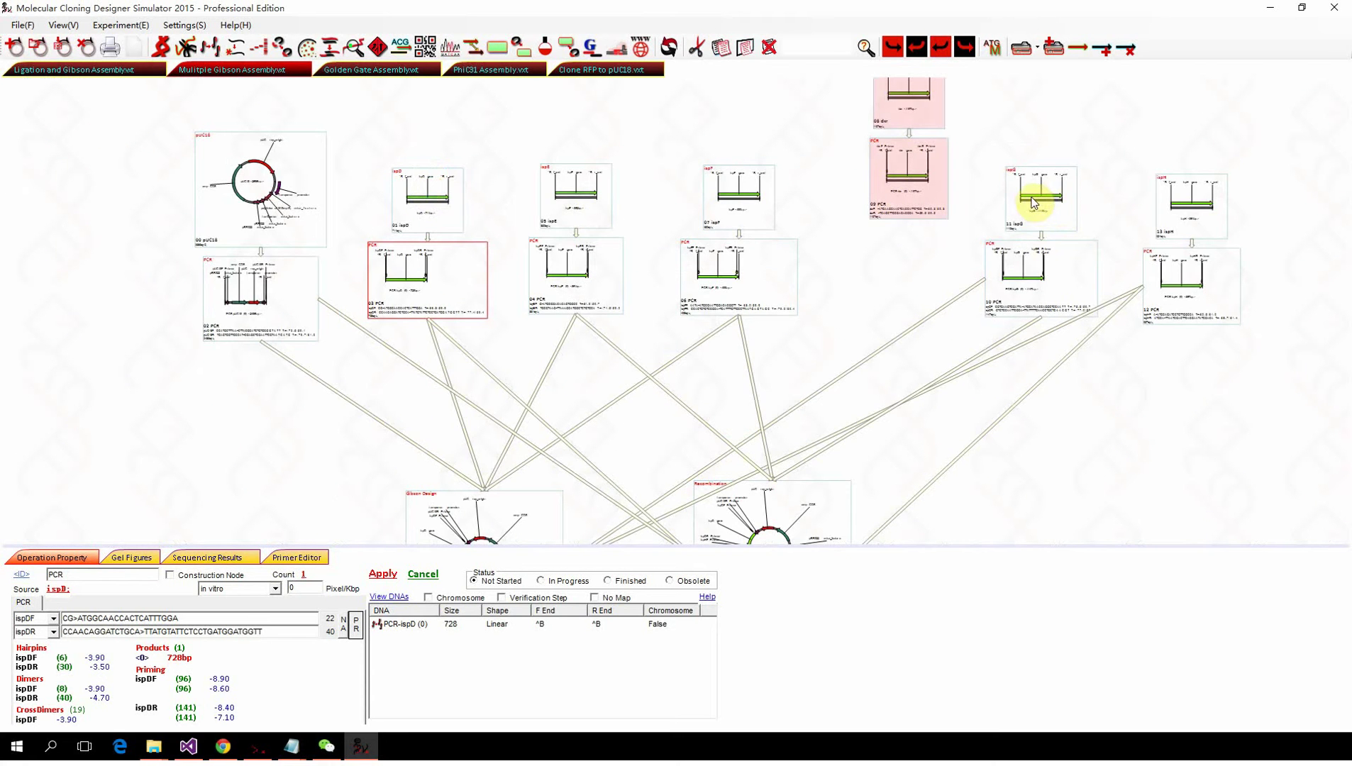
{"action": "scroll", "coordinate": [1040, 189], "scroll_direction": "up", "scroll_amount": 3}
{"action": "scroll", "coordinate": [694, 321], "scroll_direction": "down", "scroll_amount": 2}
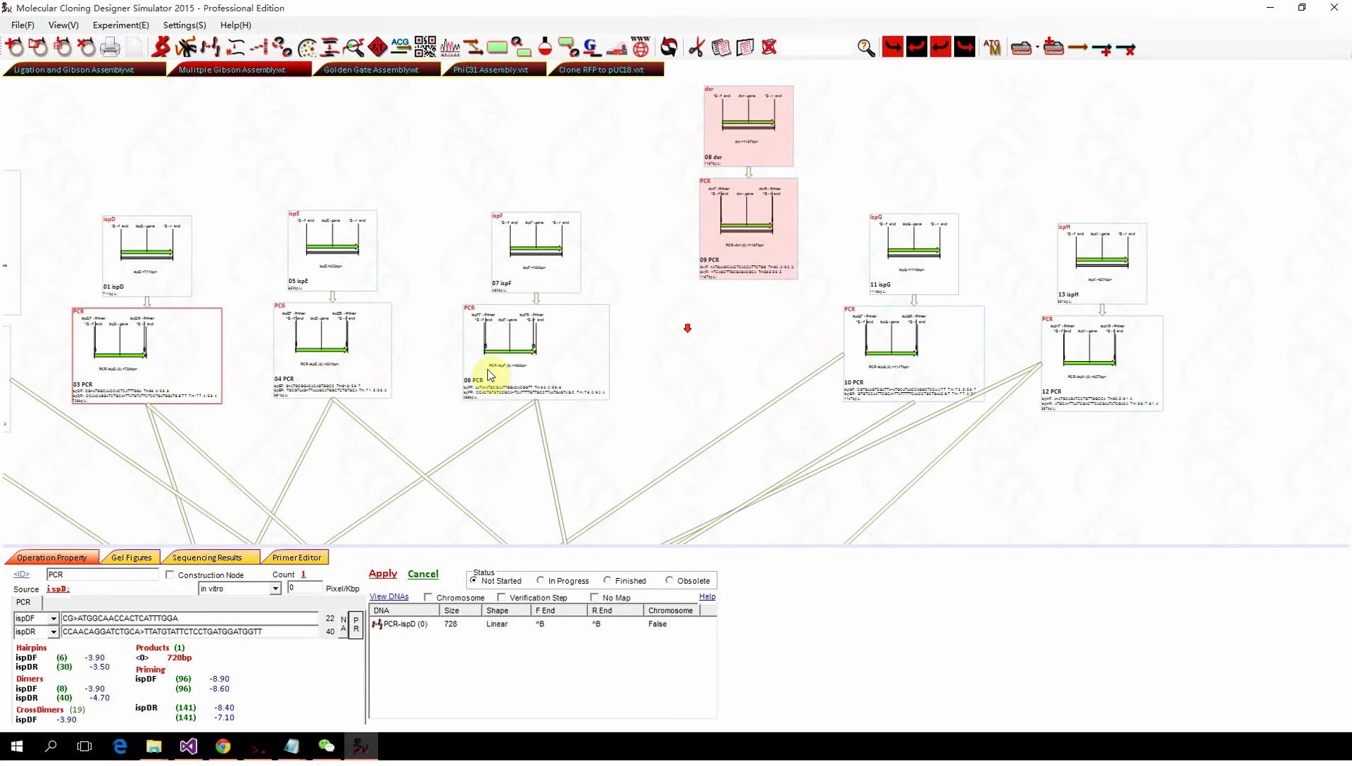
{"action": "scroll", "coordinate": [522, 323], "scroll_direction": "down", "scroll_amount": 2}
{"action": "scroll", "coordinate": [220, 351], "scroll_direction": "up", "scroll_amount": 2}
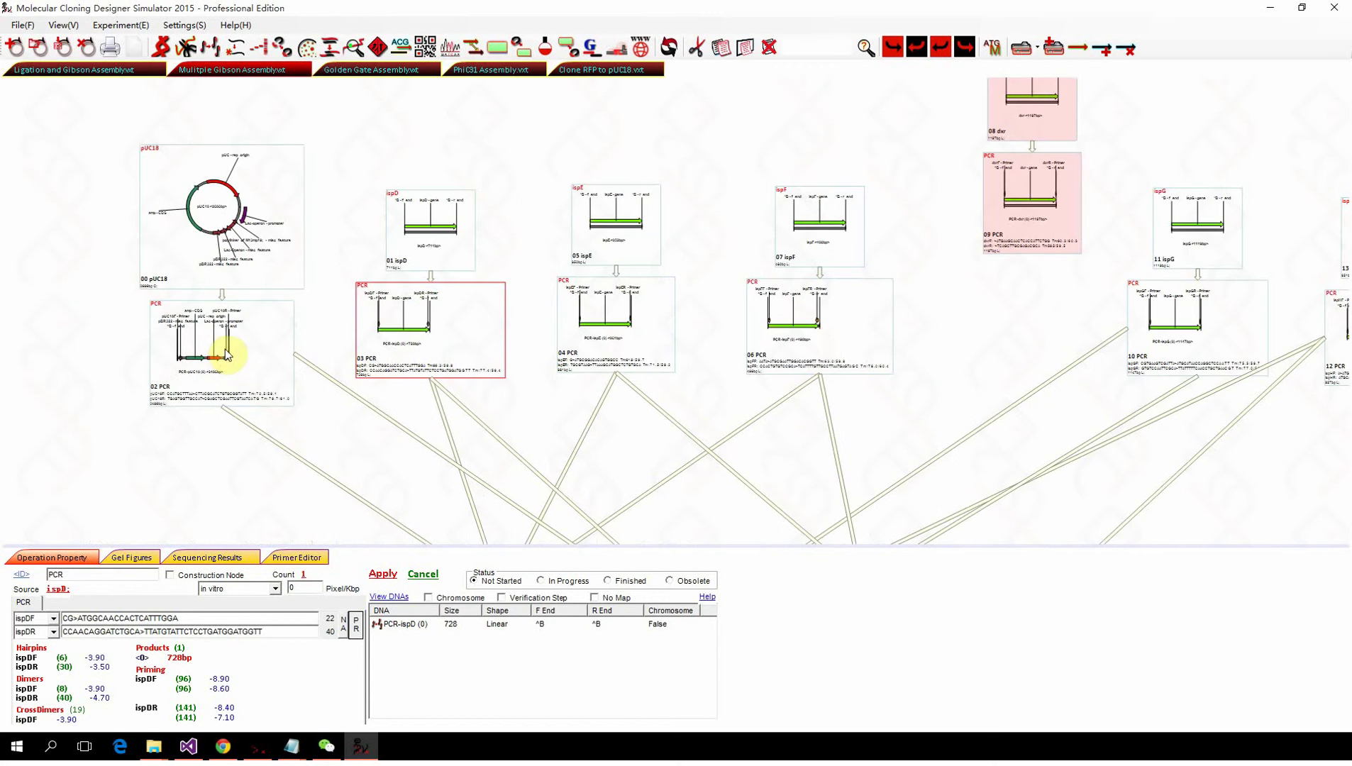
{"action": "scroll", "coordinate": [245, 337], "scroll_direction": "up", "scroll_amount": 1}
{"action": "scroll", "coordinate": [228, 298], "scroll_direction": "up", "scroll_amount": 2}
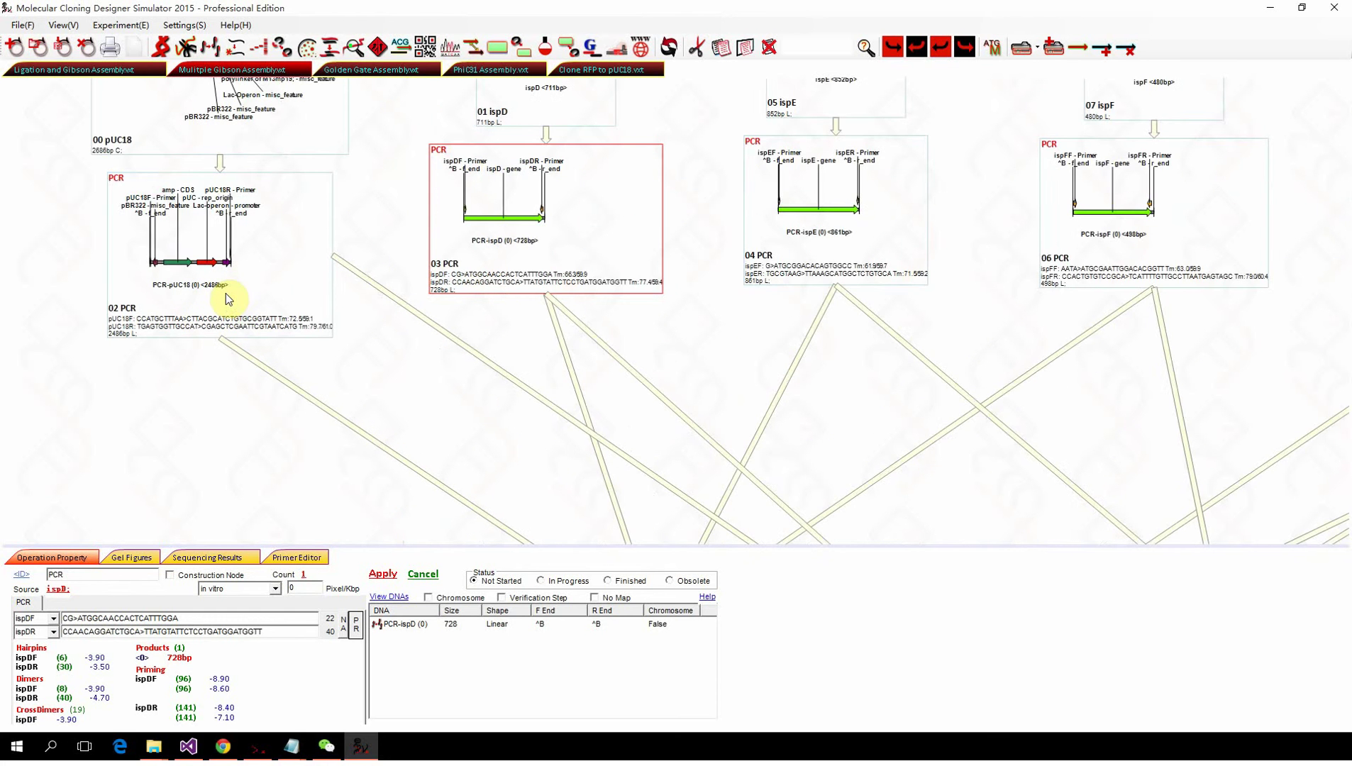
{"action": "scroll", "coordinate": [228, 298], "scroll_direction": "up", "scroll_amount": 1}
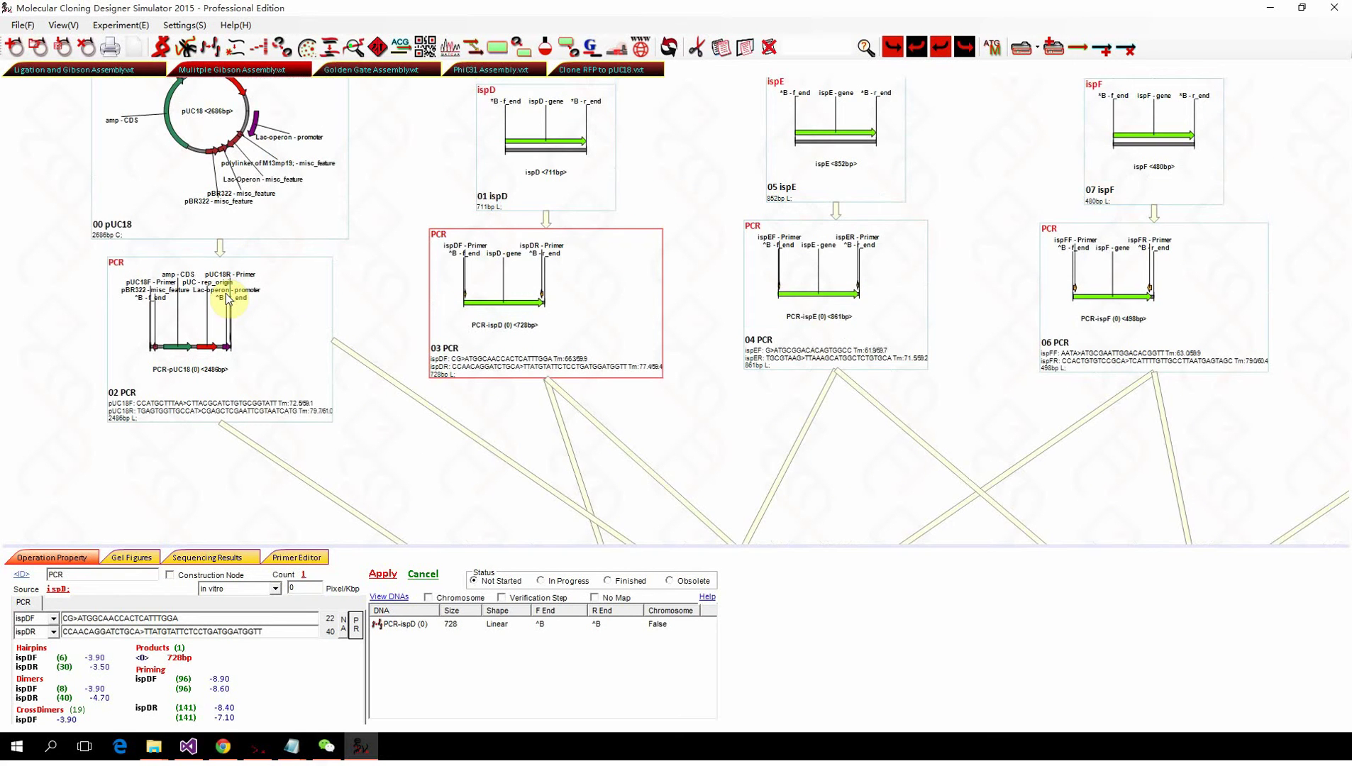
{"action": "scroll", "coordinate": [234, 296], "scroll_direction": "down", "scroll_amount": 6}
Select the 14 Gibson Assembly Design and examine its plasmid map and the PCR fragments feeding it.
{"action": "left_click", "coordinate": [645, 319]}
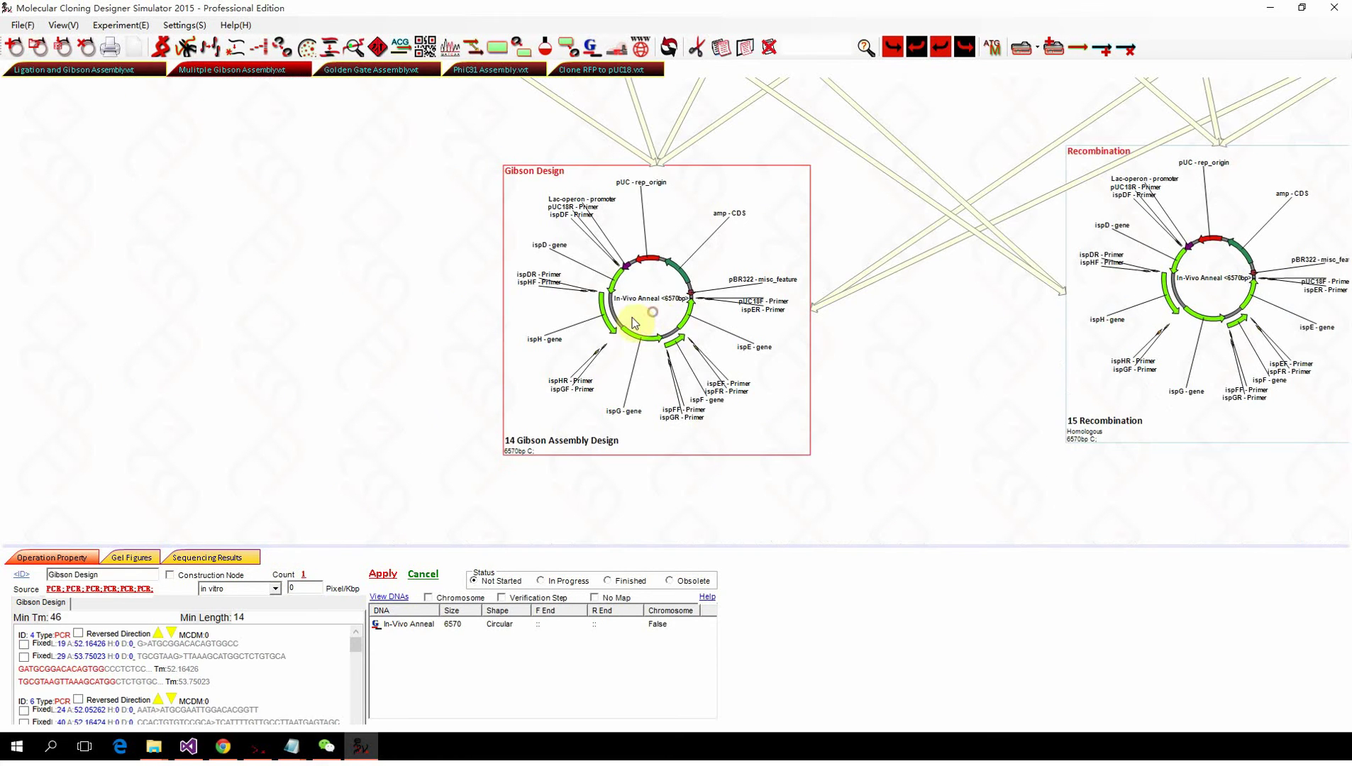
{"action": "scroll", "coordinate": [393, 528], "scroll_direction": "down", "scroll_amount": 4}
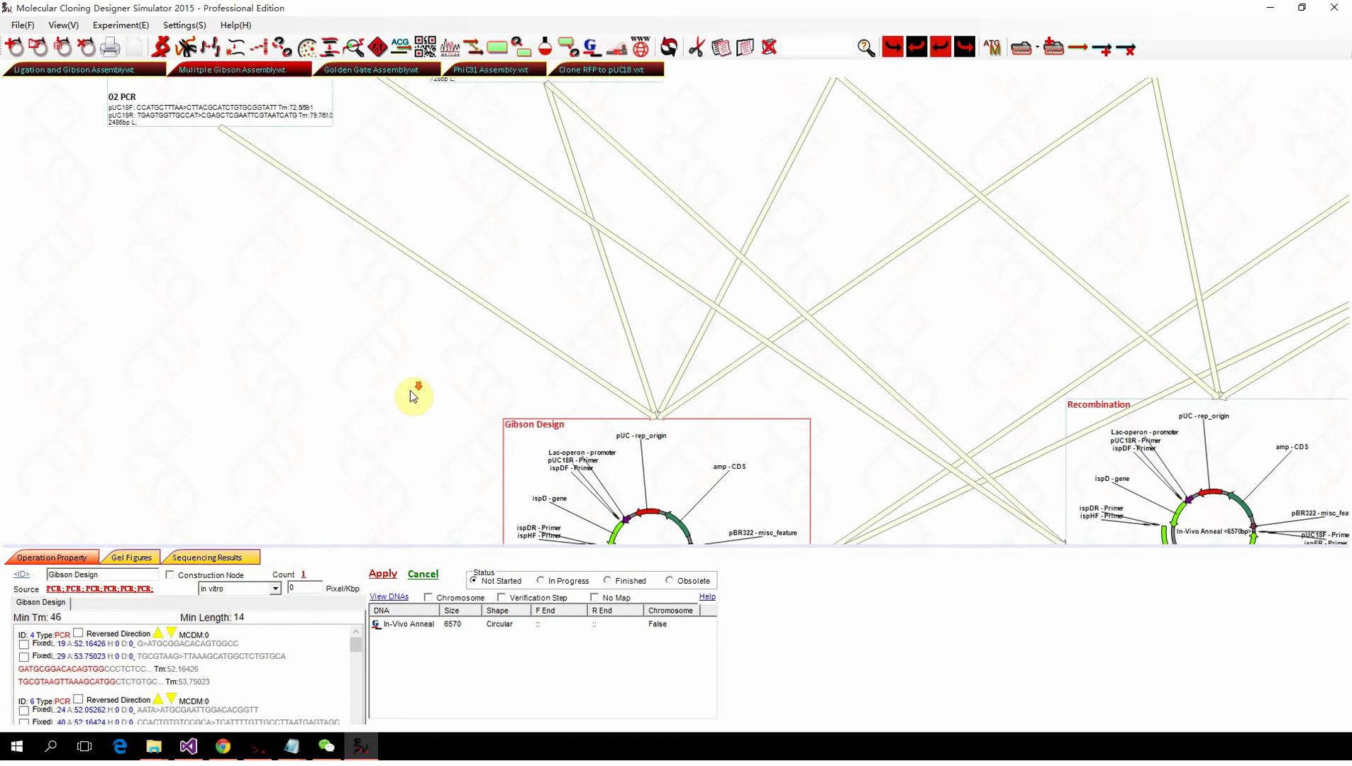
{"action": "scroll", "coordinate": [452, 345], "scroll_direction": "up", "scroll_amount": 3}
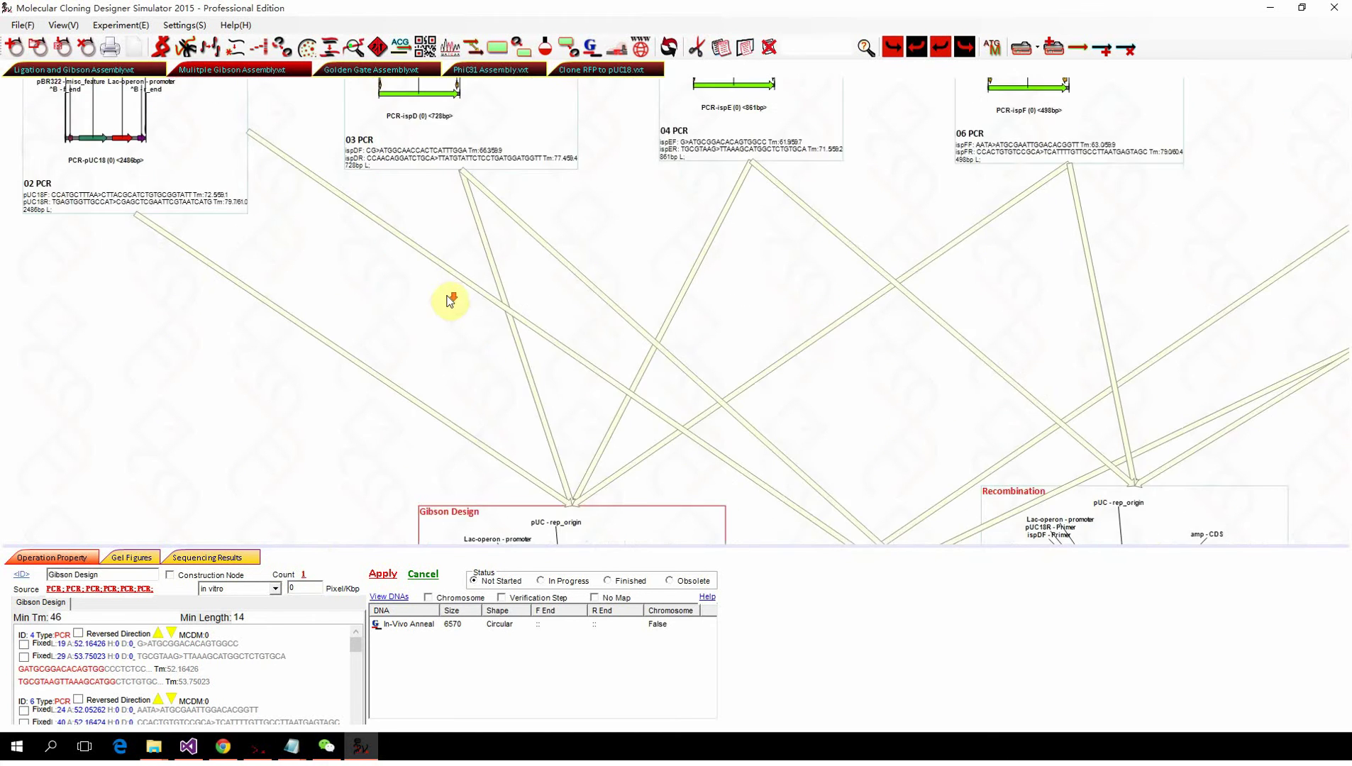
{"action": "scroll", "coordinate": [508, 490], "scroll_direction": "down", "scroll_amount": 3}
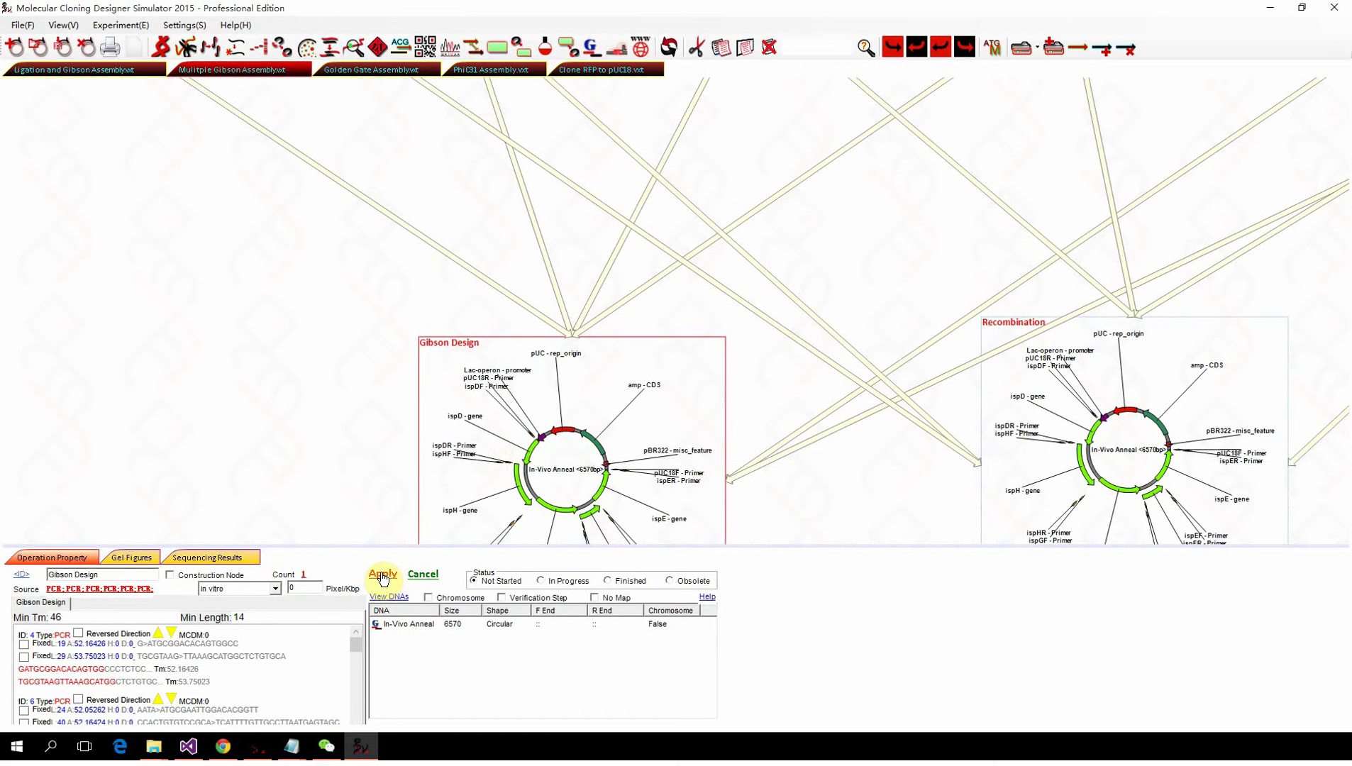
{"action": "scroll", "coordinate": [521, 444], "scroll_direction": "up", "scroll_amount": 5}
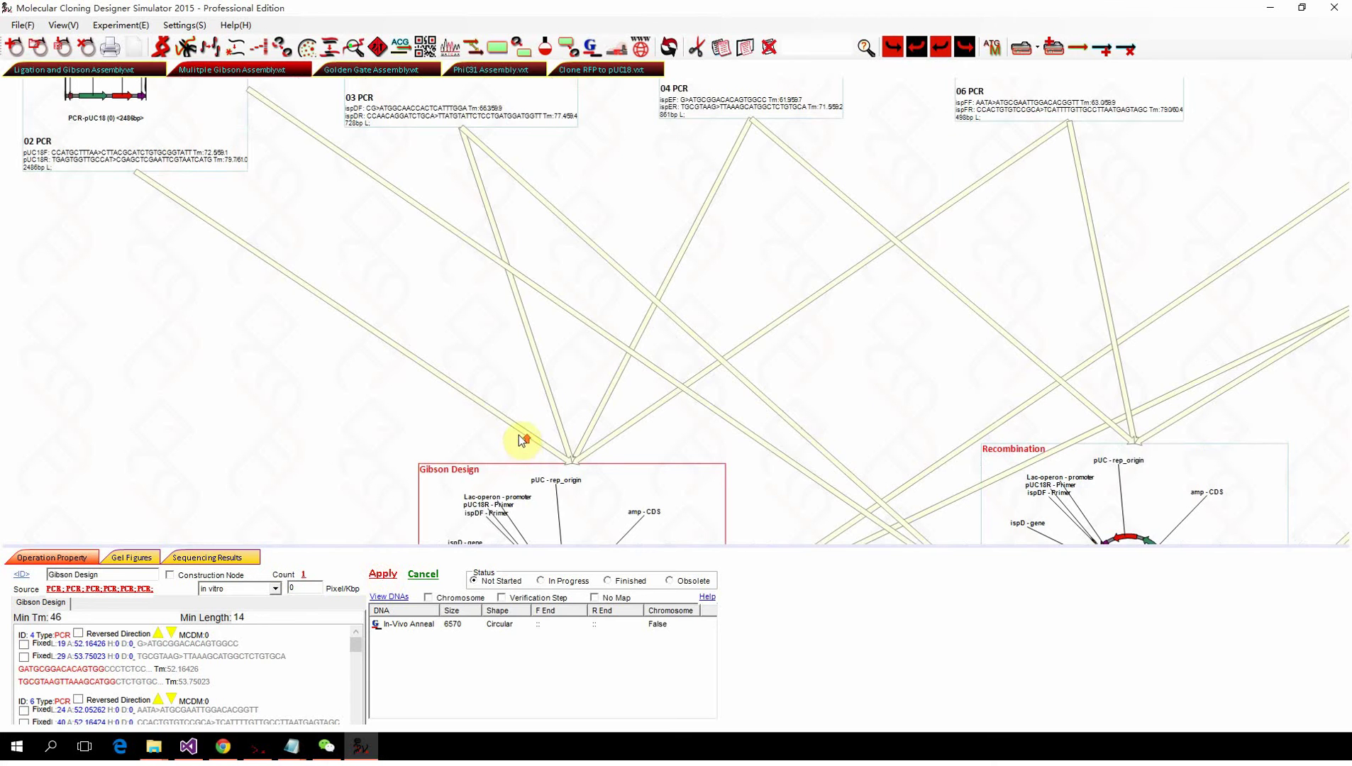
{"action": "scroll", "coordinate": [519, 434], "scroll_direction": "down", "scroll_amount": 2, "text": "ctrl"}
{"action": "scroll", "coordinate": [529, 425], "scroll_direction": "down", "scroll_amount": 1}
{"action": "scroll", "coordinate": [551, 443], "scroll_direction": "up", "scroll_amount": 2, "text": "ctrl"}
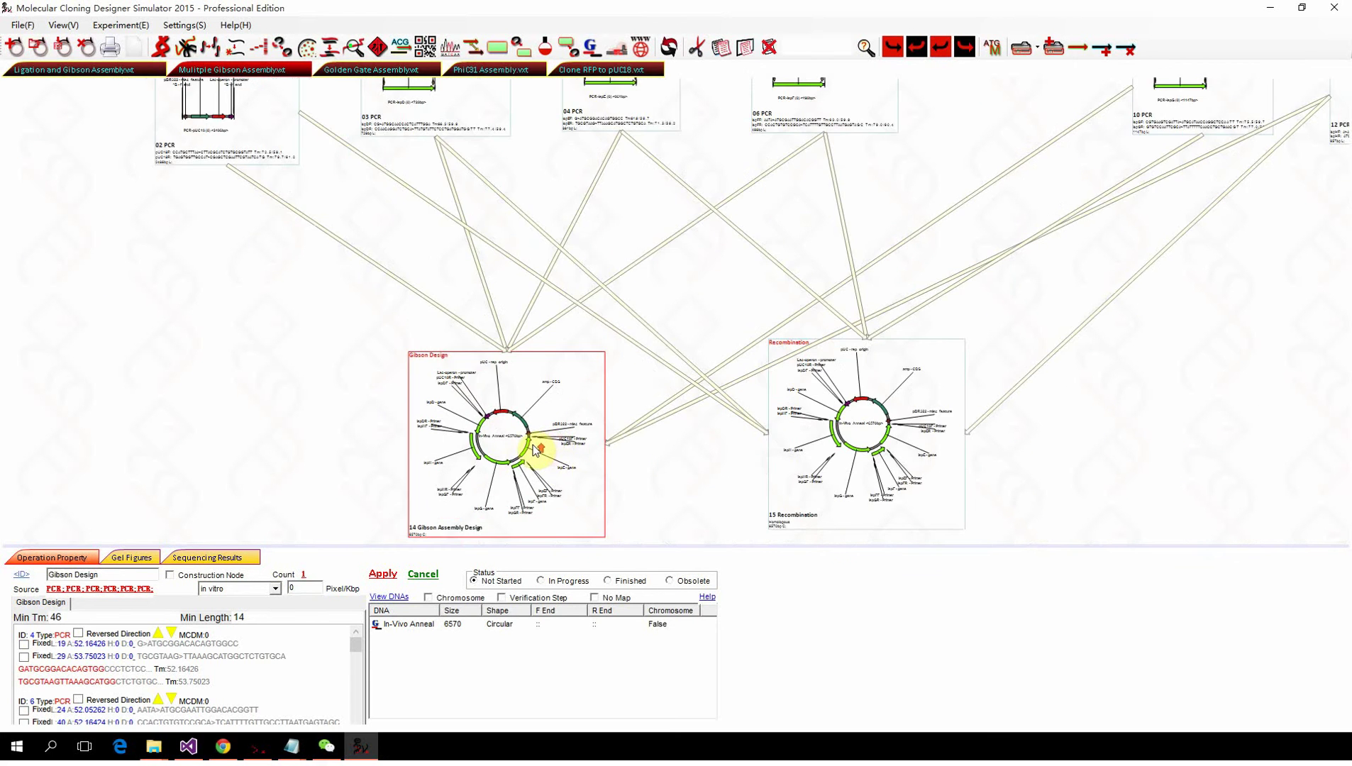
Select the pUC18, ispD, ispE, ispF, ispG and ispH PCR products, add a Recombination of them and move it below the 02 PCR.
{"action": "scroll", "coordinate": [537, 446], "scroll_direction": "up", "scroll_amount": 3}
{"action": "scroll", "coordinate": [533, 433], "scroll_direction": "down", "scroll_amount": 2, "text": "ctrl"}
{"action": "left_click_drag", "start_coordinate": [233, 267], "coordinate": [1137, 383]}
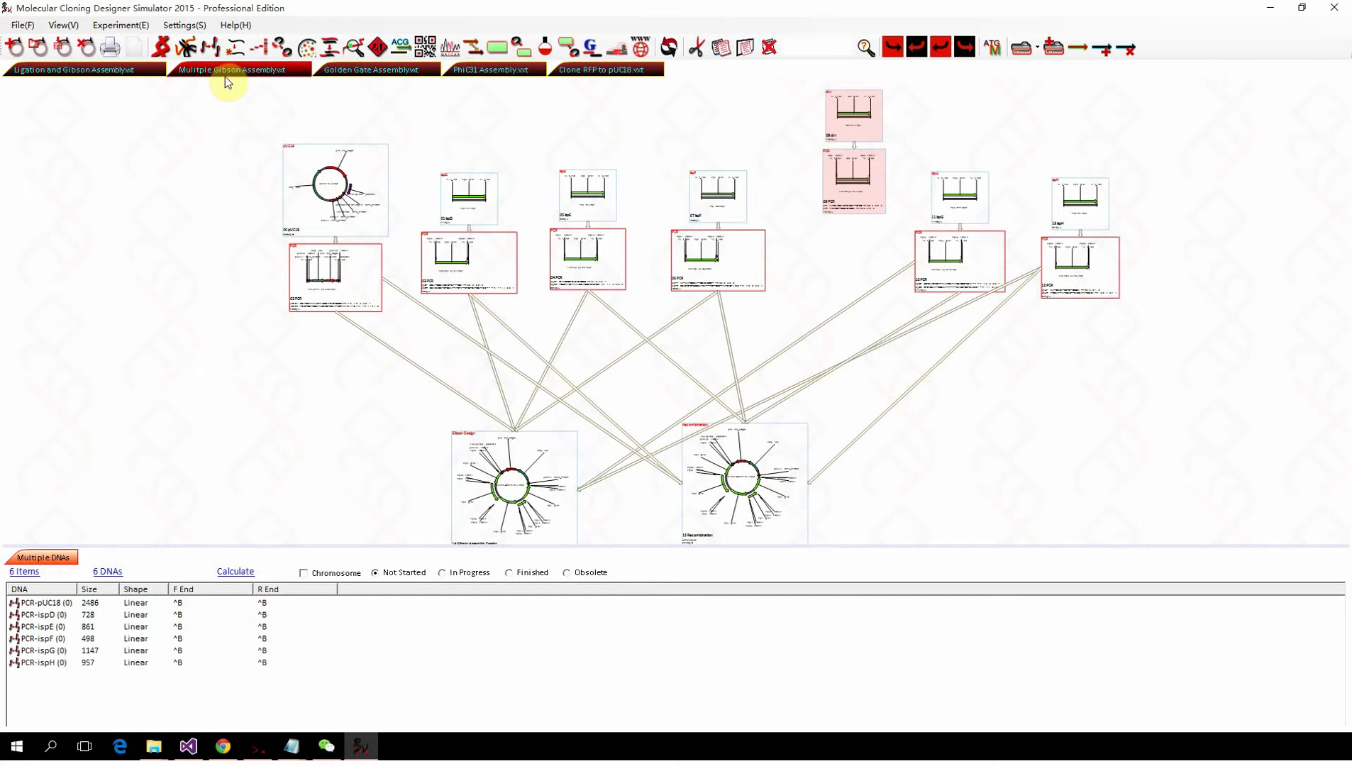
{"action": "left_click", "coordinate": [157, 47]}
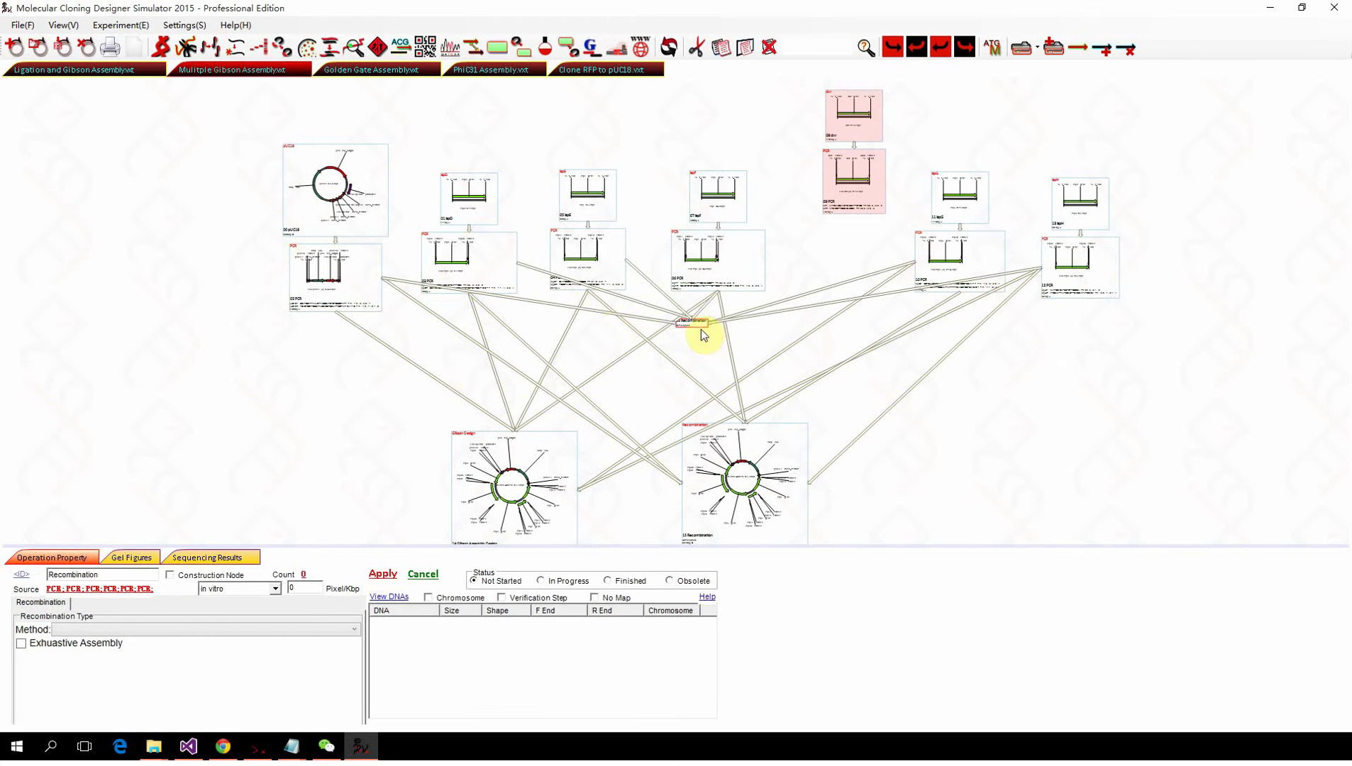
{"action": "left_click_drag", "start_coordinate": [698, 328], "coordinate": [295, 421]}
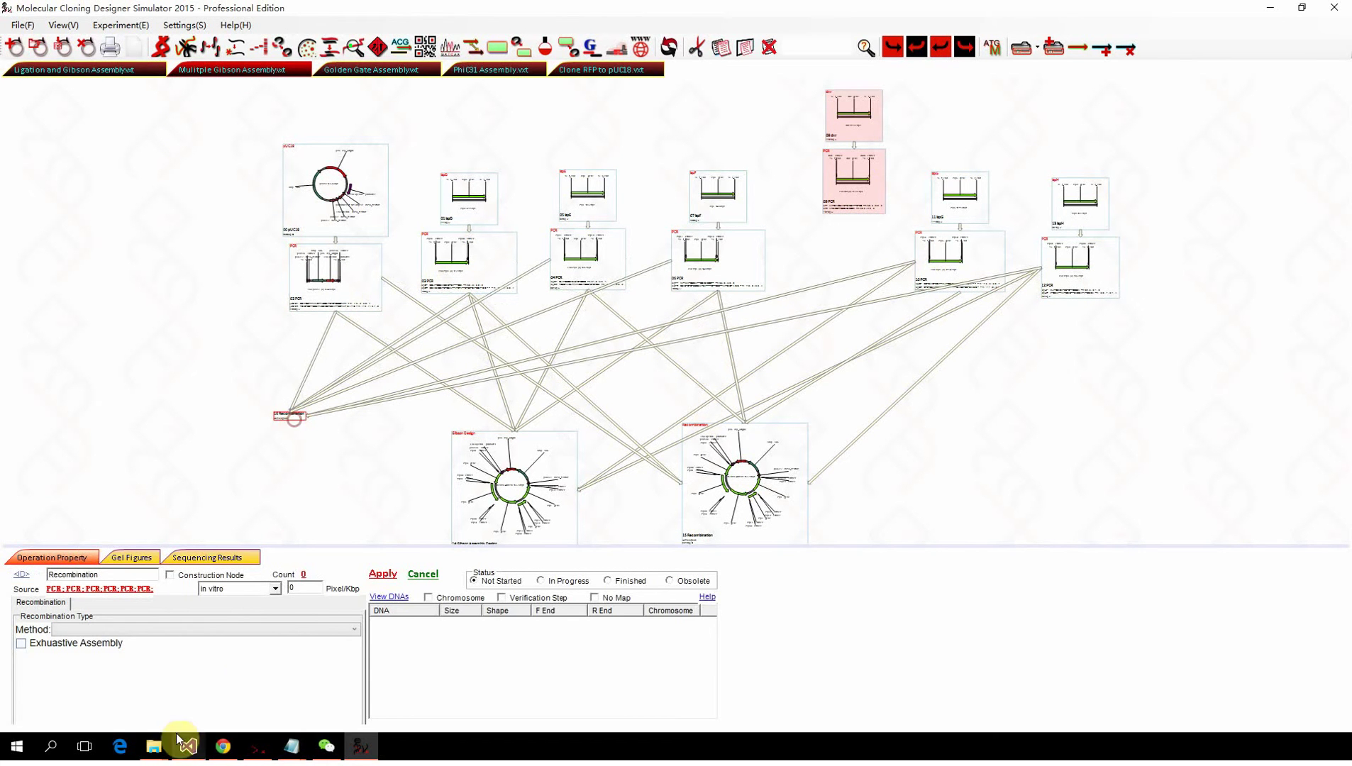
Apply the new Recombination with exhaustive assembly enabled and the in vivo Annealing method, and inspect the resulting plasmid map.
{"action": "left_click", "coordinate": [70, 647]}
{"action": "left_click", "coordinate": [106, 630]}
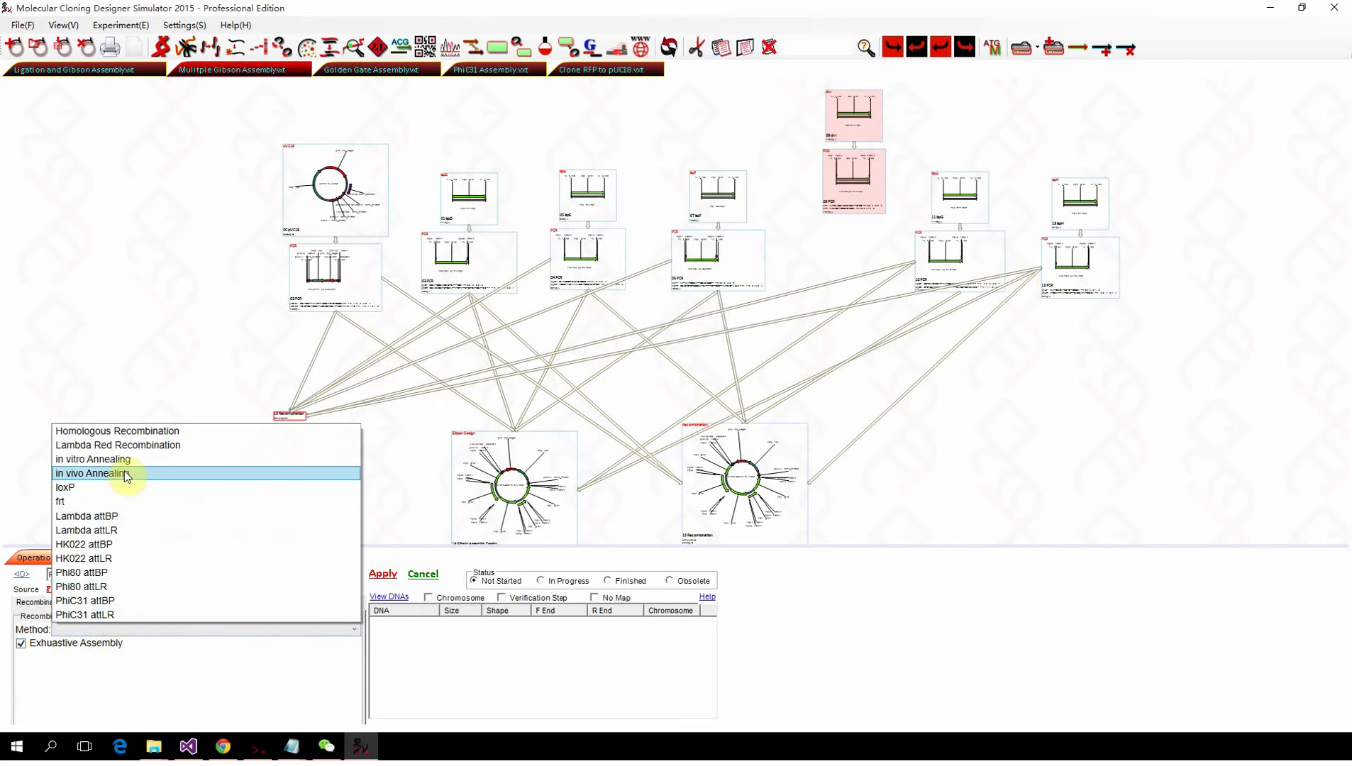
{"action": "left_click", "coordinate": [126, 474]}
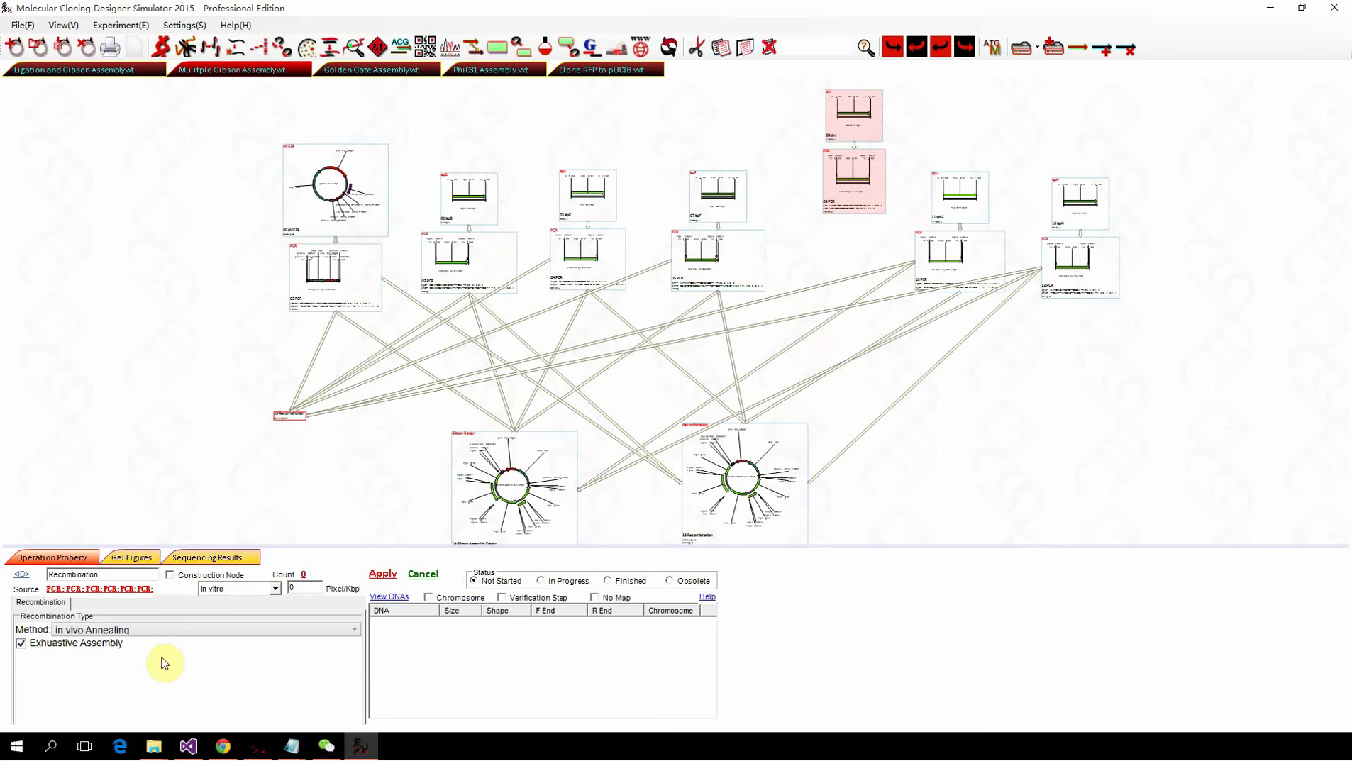
{"action": "left_click", "coordinate": [383, 575]}
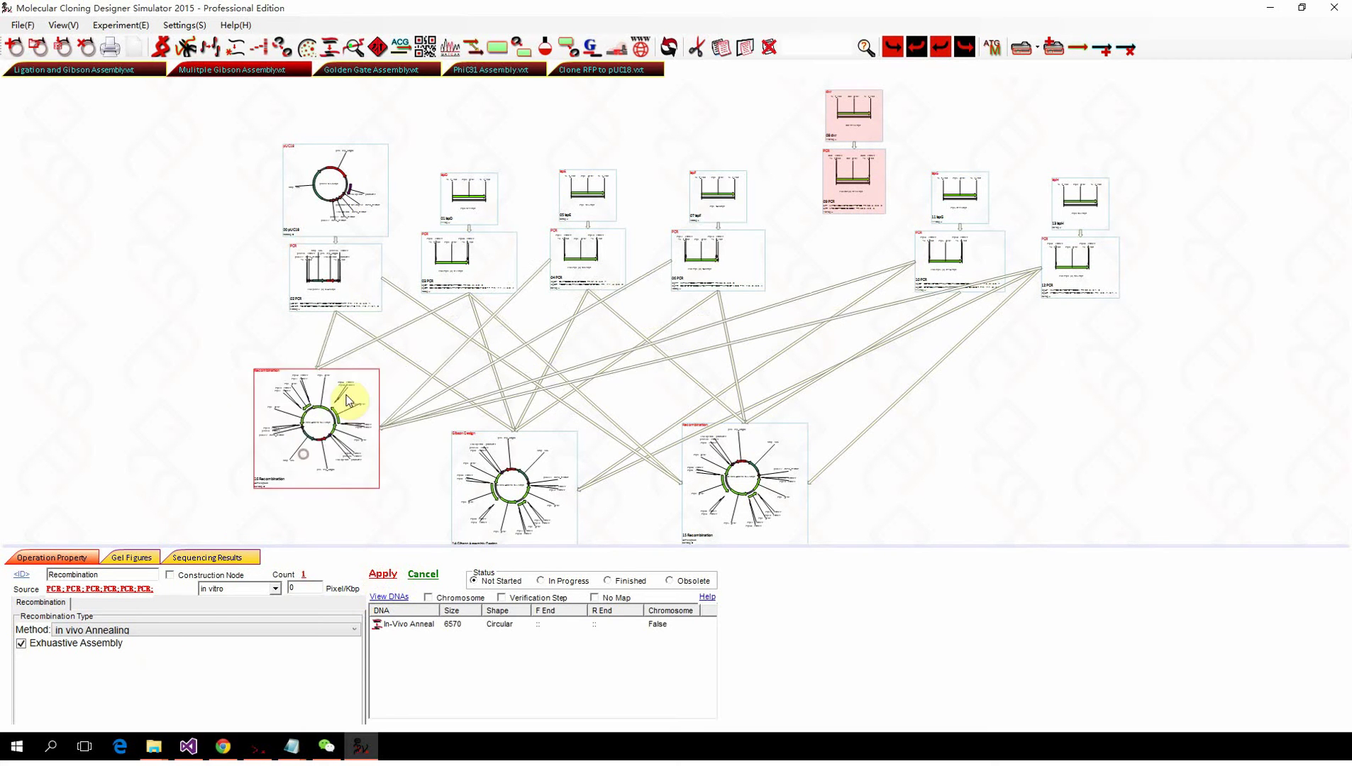
{"action": "scroll", "coordinate": [353, 400], "scroll_direction": "up", "scroll_amount": 3}
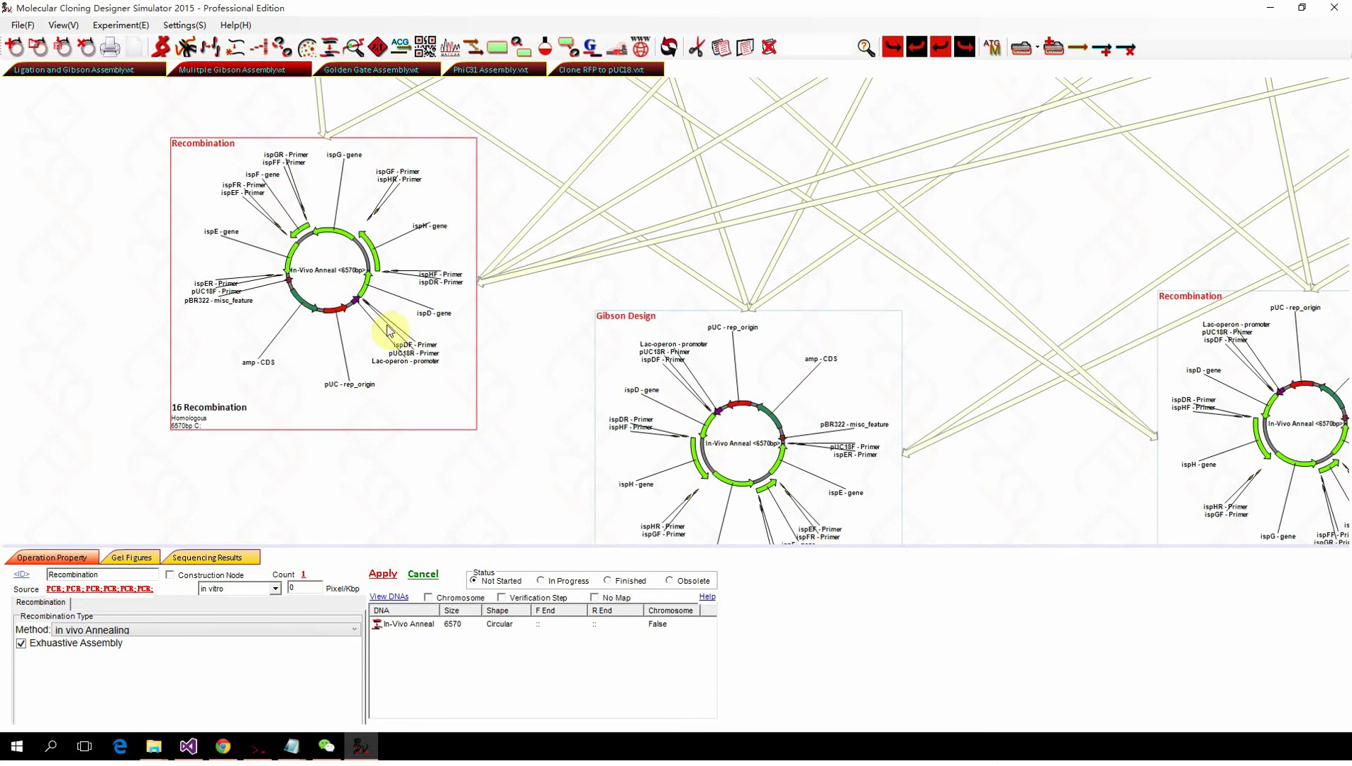
{"action": "scroll", "coordinate": [326, 358], "scroll_direction": "down", "scroll_amount": 3}
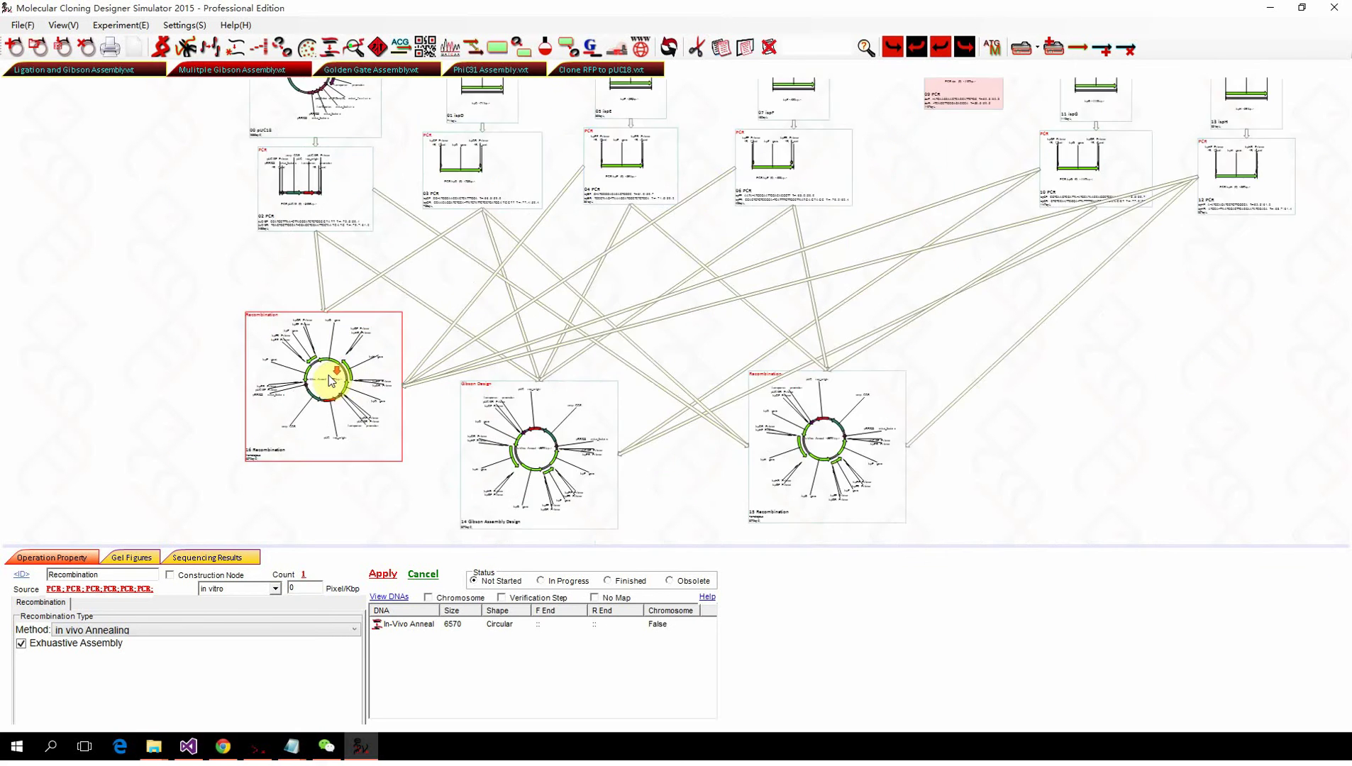
Select the 15 Recombination and examine the dxr source, its 09 PCR product and the ispF 06 PCR primers.
{"action": "scroll", "coordinate": [331, 381], "scroll_direction": "down", "scroll_amount": 1}
{"action": "left_click", "coordinate": [643, 437]}
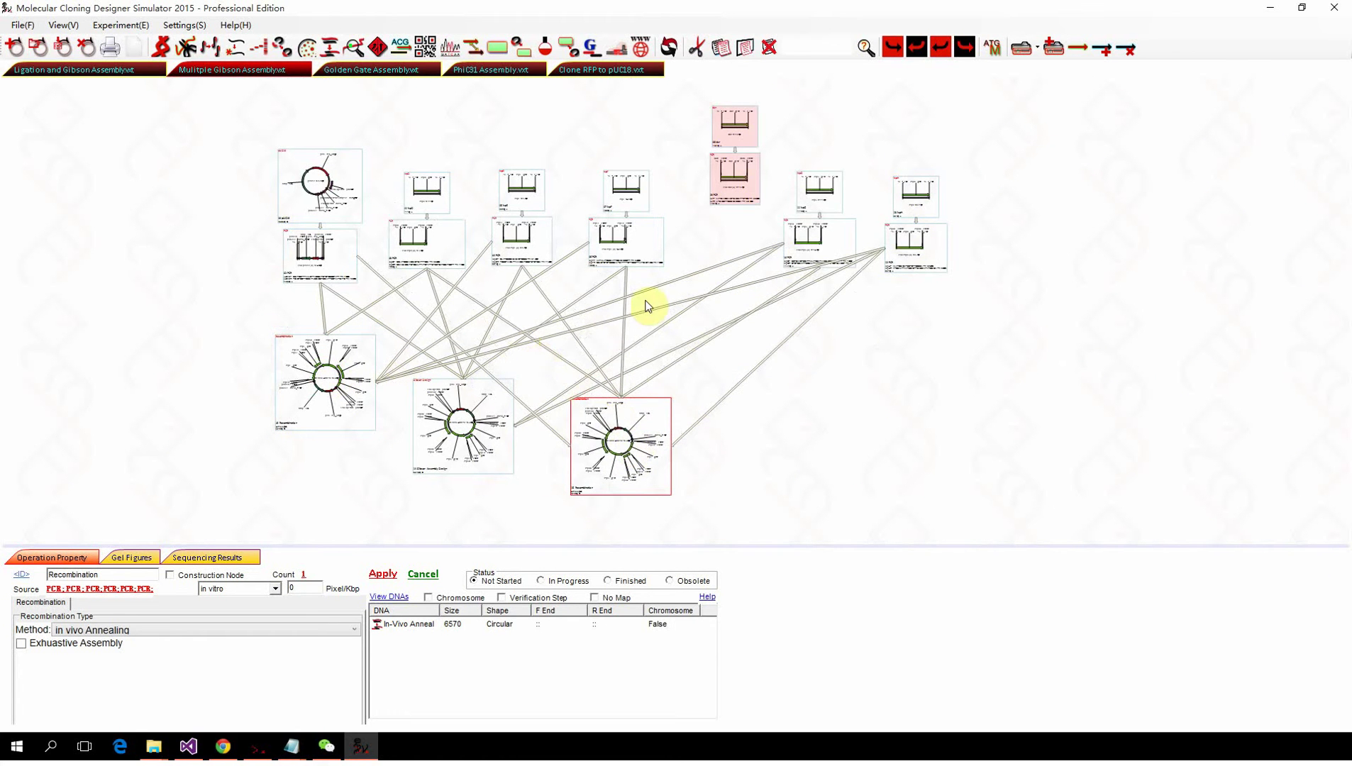
{"action": "scroll", "coordinate": [709, 287], "scroll_direction": "up", "scroll_amount": 1}
{"action": "scroll", "coordinate": [679, 256], "scroll_direction": "down", "scroll_amount": 2}
{"action": "scroll", "coordinate": [597, 256], "scroll_direction": "up", "scroll_amount": 4}
{"action": "left_click_drag", "start_coordinate": [654, 147], "coordinate": [610, 327]}
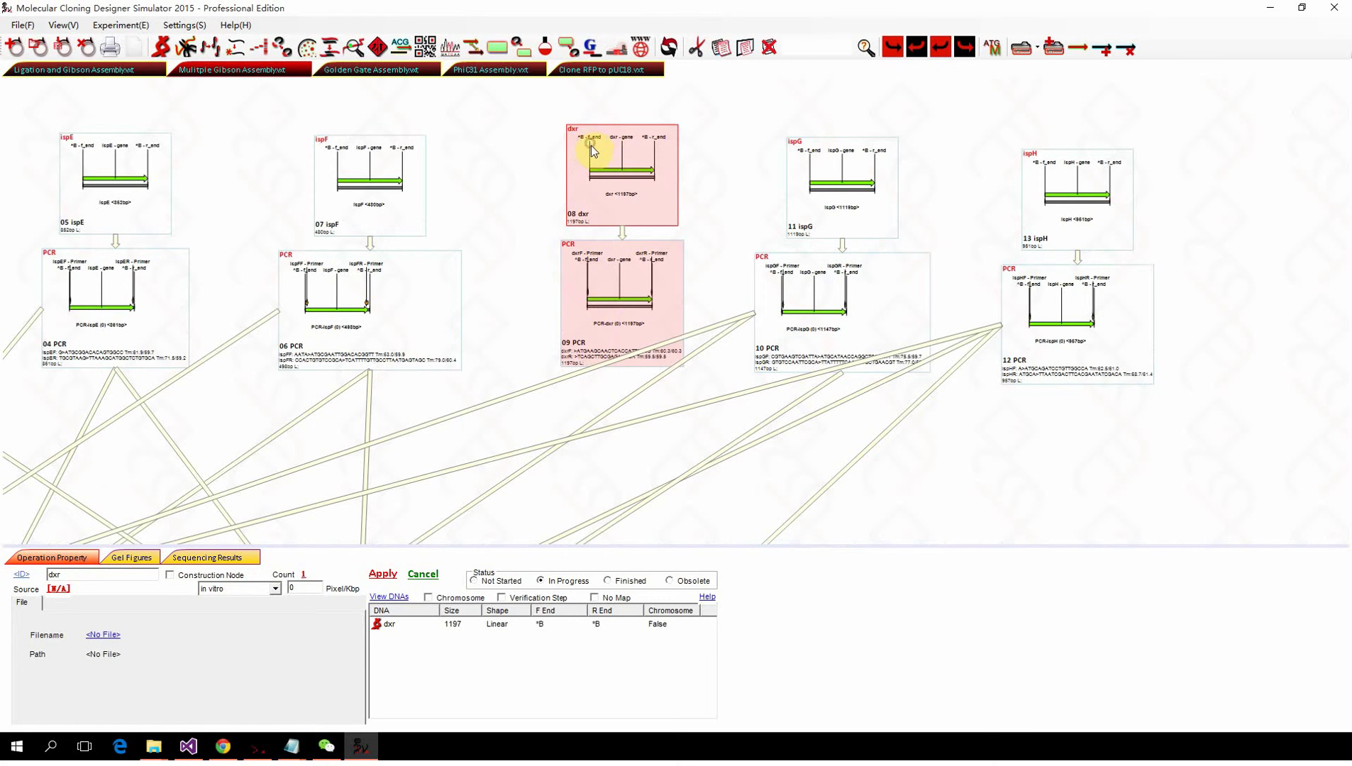
{"action": "left_click", "coordinate": [607, 290]}
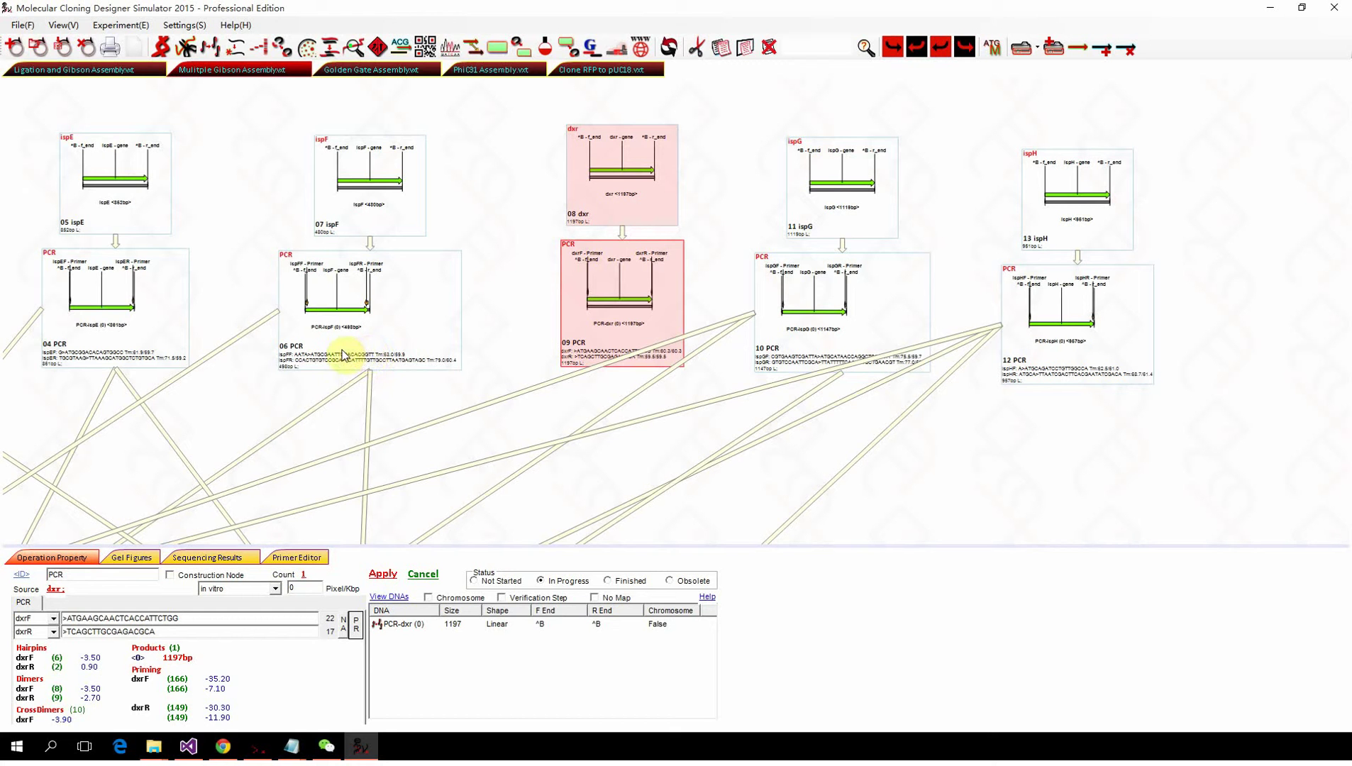
{"action": "left_click", "coordinate": [346, 318]}
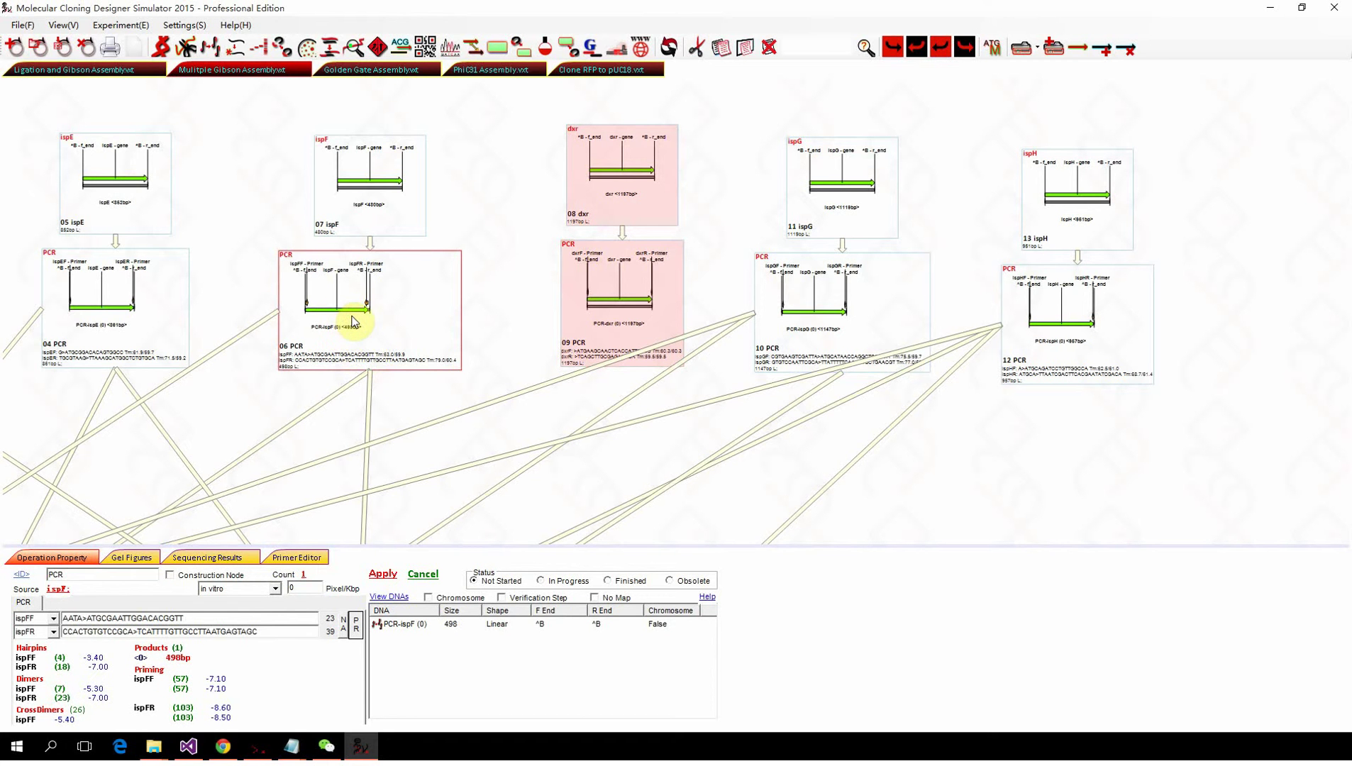
{"action": "scroll", "coordinate": [376, 319], "scroll_direction": "down", "scroll_amount": 3}
{"action": "scroll", "coordinate": [410, 317], "scroll_direction": "down", "scroll_amount": 3}
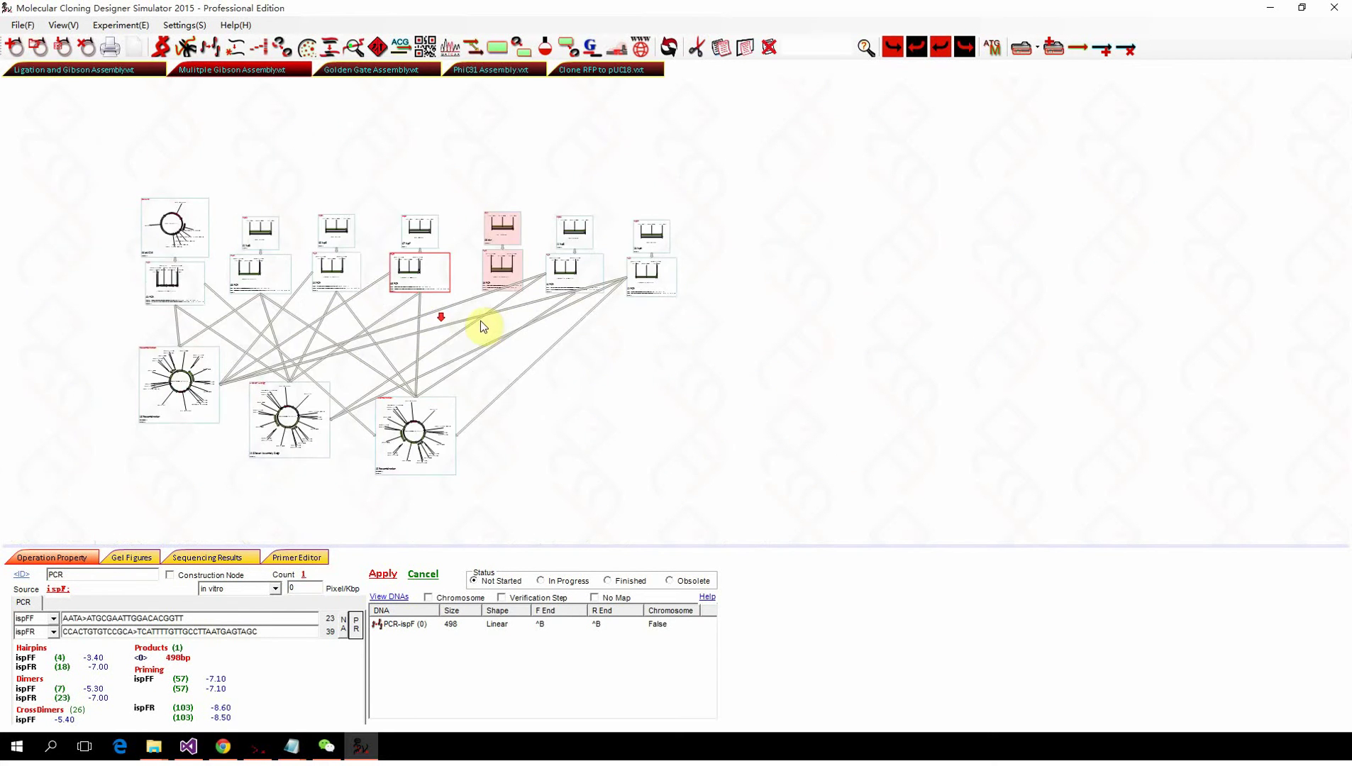
Add a Recombination of all PCR products including dxr, then apply it with exhaustive assembly enabled and the in vivo Annealing method.
{"action": "left_click_drag", "start_coordinate": [723, 234], "coordinate": [157, 272]}
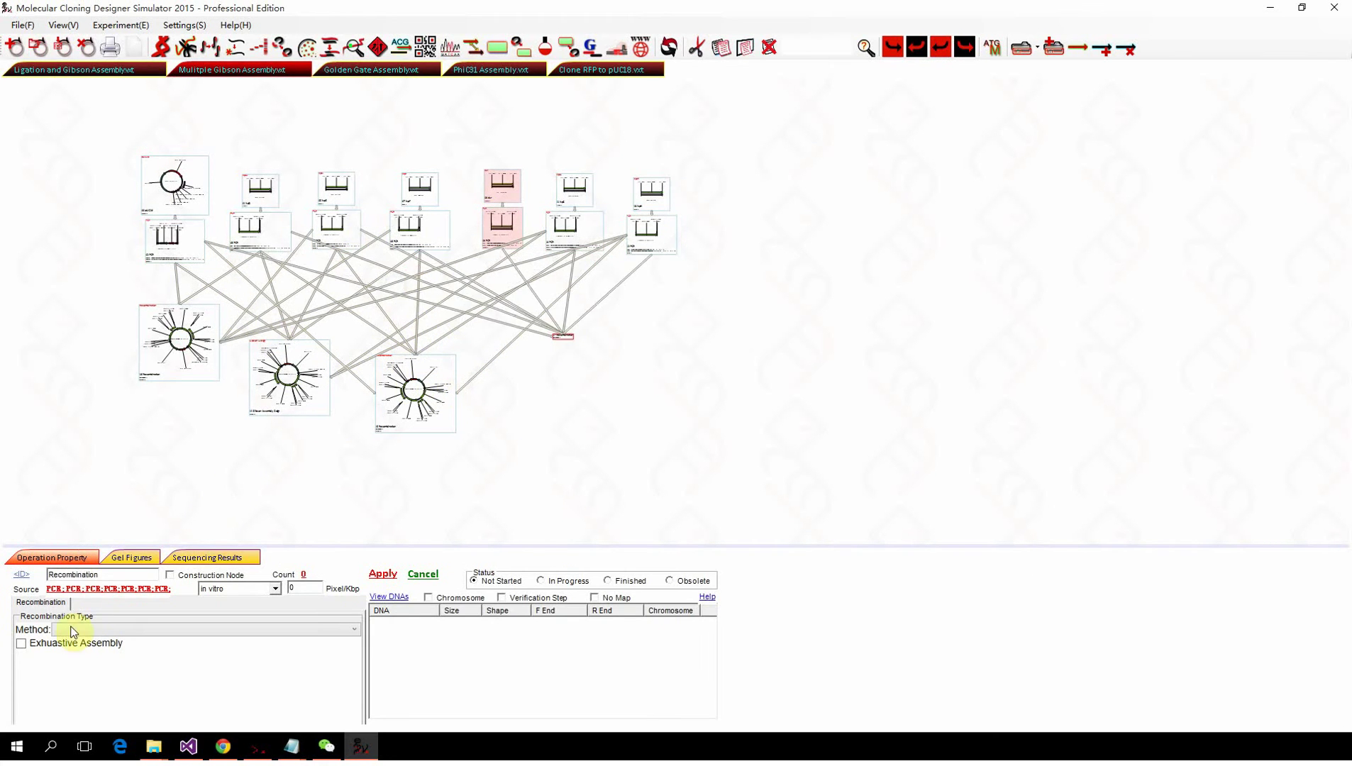
{"action": "left_click", "coordinate": [43, 646]}
{"action": "left_click", "coordinate": [125, 630]}
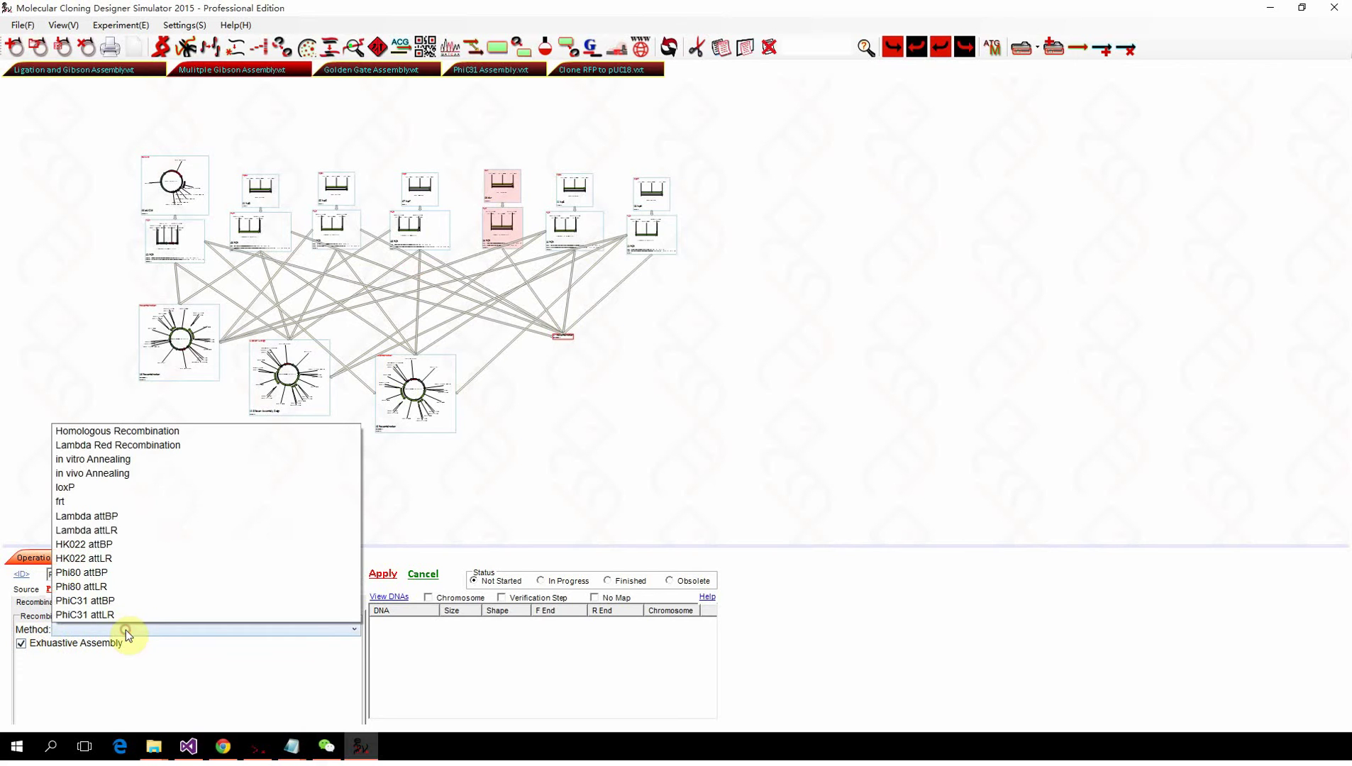
{"action": "left_click", "coordinate": [141, 473]}
{"action": "left_click_drag", "start_coordinate": [241, 546], "coordinate": [284, 450]}
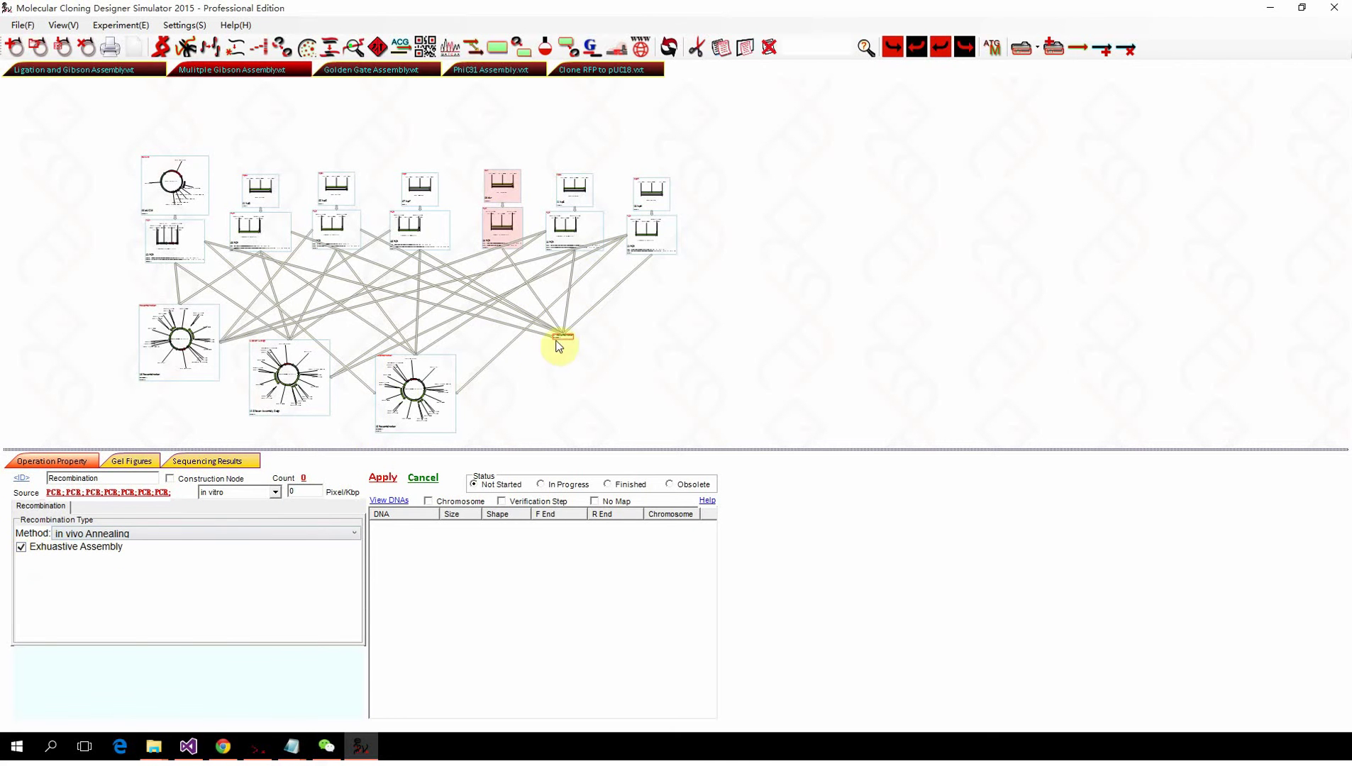
{"action": "scroll", "coordinate": [561, 344], "scroll_direction": "up", "scroll_amount": 3}
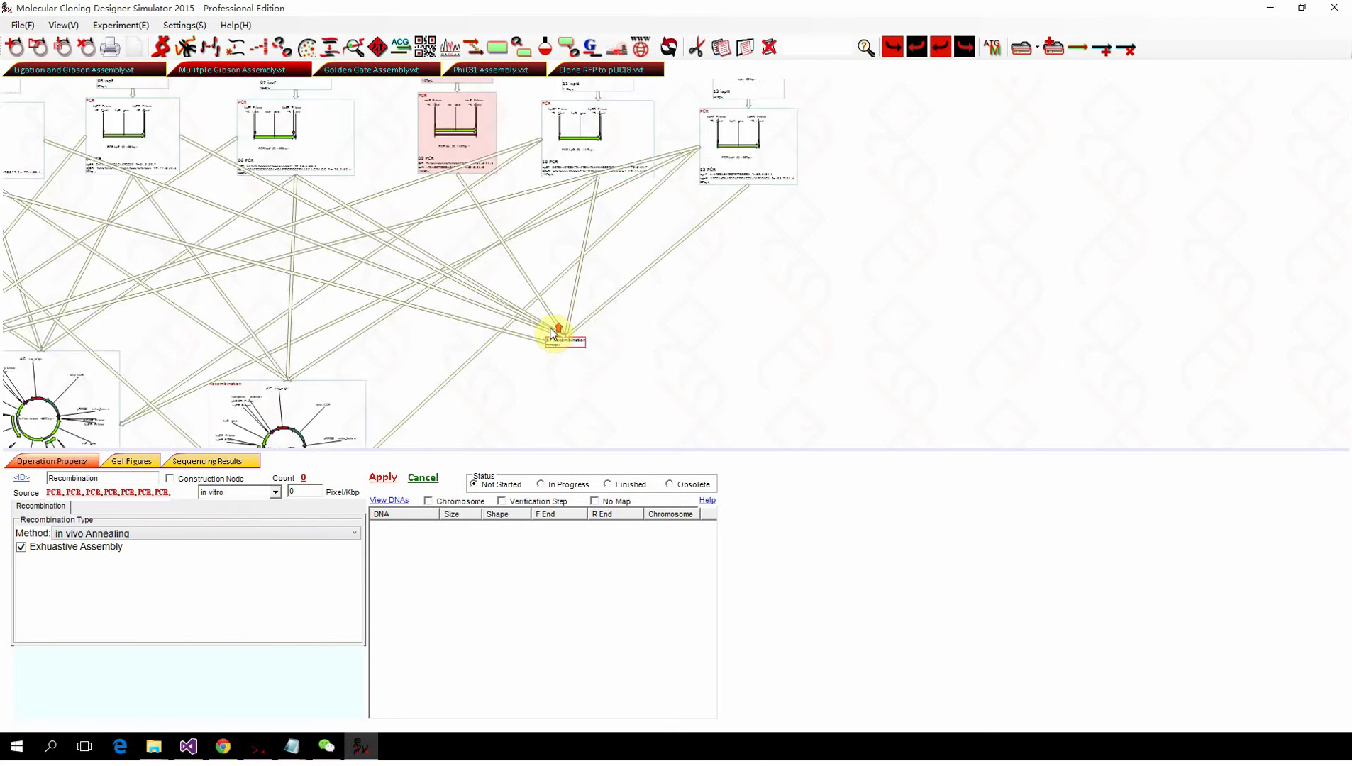
{"action": "left_click", "coordinate": [387, 483]}
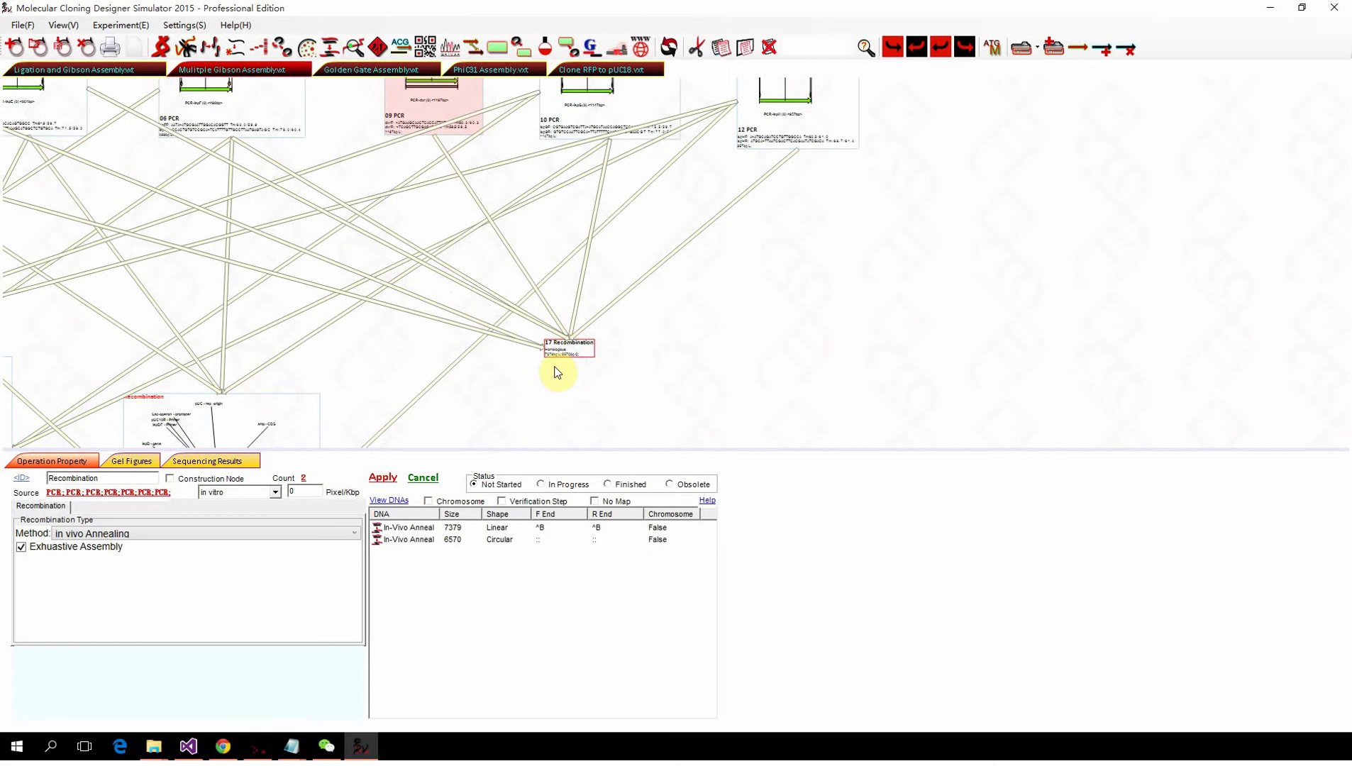
Examine the linear and circular products listed for the new Recombination and shift its node slightly.
{"action": "scroll", "coordinate": [517, 399], "scroll_direction": "down", "scroll_amount": 3}
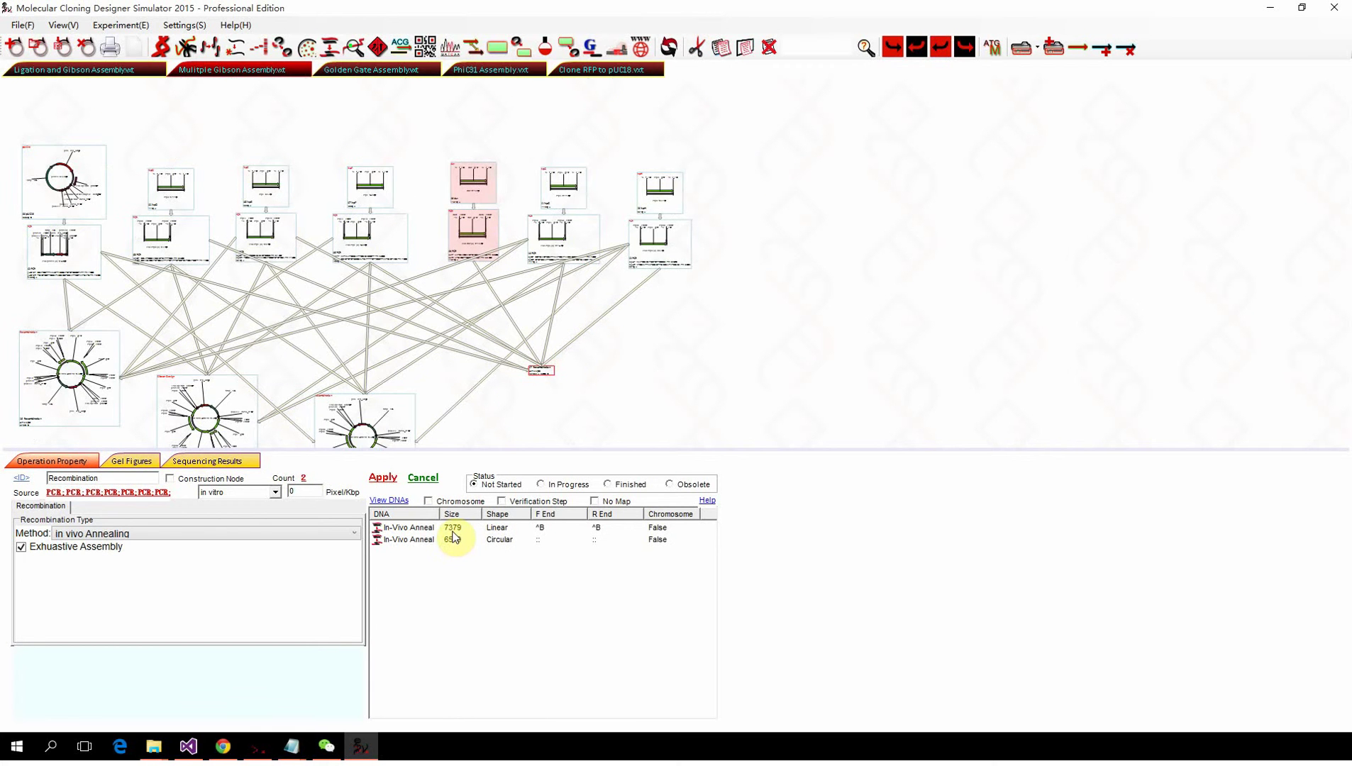
{"action": "left_click", "coordinate": [420, 531]}
{"action": "left_click", "coordinate": [421, 536]}
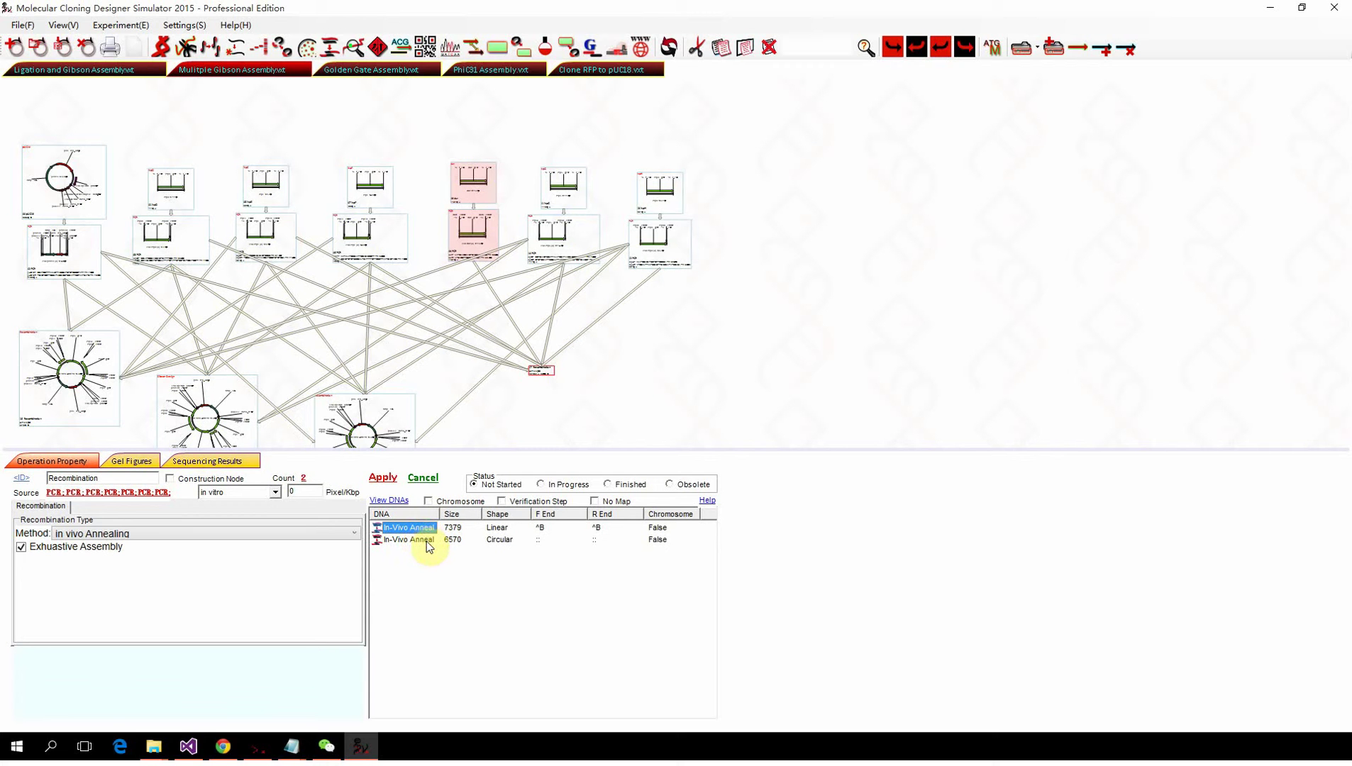
{"action": "left_click", "coordinate": [426, 540]}
{"action": "left_click", "coordinate": [422, 529]}
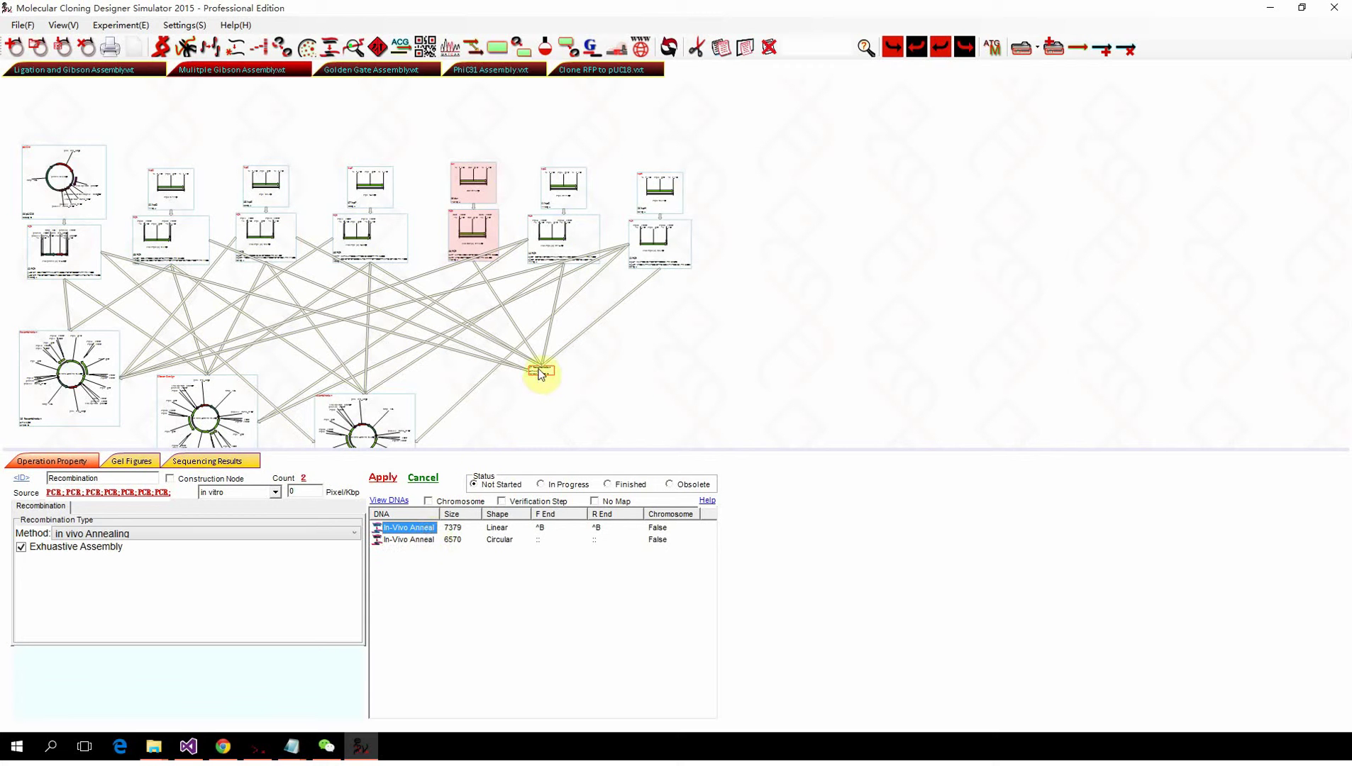
{"action": "left_click_drag", "start_coordinate": [541, 376], "coordinate": [531, 380]}
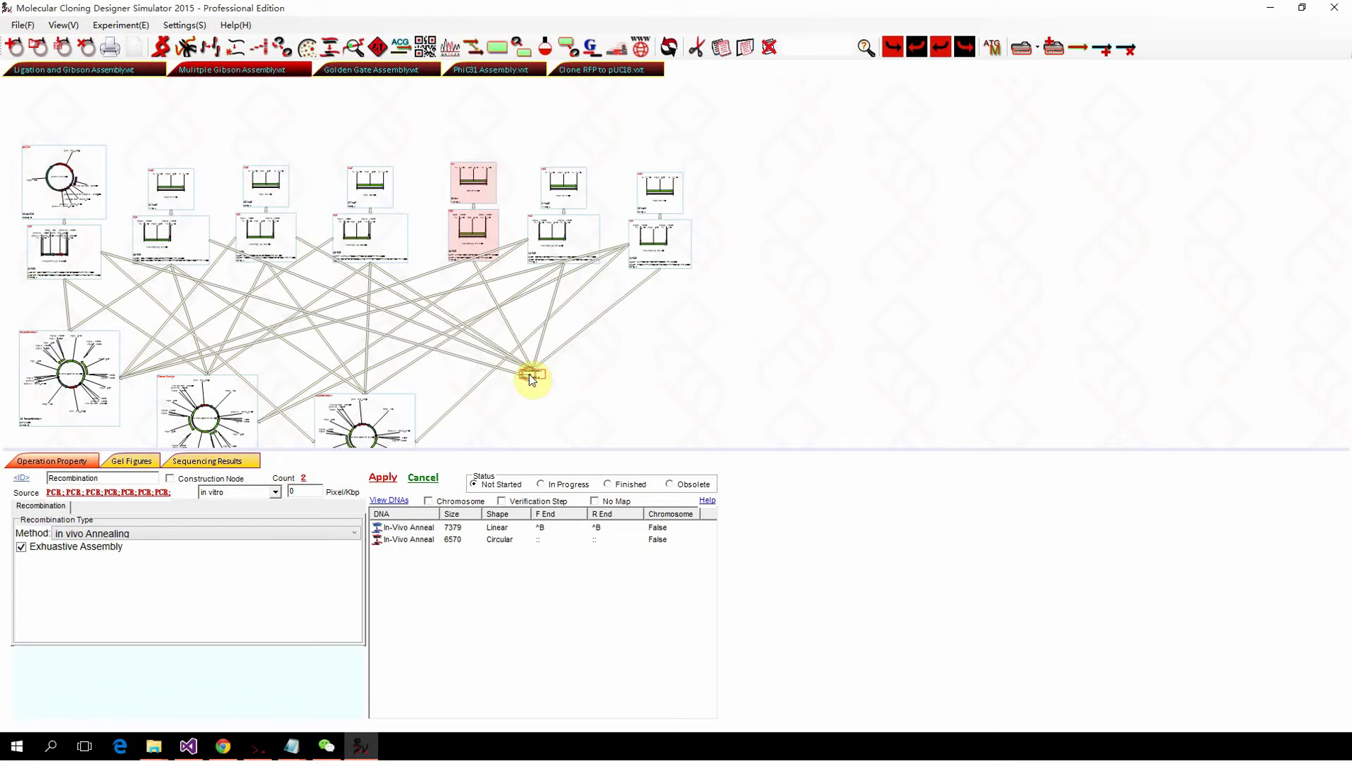
Examine the dxr branch and the other PCR fragments feeding the new Recombination.
{"action": "scroll", "coordinate": [474, 220], "scroll_direction": "up", "scroll_amount": 2}
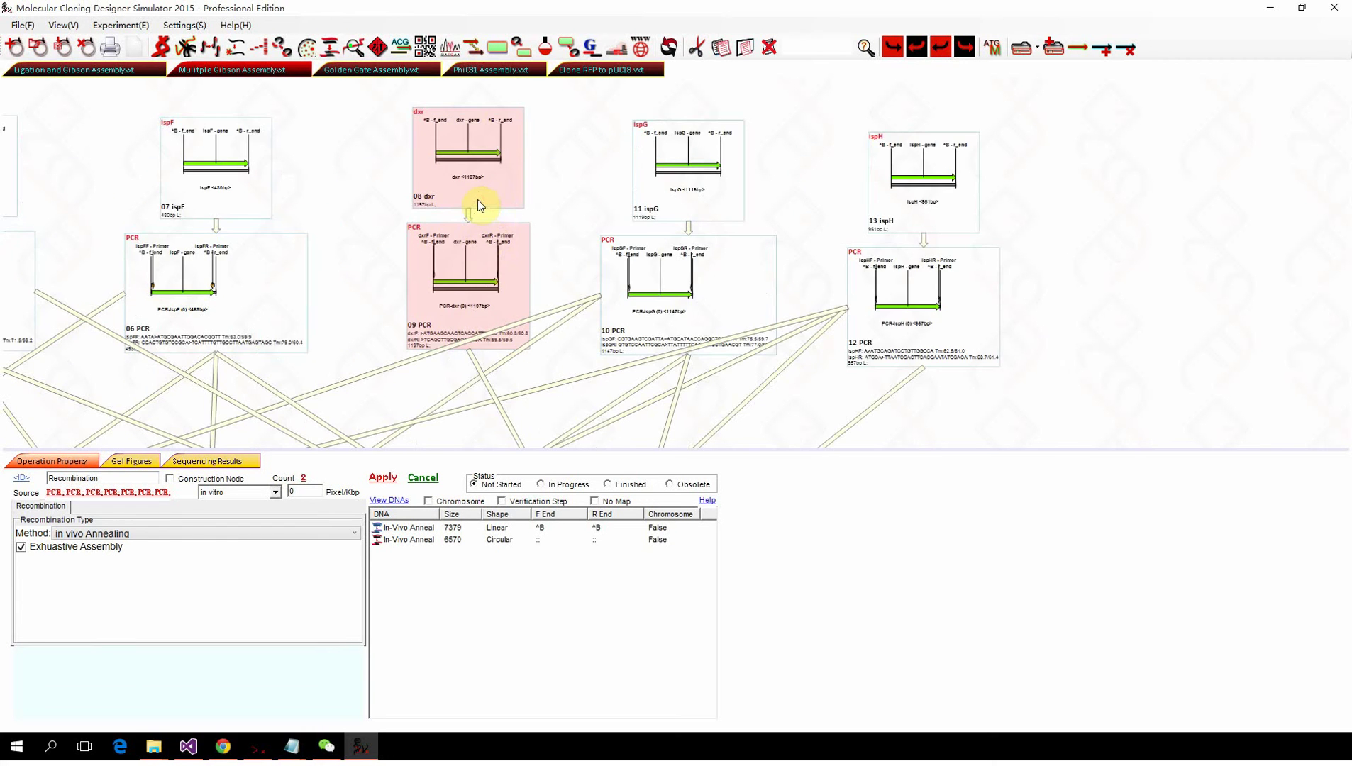
{"action": "scroll", "coordinate": [488, 336], "scroll_direction": "down", "scroll_amount": 3}
{"action": "scroll", "coordinate": [486, 302], "scroll_direction": "down", "scroll_amount": 1}
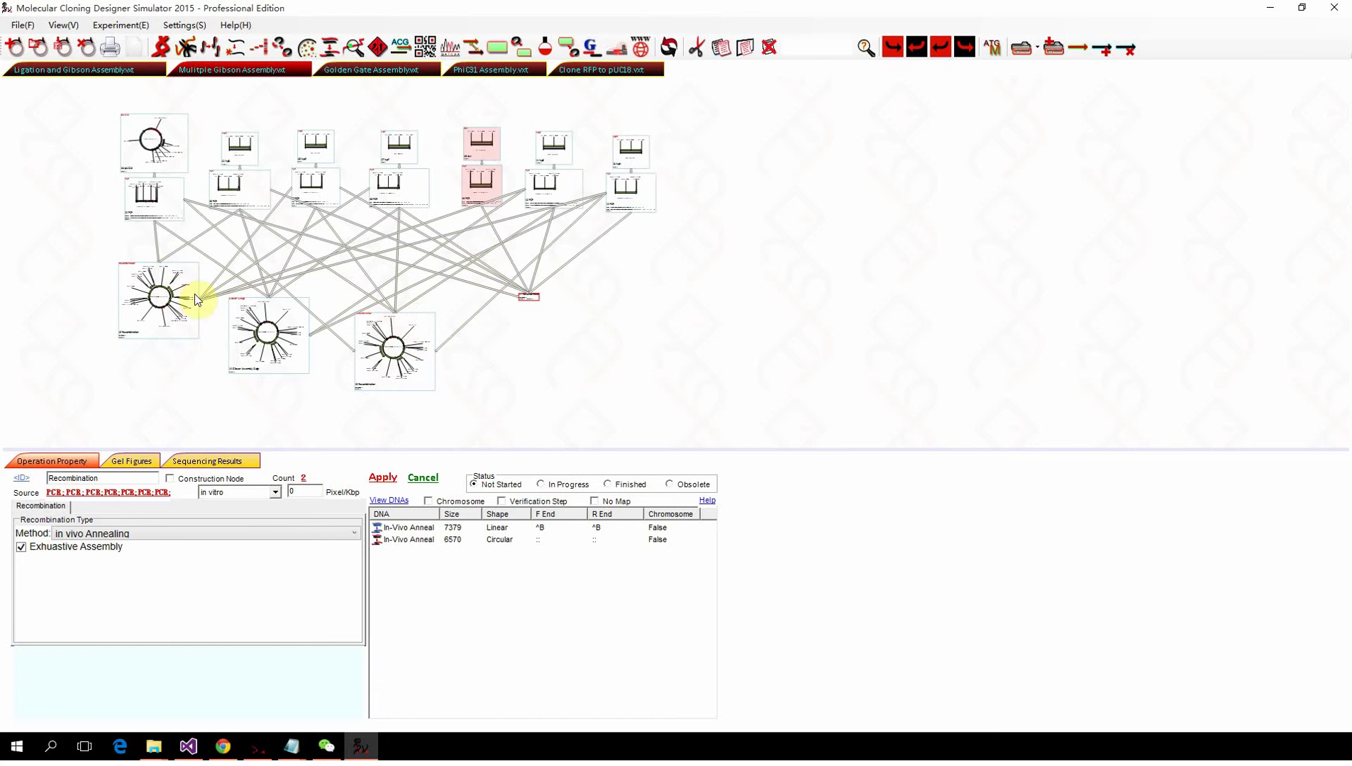
{"action": "scroll", "coordinate": [152, 305], "scroll_direction": "up", "scroll_amount": 3}
{"action": "scroll", "coordinate": [250, 333], "scroll_direction": "down", "scroll_amount": 3}
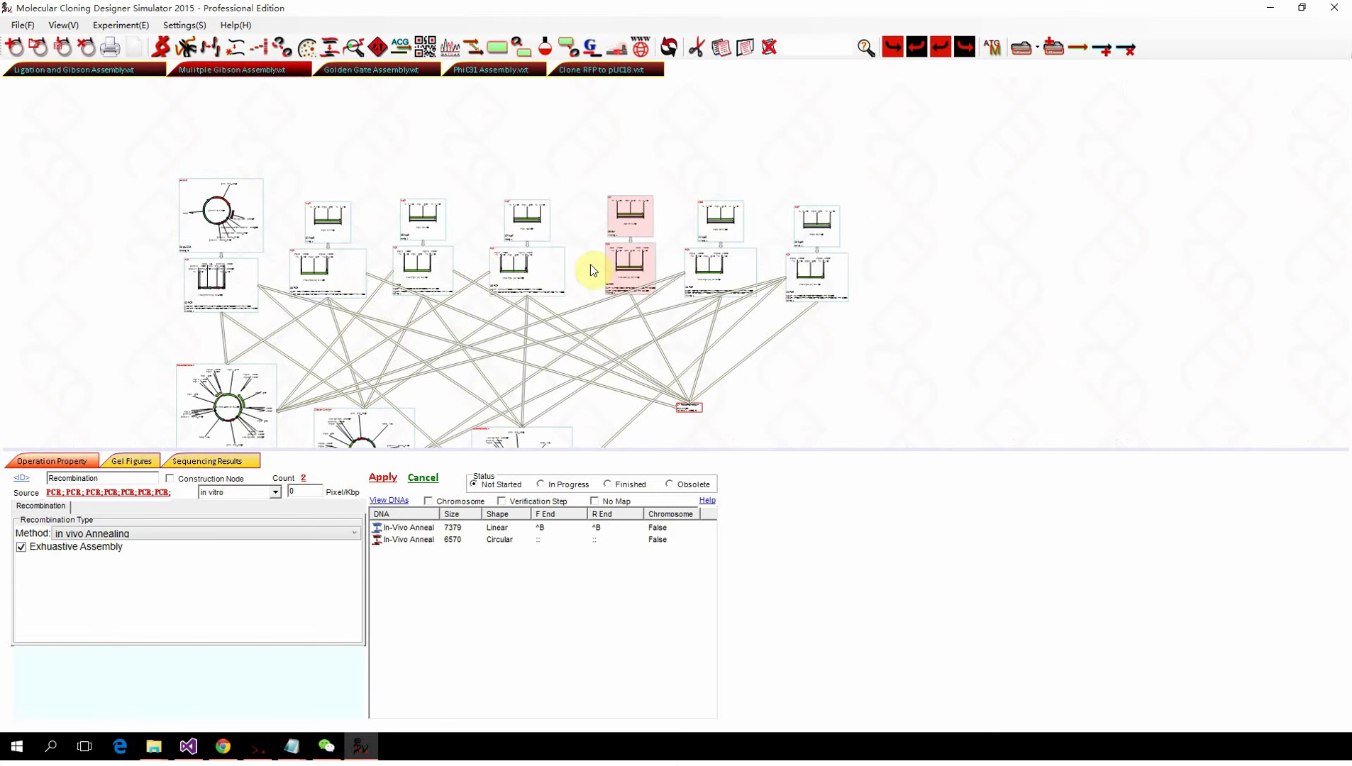
{"action": "scroll", "coordinate": [613, 261], "scroll_direction": "up", "scroll_amount": 3}
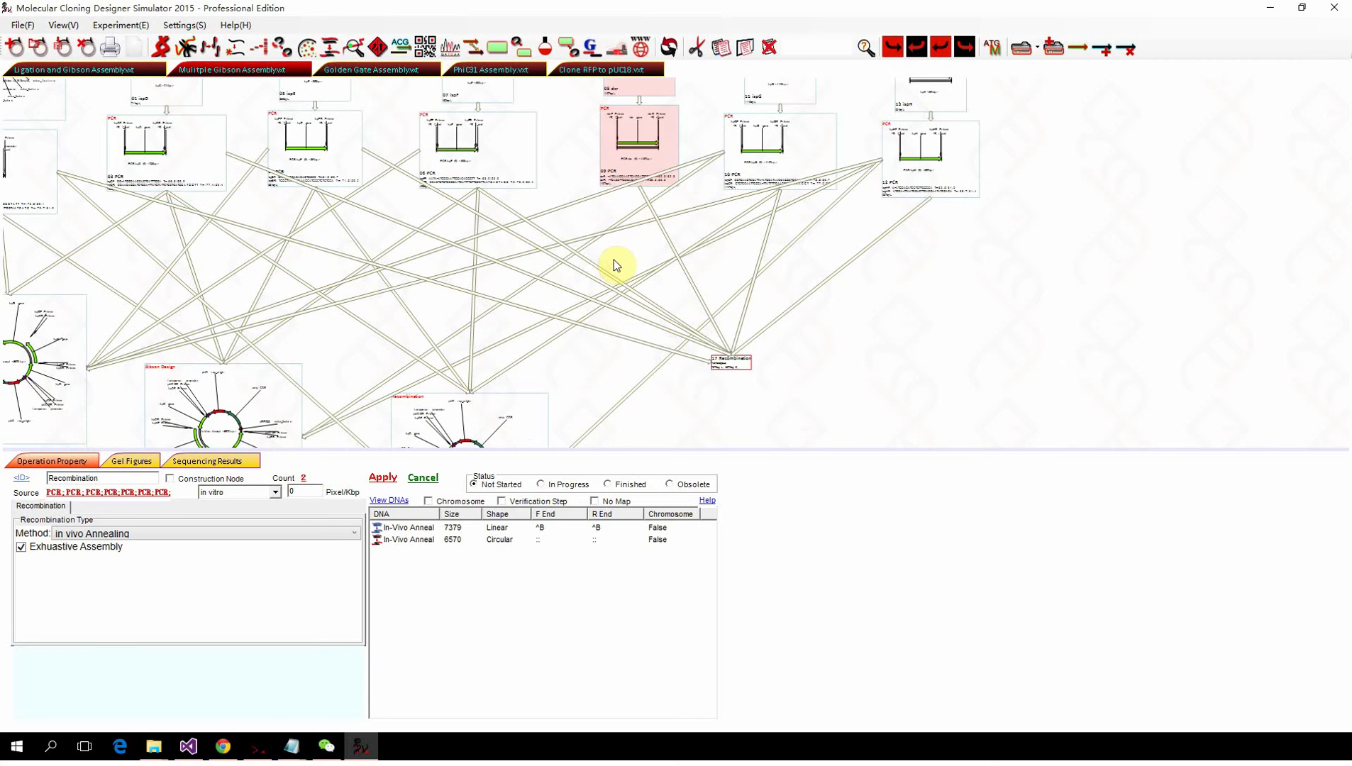
{"action": "scroll", "coordinate": [614, 265], "scroll_direction": "down", "scroll_amount": 3}
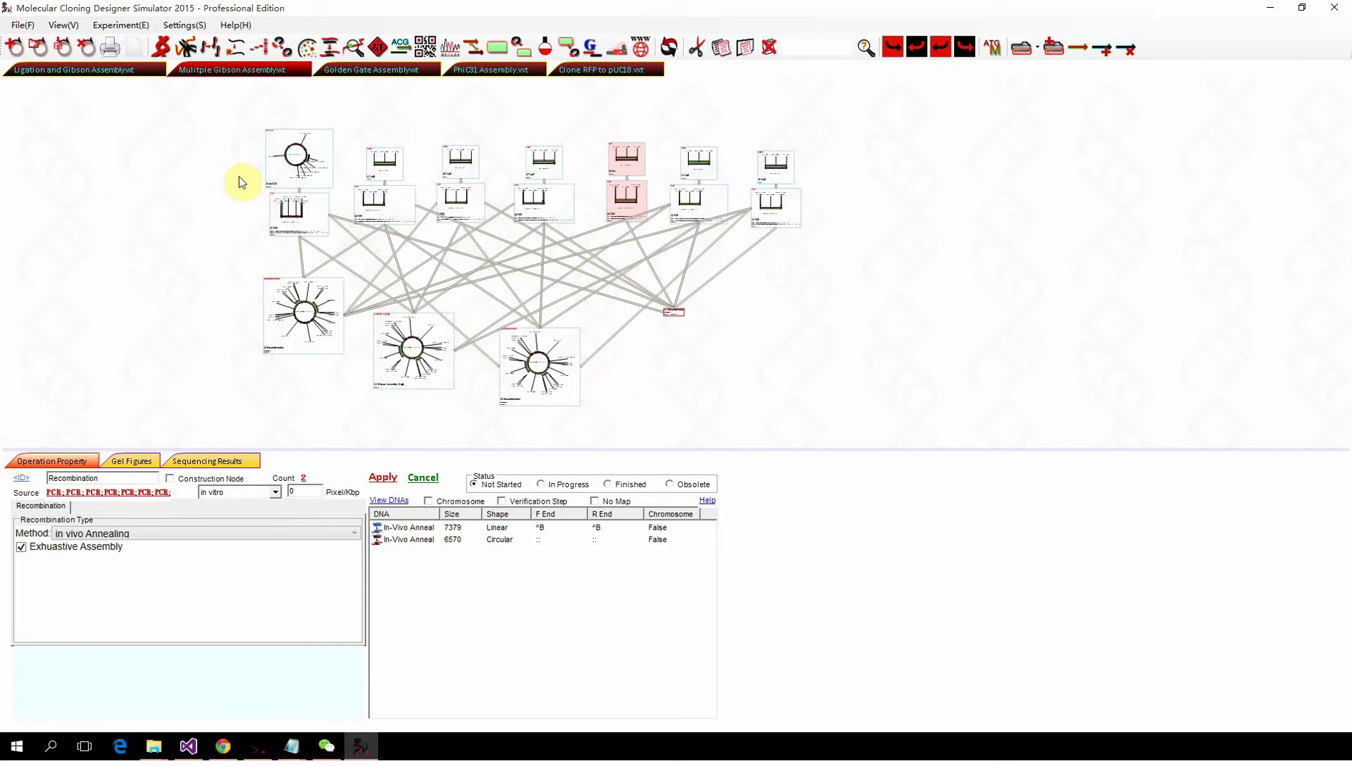
Select the 16 Recombination and the 14 Gibson Assembly Design and compare their plasmid maps within the workflow.
{"action": "left_click", "coordinate": [318, 319]}
{"action": "scroll", "coordinate": [318, 319], "scroll_direction": "up", "scroll_amount": 4}
{"action": "left_click", "coordinate": [521, 352]}
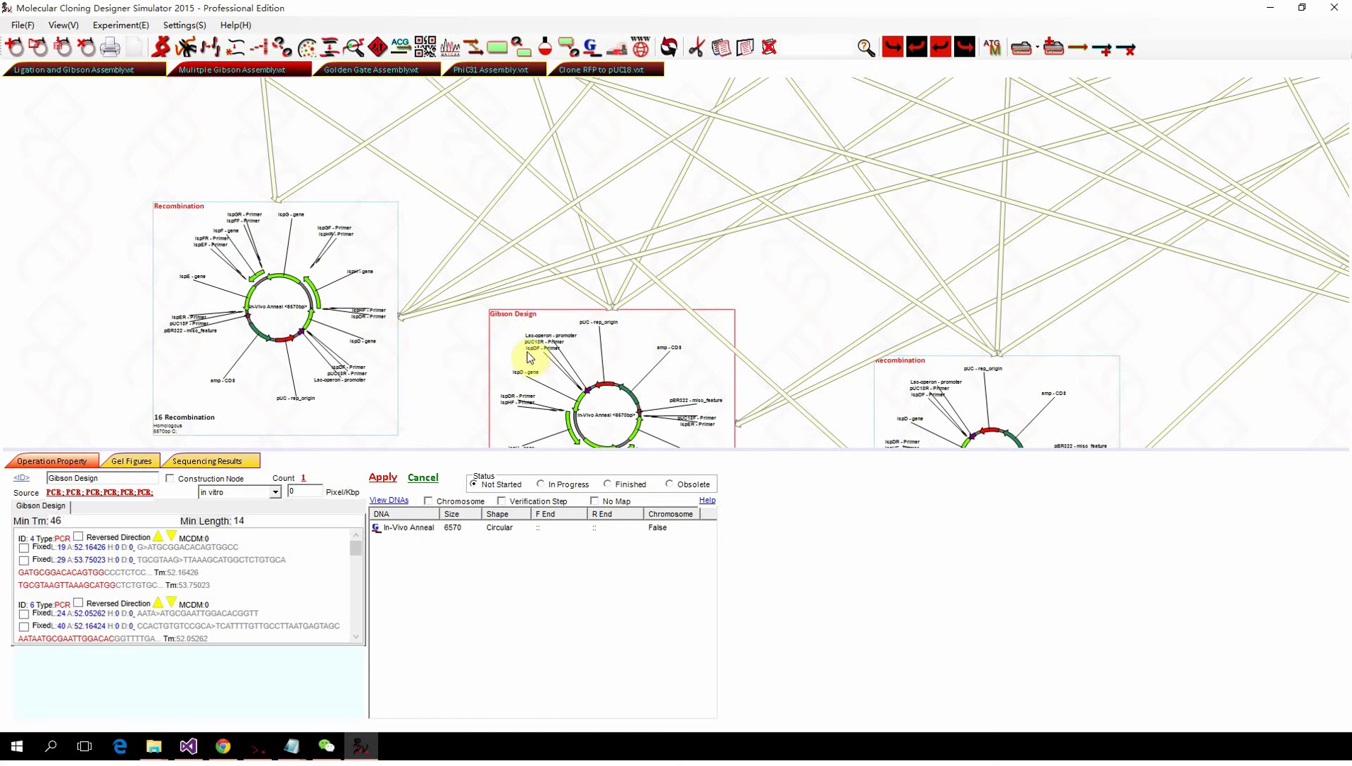
{"action": "scroll", "coordinate": [353, 318], "scroll_direction": "down", "scroll_amount": 4}
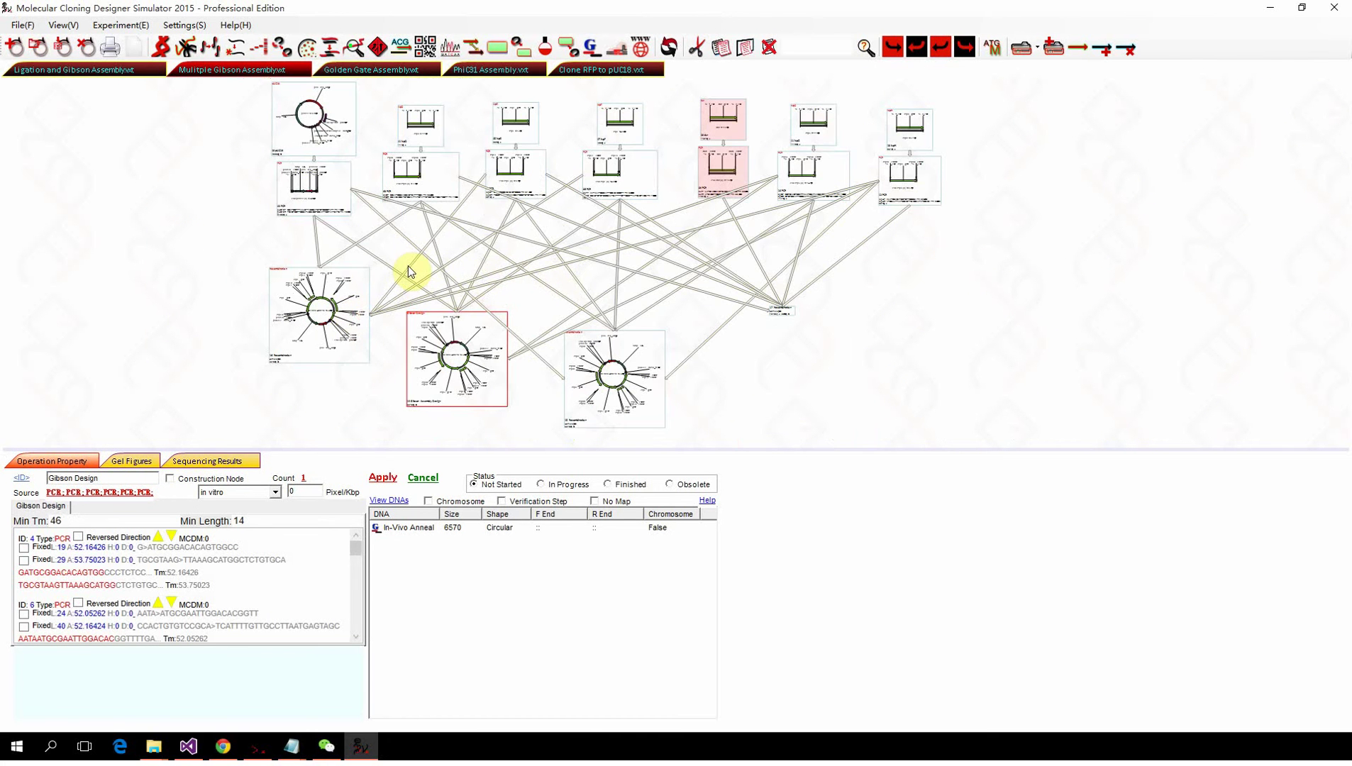
{"action": "scroll", "coordinate": [378, 263], "scroll_direction": "up", "scroll_amount": 3}
{"action": "scroll", "coordinate": [369, 262], "scroll_direction": "down", "scroll_amount": 3}
{"action": "scroll", "coordinate": [463, 329], "scroll_direction": "up", "scroll_amount": 1}
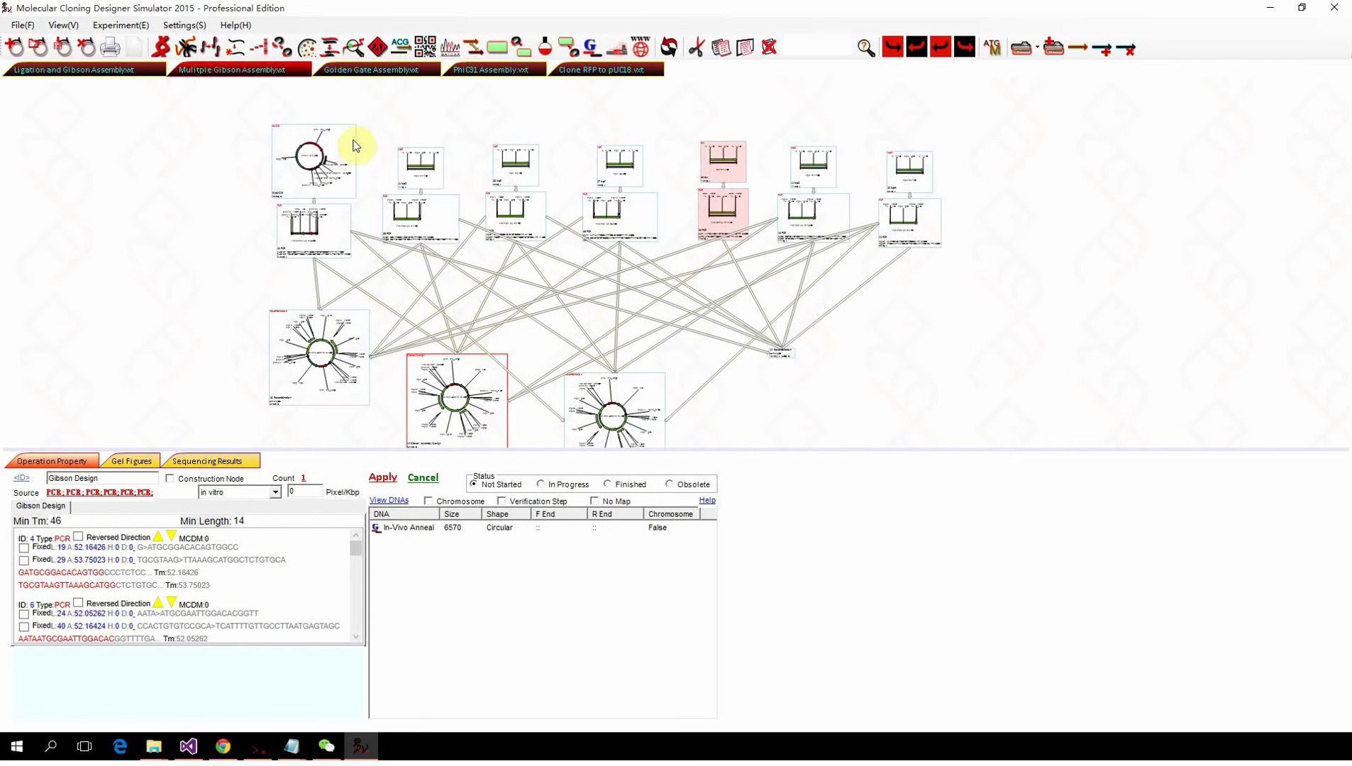
Switch to the Golden Gate Assembly project and examine its workflow from the pUC18 and gene sources down to the ligations.
{"action": "left_click", "coordinate": [369, 70]}
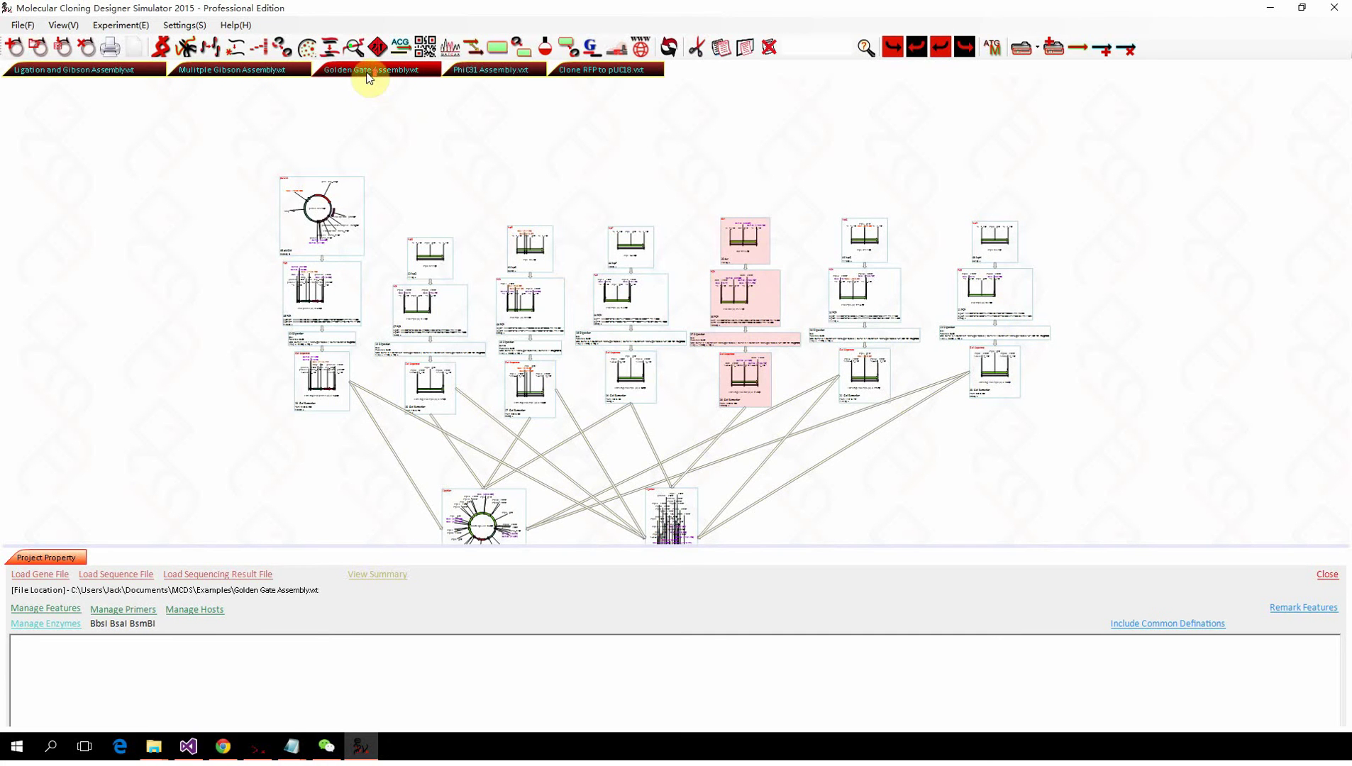
{"action": "scroll", "coordinate": [440, 187], "scroll_direction": "up", "scroll_amount": 5}
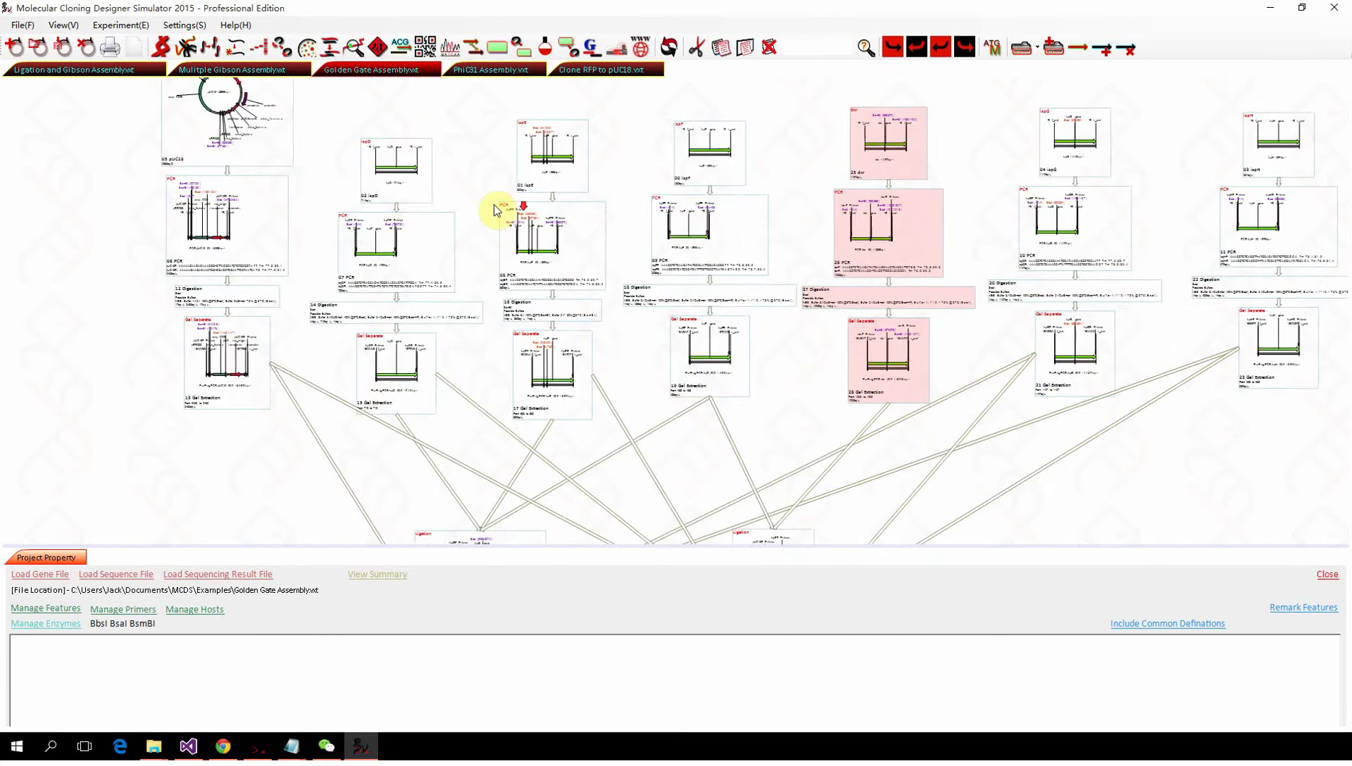
{"action": "scroll", "coordinate": [564, 218], "scroll_direction": "up", "scroll_amount": 2}
{"action": "scroll", "coordinate": [546, 218], "scroll_direction": "up", "scroll_amount": 1}
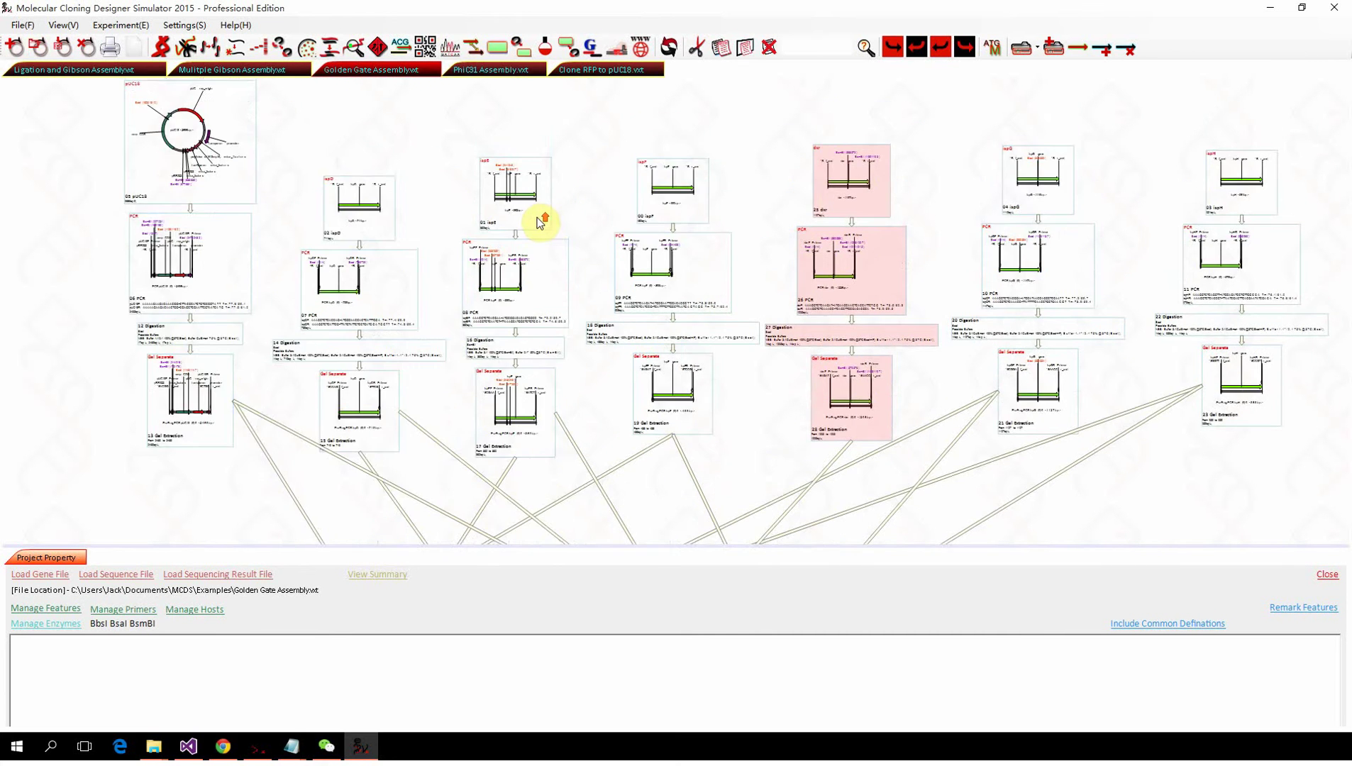
{"action": "scroll", "coordinate": [532, 217], "scroll_direction": "down", "scroll_amount": 5}
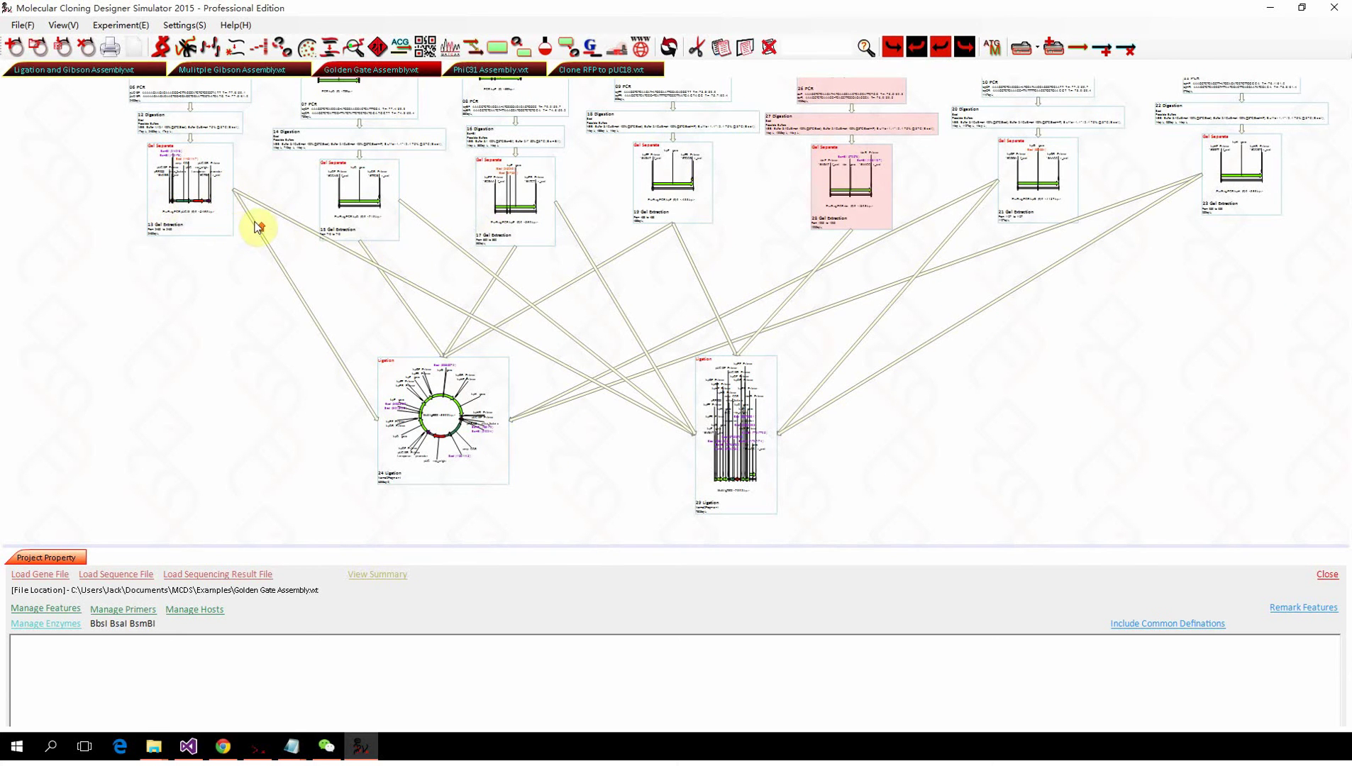
{"action": "scroll", "coordinate": [260, 220], "scroll_direction": "up", "scroll_amount": 7}
{"action": "scroll", "coordinate": [190, 193], "scroll_direction": "up", "scroll_amount": 3}
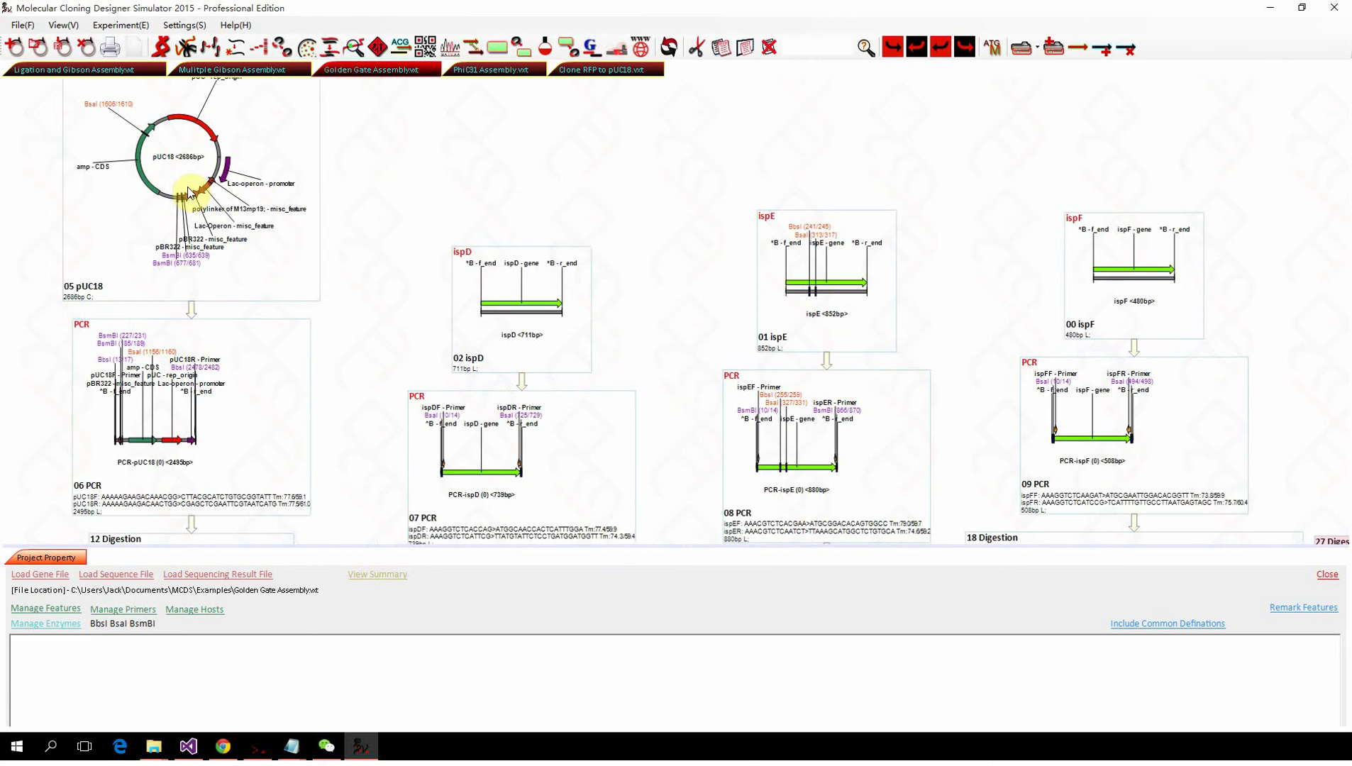
Inspect the ispD, ispE, ispF, ispG and ispH gene sources of the Golden Gate workflow one after another.
{"action": "left_click", "coordinate": [537, 286]}
{"action": "left_click", "coordinate": [827, 283]}
{"action": "left_click", "coordinate": [1104, 269]}
{"action": "scroll", "coordinate": [496, 268], "scroll_direction": "down", "scroll_amount": 3}
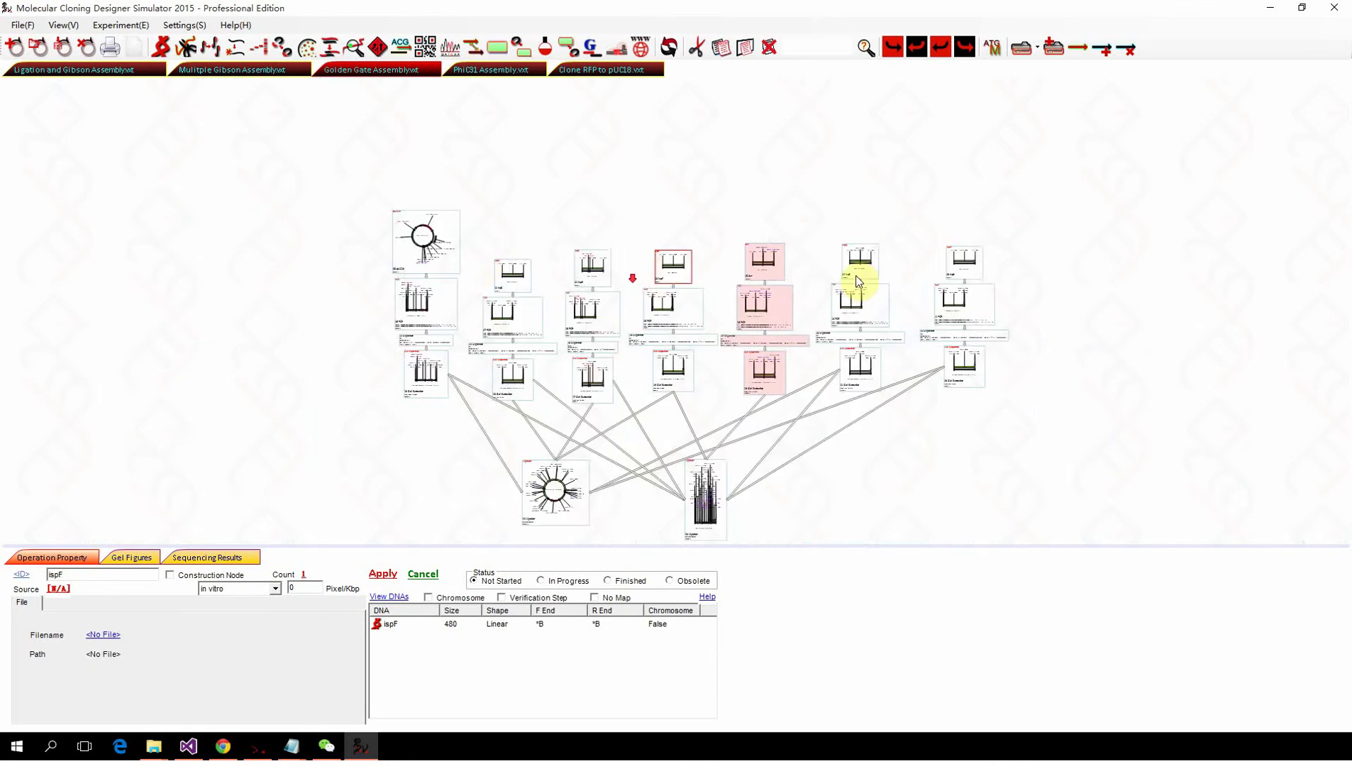
{"action": "scroll", "coordinate": [848, 277], "scroll_direction": "up", "scroll_amount": 3}
{"action": "left_click", "coordinate": [912, 229]}
{"action": "left_click", "coordinate": [1264, 244]}
{"action": "scroll", "coordinate": [1190, 263], "scroll_direction": "down", "scroll_amount": 3}
{"action": "scroll", "coordinate": [1135, 260], "scroll_direction": "down", "scroll_amount": 3}
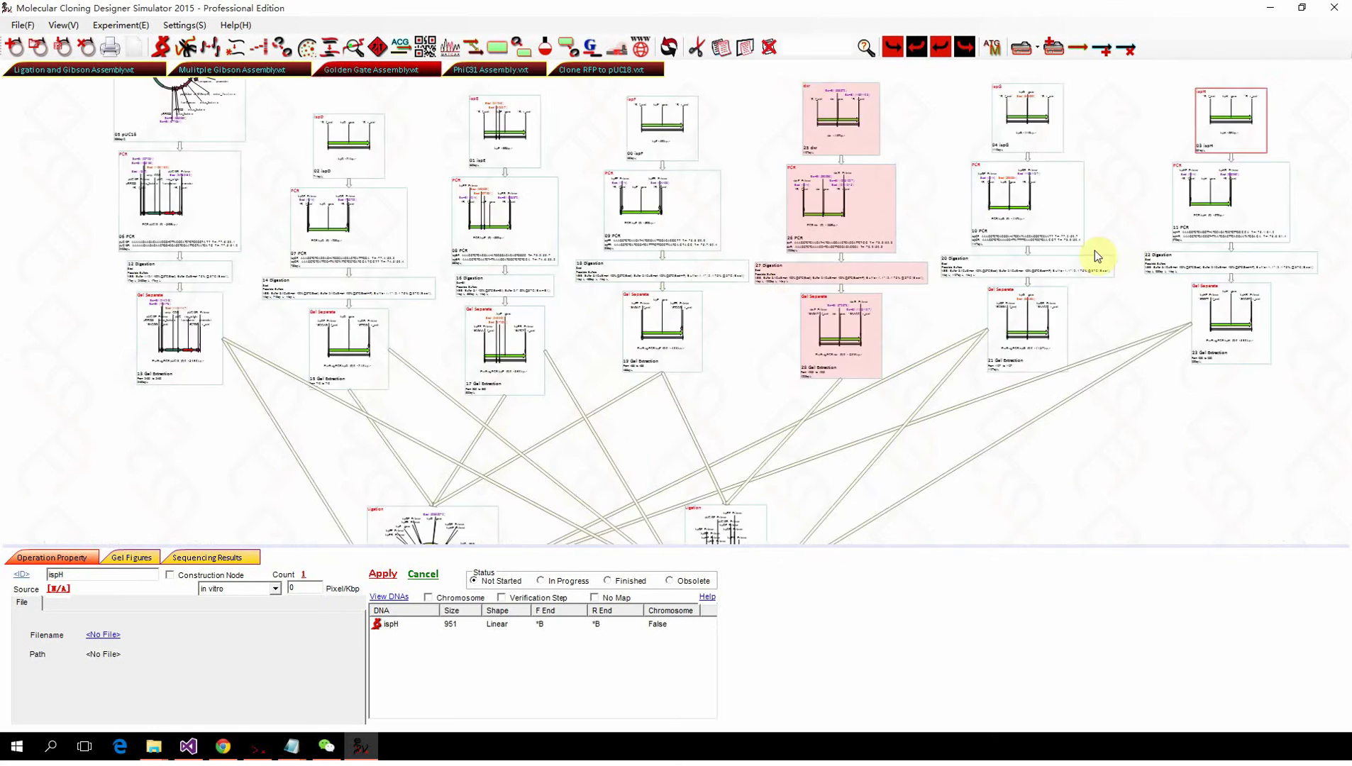
Examine the PCR, digestion and gel extraction stages that lead to the ligations in the Golden Gate workflow.
{"action": "scroll", "coordinate": [1057, 199], "scroll_direction": "down", "scroll_amount": 3}
{"action": "scroll", "coordinate": [1047, 135], "scroll_direction": "up", "scroll_amount": 3}
{"action": "scroll", "coordinate": [1045, 171], "scroll_direction": "down", "scroll_amount": 1}
{"action": "scroll", "coordinate": [523, 188], "scroll_direction": "down", "scroll_amount": 2}
{"action": "scroll", "coordinate": [459, 205], "scroll_direction": "up", "scroll_amount": 2}
{"action": "left_click", "coordinate": [317, 172]}
{"action": "scroll", "coordinate": [429, 201], "scroll_direction": "down", "scroll_amount": 3}
{"action": "scroll", "coordinate": [454, 234], "scroll_direction": "up", "scroll_amount": 3}
{"action": "left_click", "coordinate": [552, 522]}
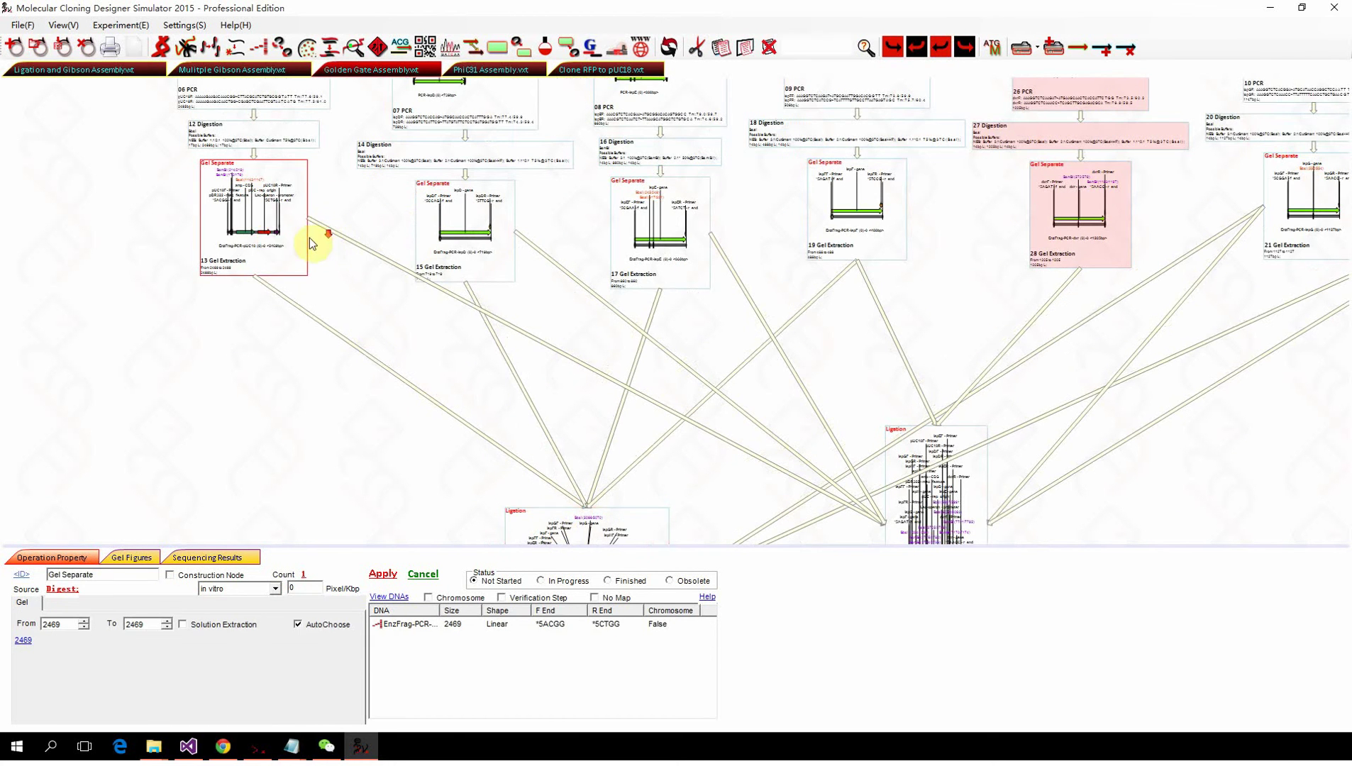
Select the pUC18, ispD, ispE, ispF, ispG and ispH gel extractions, add a Ligation of them and move it beside the existing circular Ligation.
{"action": "left_click", "coordinate": [277, 236]}
{"action": "scroll", "coordinate": [305, 239], "scroll_direction": "down", "scroll_amount": 2}
{"action": "left_click", "coordinate": [399, 243], "text": "ctrl"}
{"action": "left_click", "coordinate": [497, 238], "text": "ctrl"}
{"action": "left_click", "coordinate": [570, 247], "text": "ctrl"}
{"action": "left_click", "coordinate": [820, 217], "text": "ctrl"}
{"action": "left_click", "coordinate": [942, 214], "text": "ctrl"}
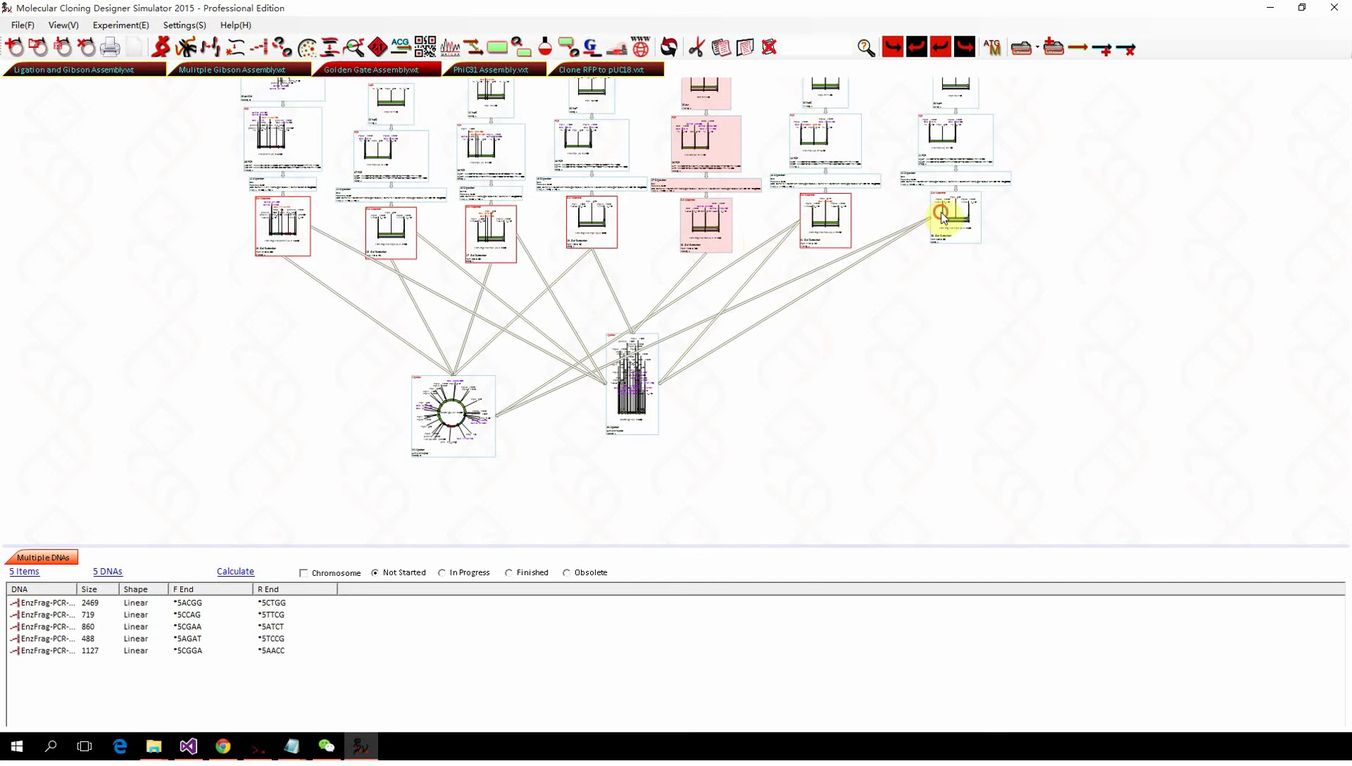
{"action": "left_click", "coordinate": [210, 47]}
{"action": "left_click_drag", "start_coordinate": [634, 356], "coordinate": [342, 392]}
Apply the new Ligation with the Multiple fragment ligation method and inspect the resulting plasmid map.
{"action": "scroll", "coordinate": [337, 423], "scroll_direction": "up", "scroll_amount": 5}
{"action": "scroll", "coordinate": [341, 428], "scroll_direction": "up", "scroll_amount": 3}
{"action": "scroll", "coordinate": [378, 438], "scroll_direction": "down", "scroll_amount": 1}
{"action": "scroll", "coordinate": [379, 437], "scroll_direction": "up", "scroll_amount": 2}
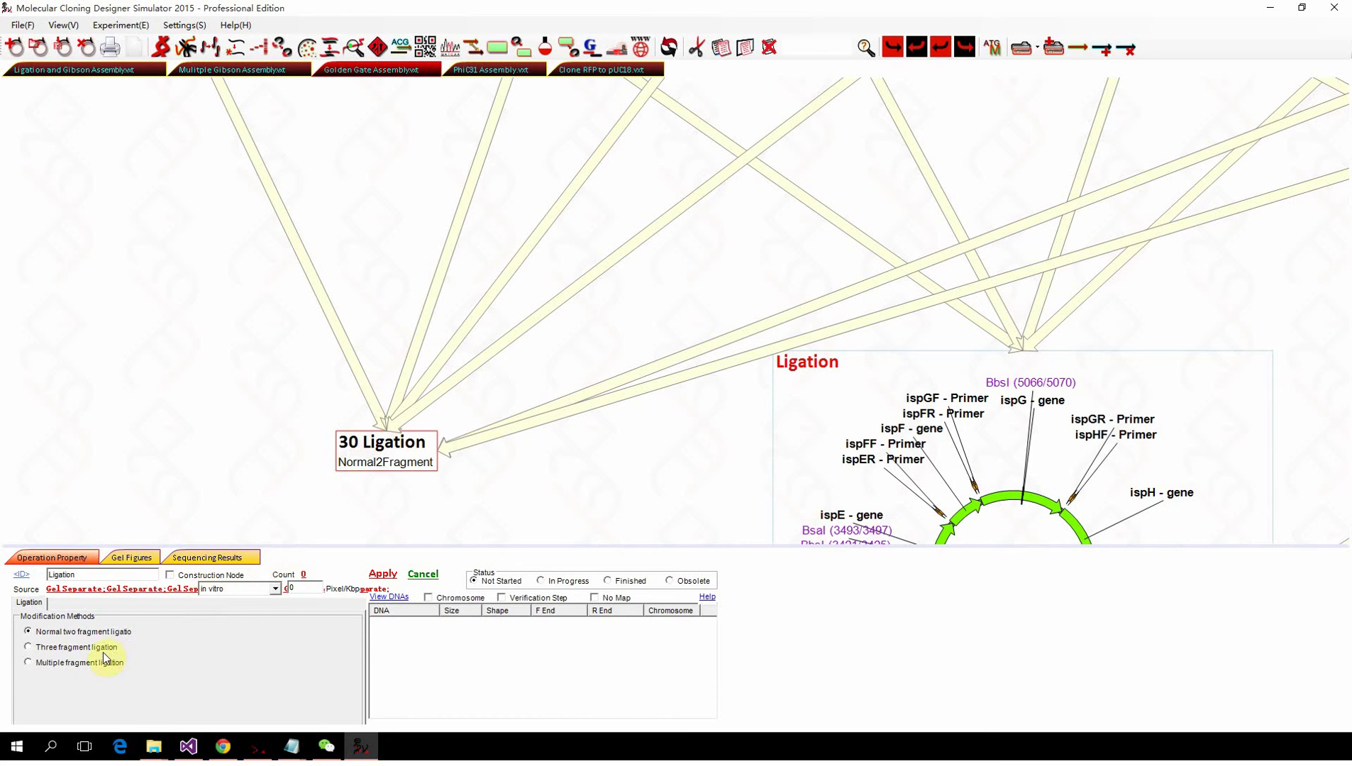
{"action": "mouse_move", "coordinate": [96, 666]}
{"action": "left_click", "coordinate": [383, 574]}
{"action": "scroll", "coordinate": [408, 497], "scroll_direction": "down", "scroll_amount": 3}
{"action": "left_click_drag", "start_coordinate": [405, 397], "coordinate": [402, 301]}
{"action": "scroll", "coordinate": [399, 300], "scroll_direction": "up", "scroll_amount": 3}
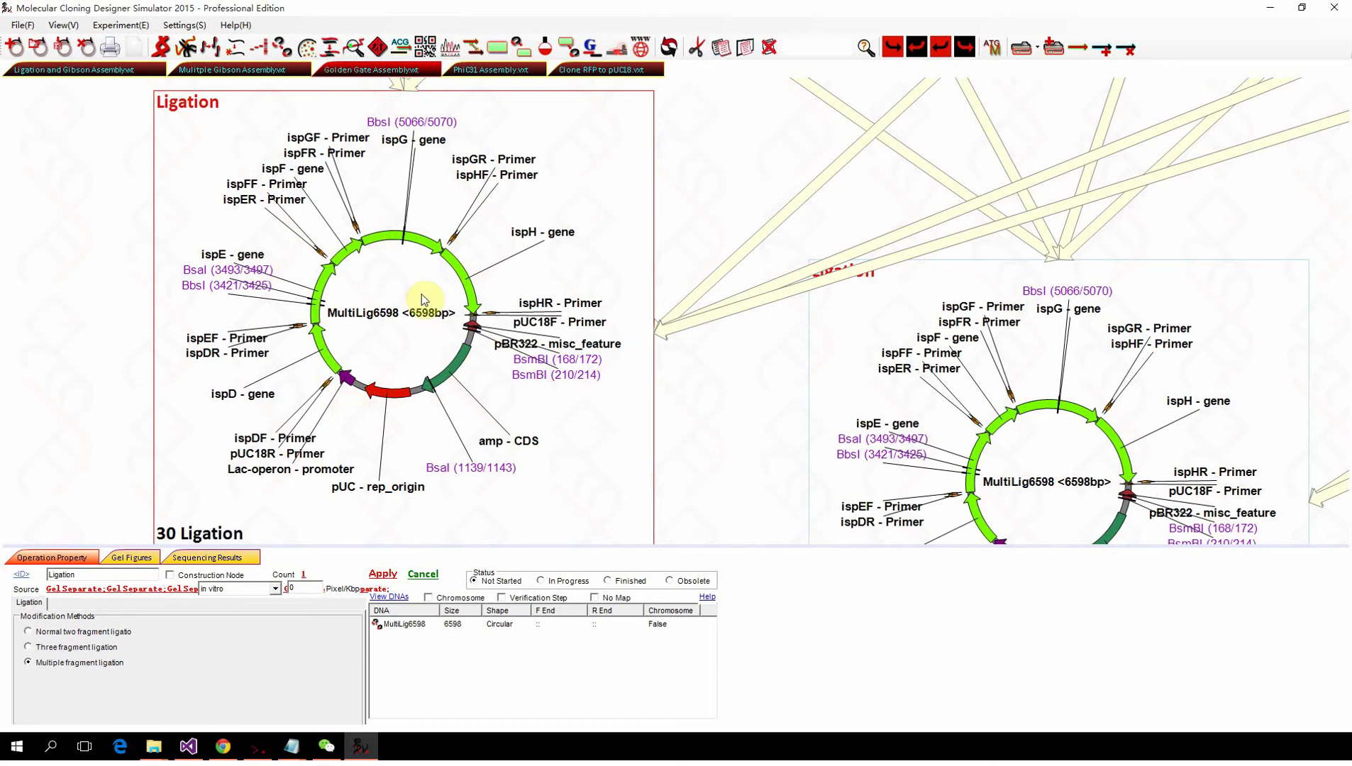
Select the existing circular Ligation beside the new one, and examine the dxr 28 Gel Extraction and its neighbouring fragments.
{"action": "scroll", "coordinate": [220, 411], "scroll_direction": "down", "scroll_amount": 5}
{"action": "left_click", "coordinate": [492, 426]}
{"action": "scroll", "coordinate": [492, 426], "scroll_direction": "down", "scroll_amount": 4}
{"action": "scroll", "coordinate": [553, 298], "scroll_direction": "up", "scroll_amount": 3}
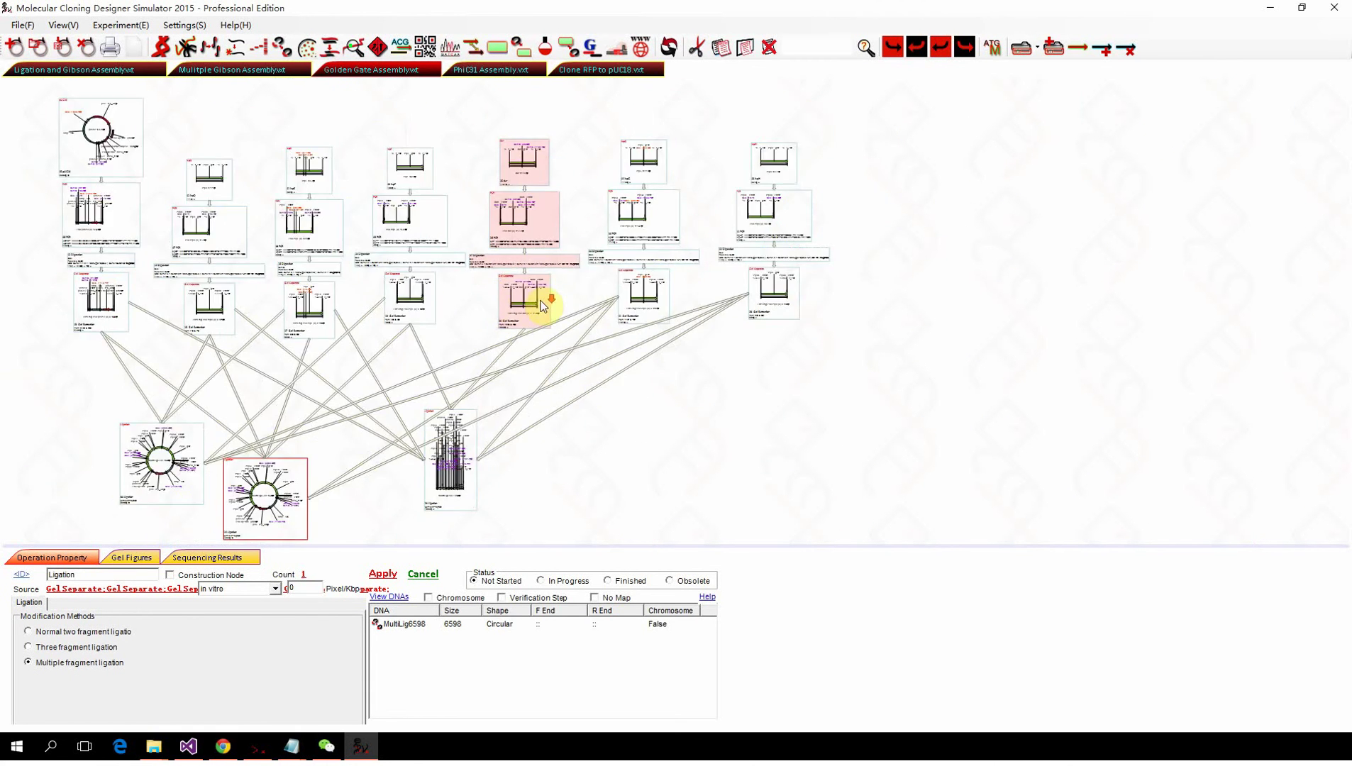
{"action": "scroll", "coordinate": [487, 305], "scroll_direction": "up", "scroll_amount": 3}
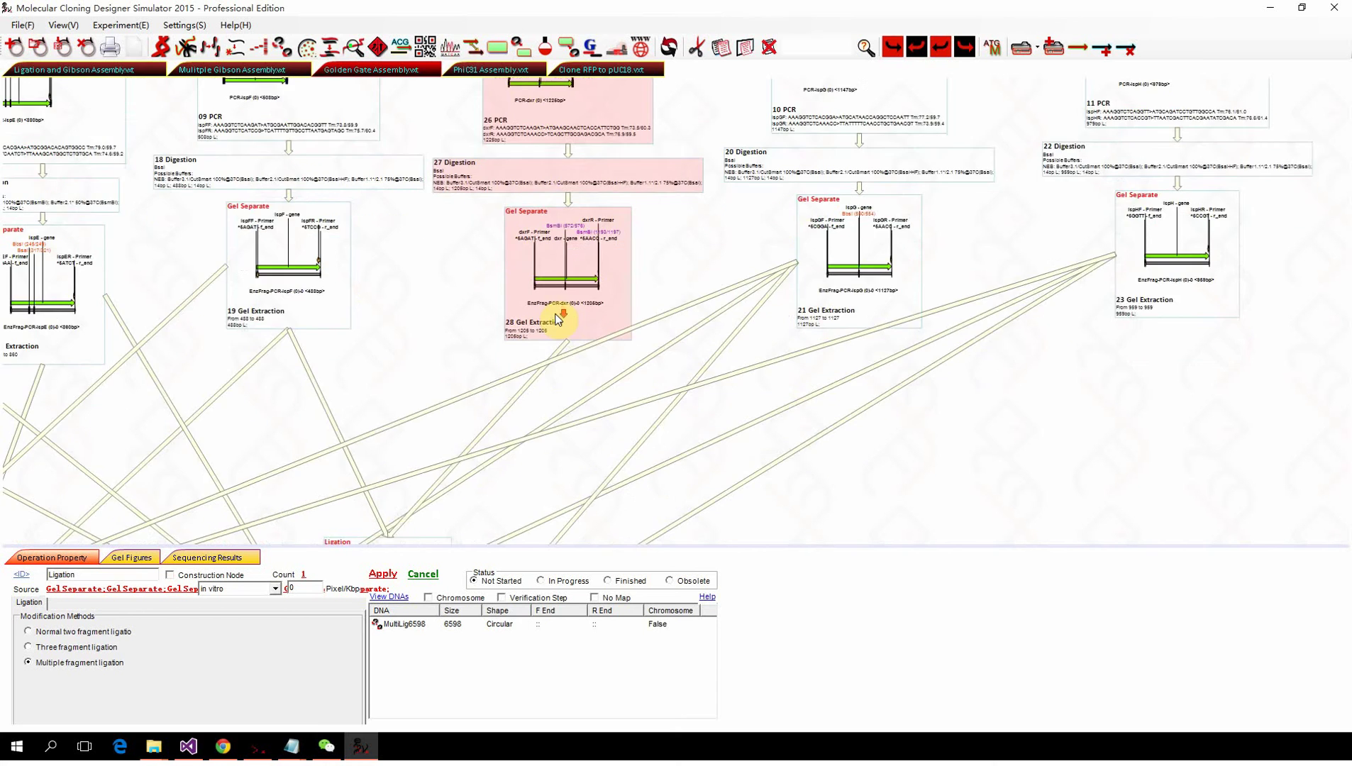
Select the existing linear Ligation that includes the dxr fragment, and move it lower beneath the gel extractions.
{"action": "scroll", "coordinate": [554, 298], "scroll_direction": "up", "scroll_amount": 1}
{"action": "scroll", "coordinate": [549, 277], "scroll_direction": "down", "scroll_amount": 3}
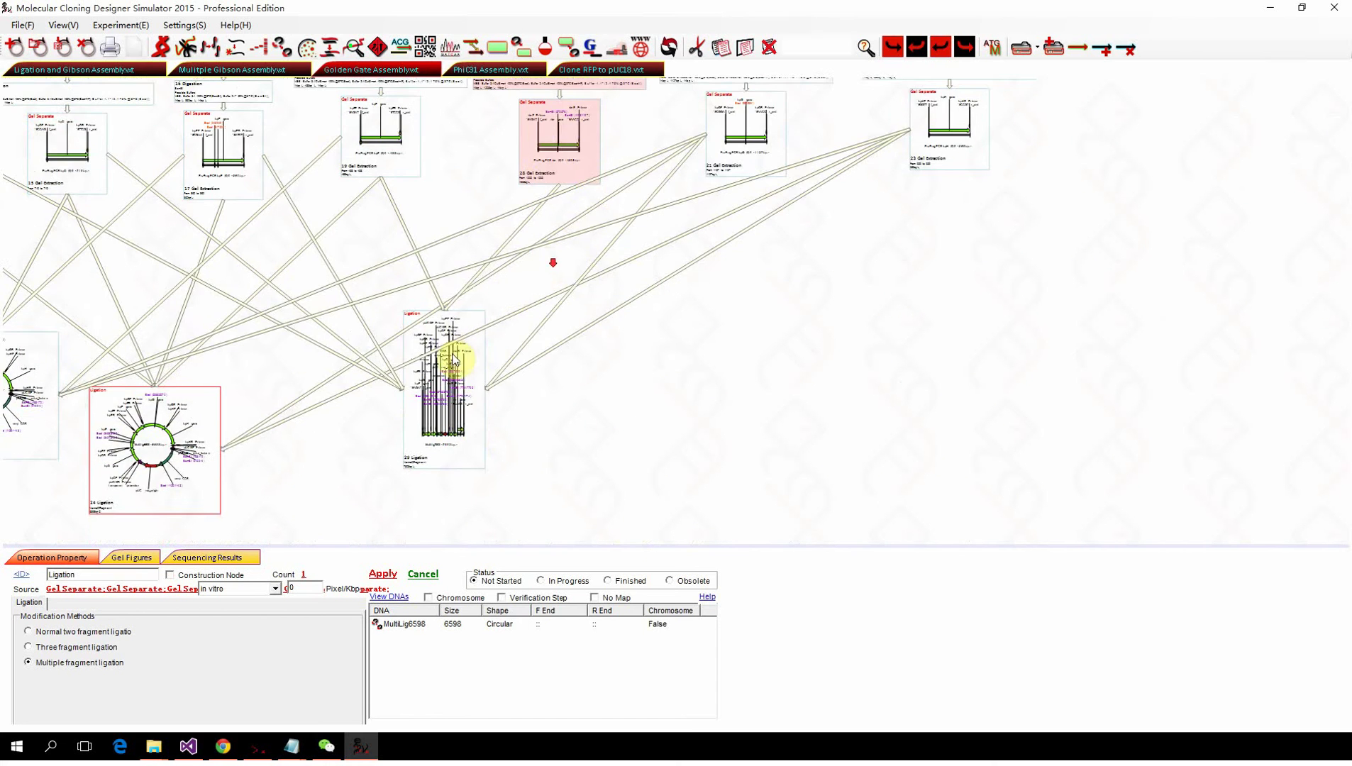
{"action": "scroll", "coordinate": [453, 356], "scroll_direction": "up", "scroll_amount": 2}
{"action": "scroll", "coordinate": [458, 356], "scroll_direction": "down", "scroll_amount": 4}
{"action": "left_click_drag", "start_coordinate": [439, 369], "coordinate": [405, 436]}
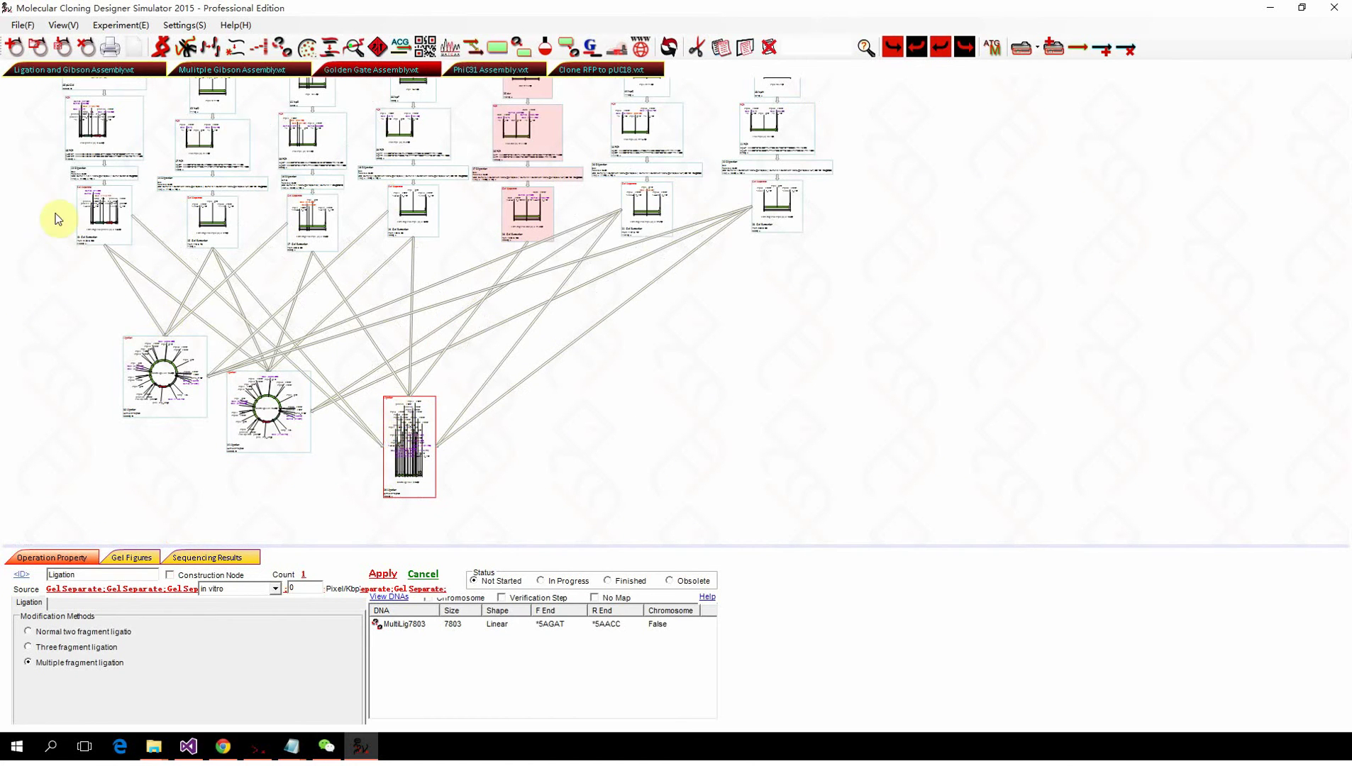
Select all seven gel extractions, including dxr, and add a Ligation of them beneath the row.
{"action": "left_click_drag", "start_coordinate": [55, 203], "coordinate": [842, 281]}
{"action": "scroll", "coordinate": [537, 220], "scroll_direction": "up", "scroll_amount": 4}
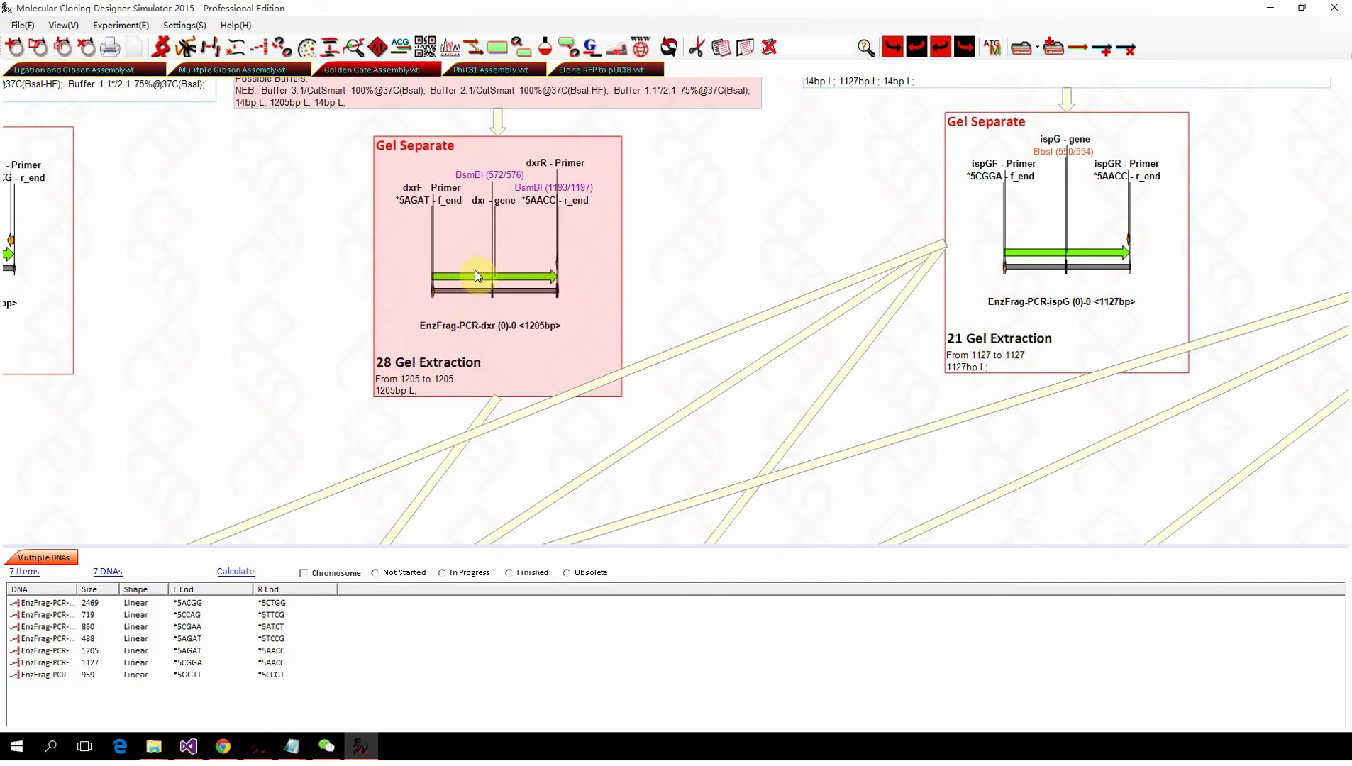
{"action": "scroll", "coordinate": [475, 271], "scroll_direction": "down", "scroll_amount": 5}
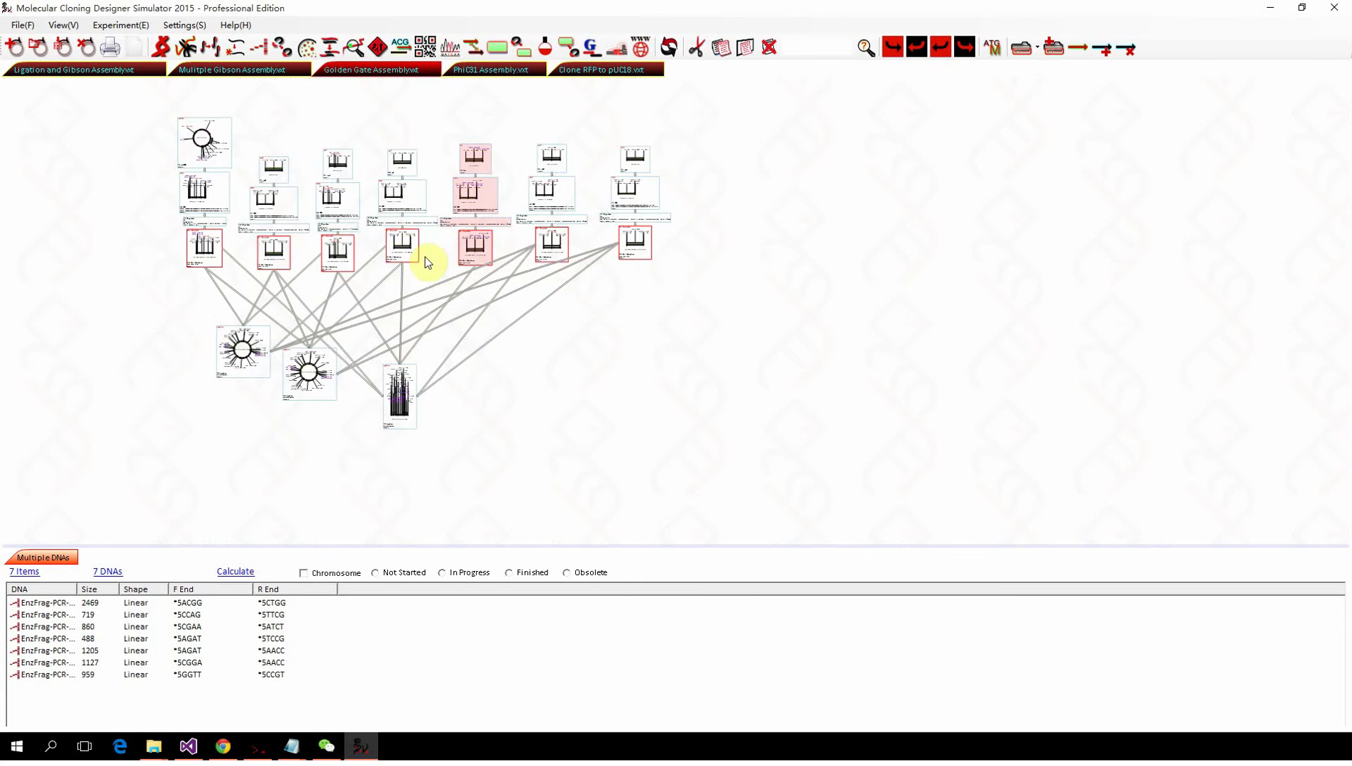
{"action": "scroll", "coordinate": [409, 250], "scroll_direction": "up", "scroll_amount": 4}
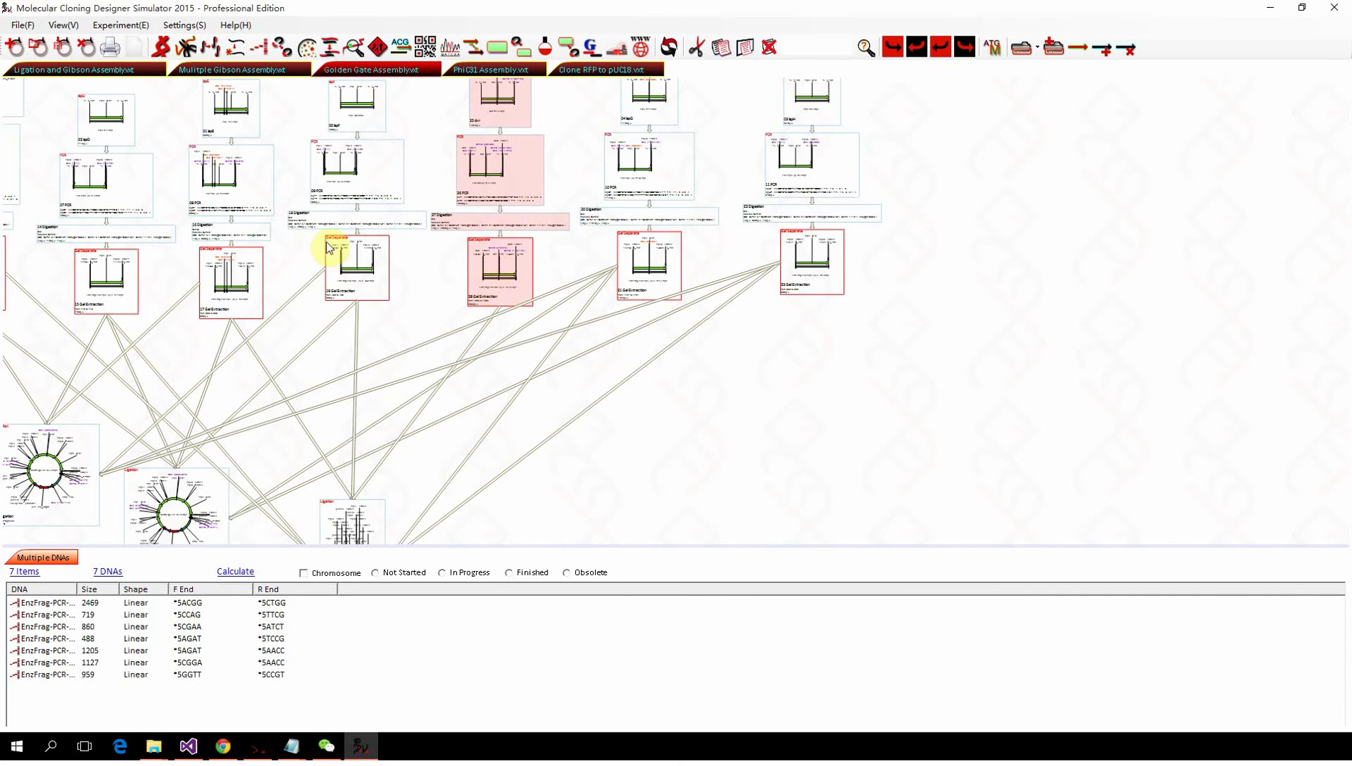
{"action": "scroll", "coordinate": [401, 235], "scroll_direction": "down", "scroll_amount": 4}
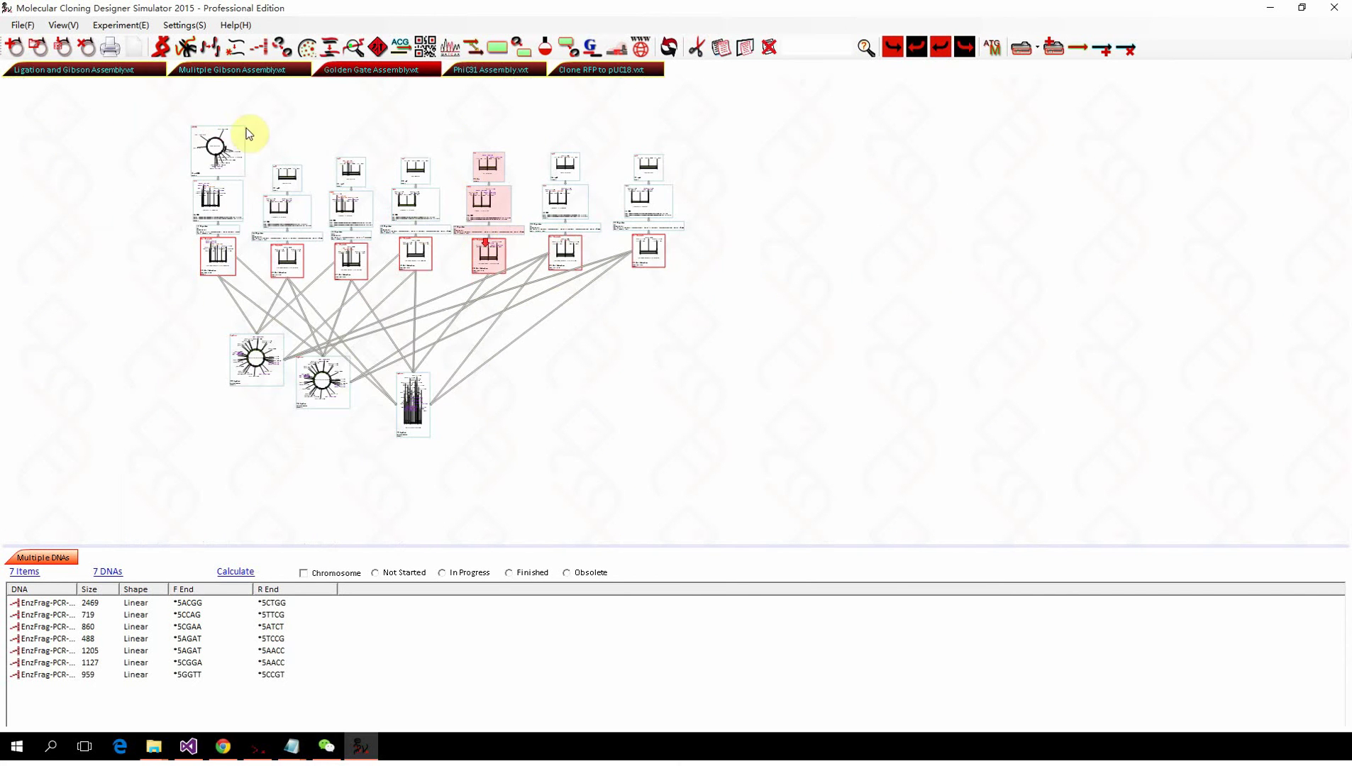
{"action": "left_click", "coordinate": [289, 48]}
{"action": "left_click", "coordinate": [452, 311]}
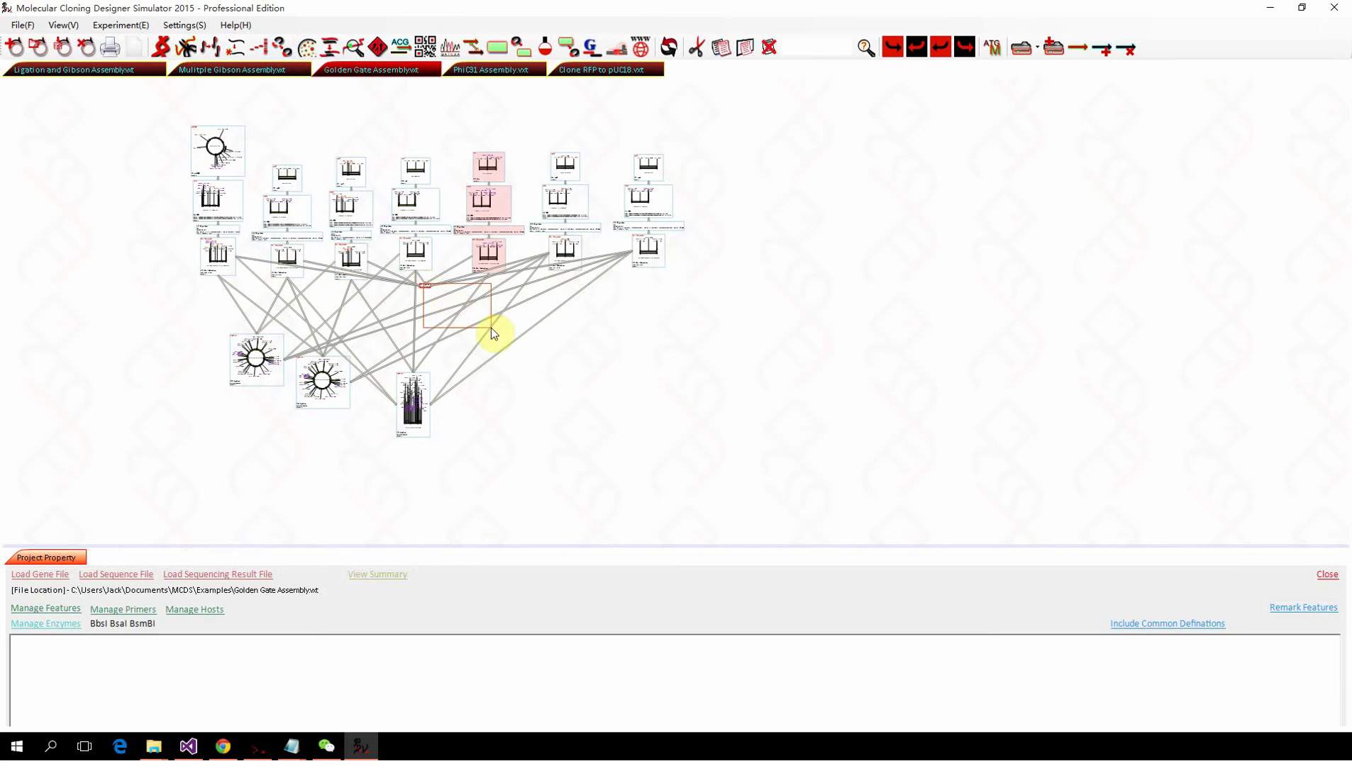
{"action": "left_click", "coordinate": [423, 284]}
Apply the new Ligation with the Multiple fragment ligation method and inspect the resulting linear map.
{"action": "scroll", "coordinate": [474, 313], "scroll_direction": "up", "scroll_amount": 5}
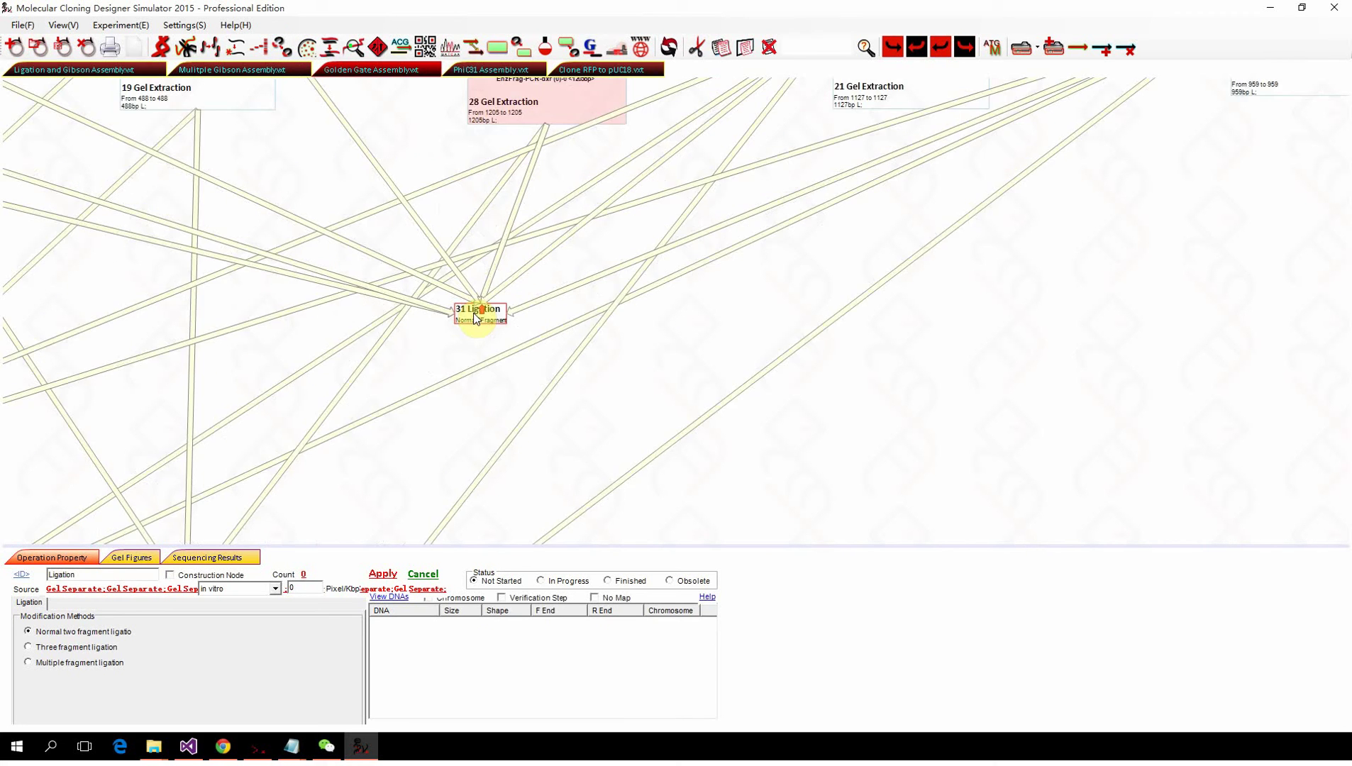
{"action": "left_click", "coordinate": [90, 662]}
{"action": "left_click", "coordinate": [381, 578]}
{"action": "scroll", "coordinate": [476, 437], "scroll_direction": "down", "scroll_amount": 5}
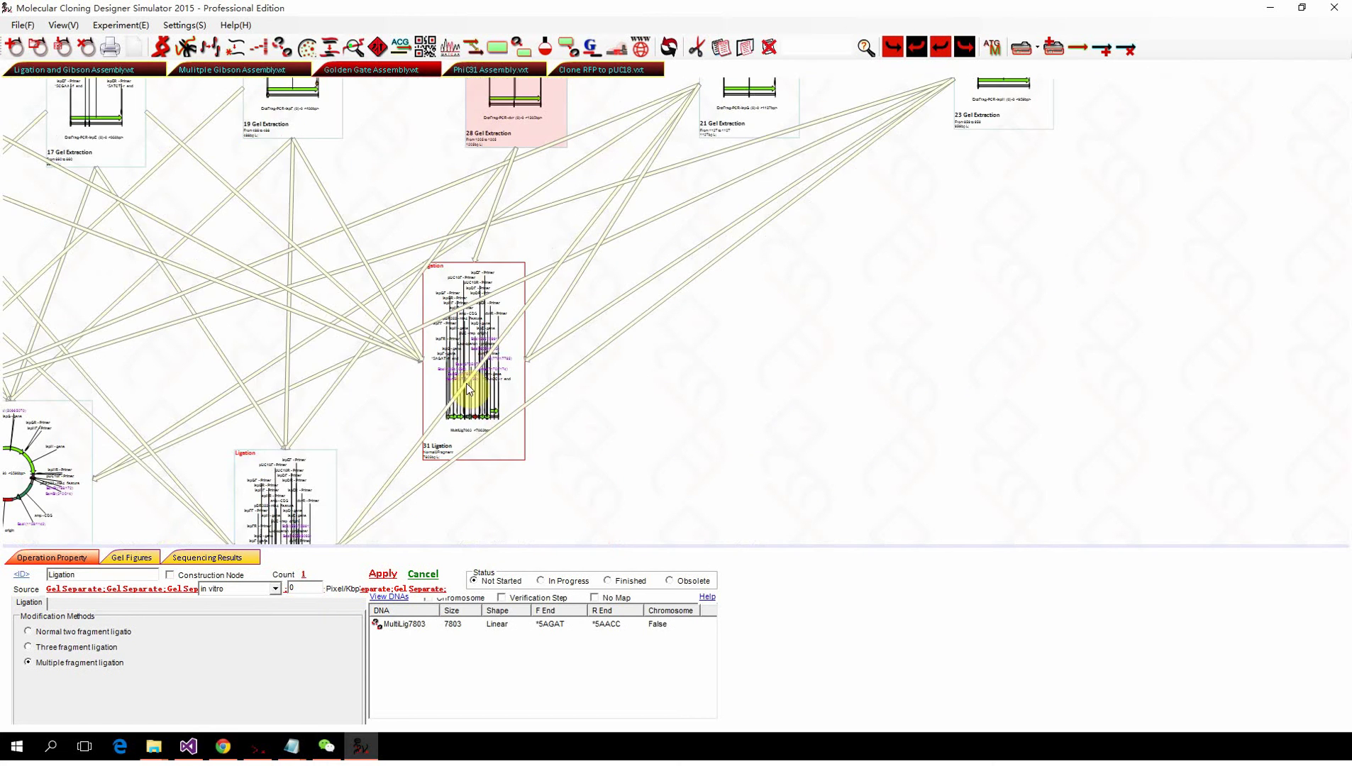
{"action": "scroll", "coordinate": [605, 413], "scroll_direction": "up", "scroll_amount": 2}
{"action": "scroll", "coordinate": [605, 413], "scroll_direction": "down", "scroll_amount": 2}
{"action": "scroll", "coordinate": [633, 340], "scroll_direction": "up", "scroll_amount": 3}
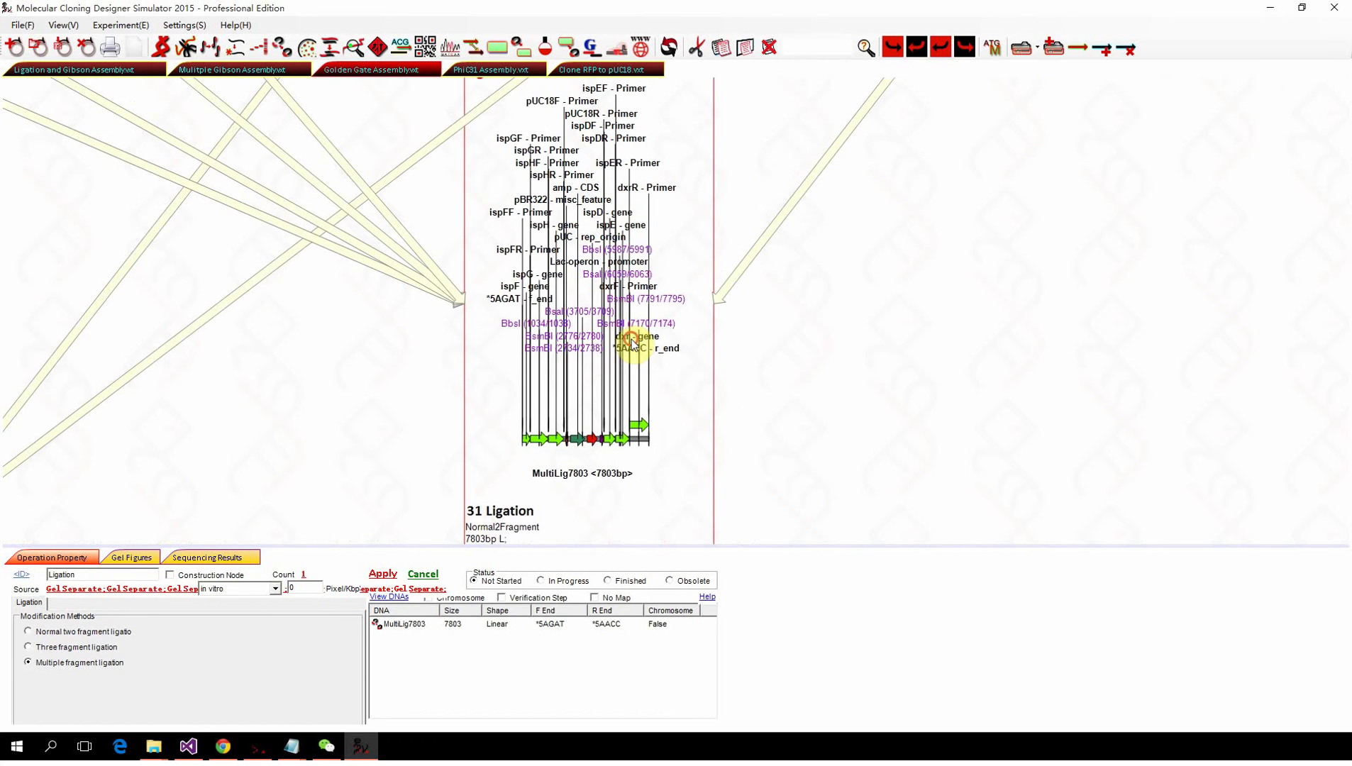
Set the new Ligation's map scale to 100 Pixel/Kbp and move it beside the other linear Ligation.
{"action": "double_click", "coordinate": [315, 589]}
{"action": "type", "text": "100"}
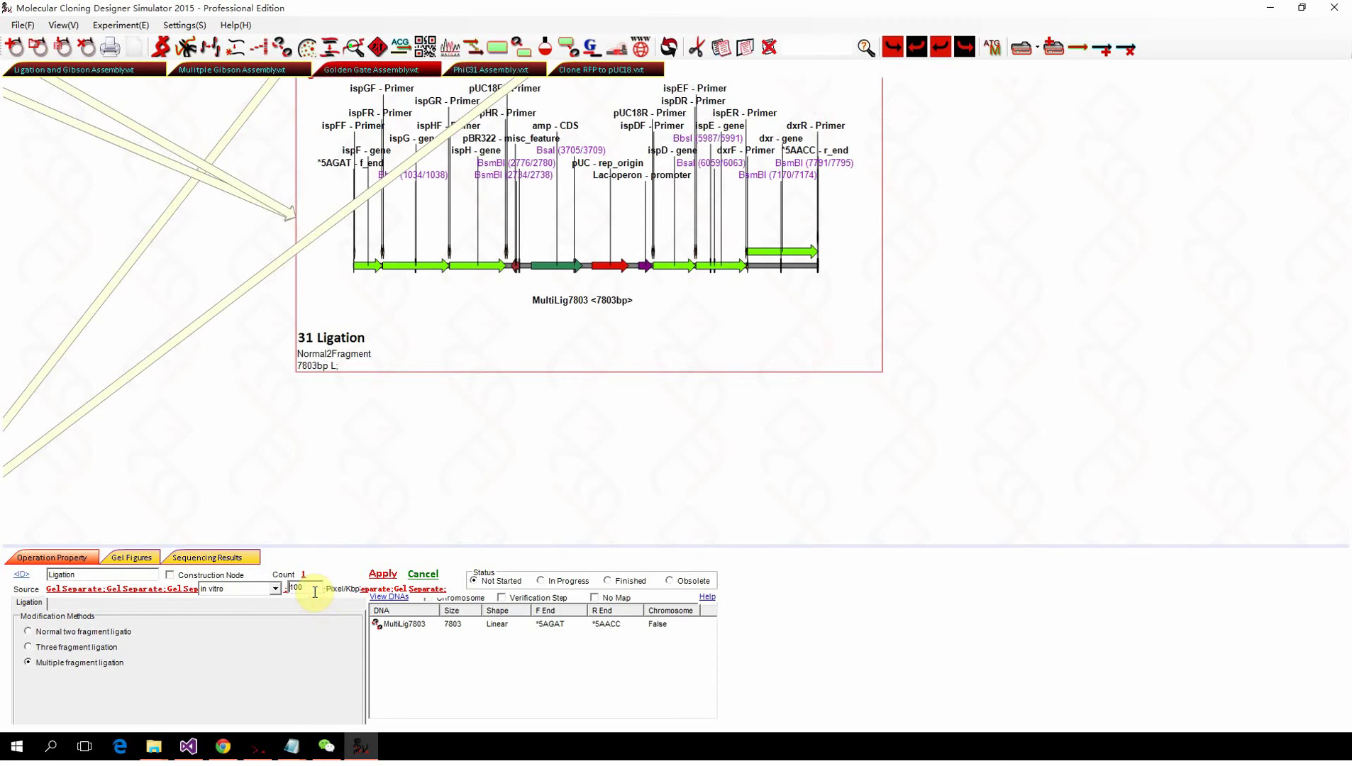
{"action": "scroll", "coordinate": [516, 325], "scroll_direction": "down", "scroll_amount": 5}
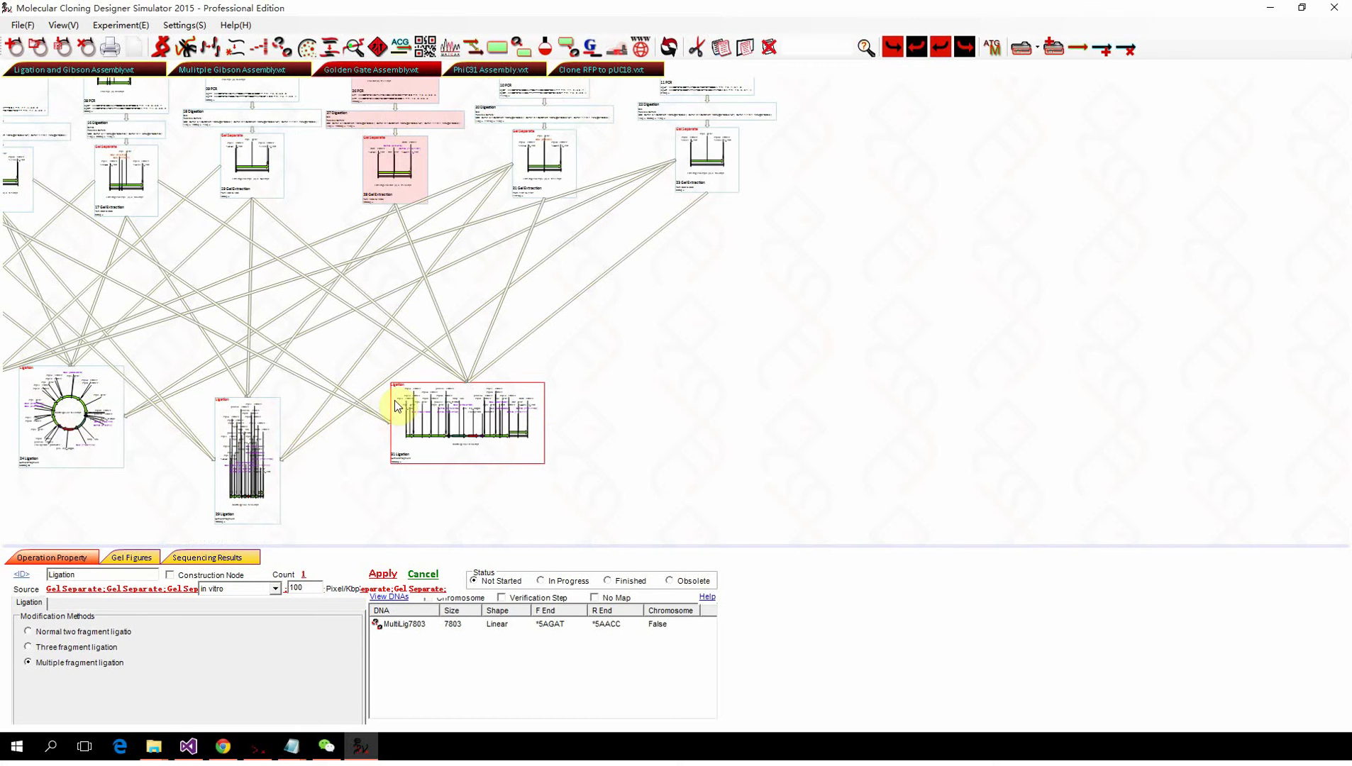
{"action": "scroll", "coordinate": [411, 394], "scroll_direction": "up", "scroll_amount": 3}
{"action": "scroll", "coordinate": [421, 395], "scroll_direction": "down", "scroll_amount": 2}
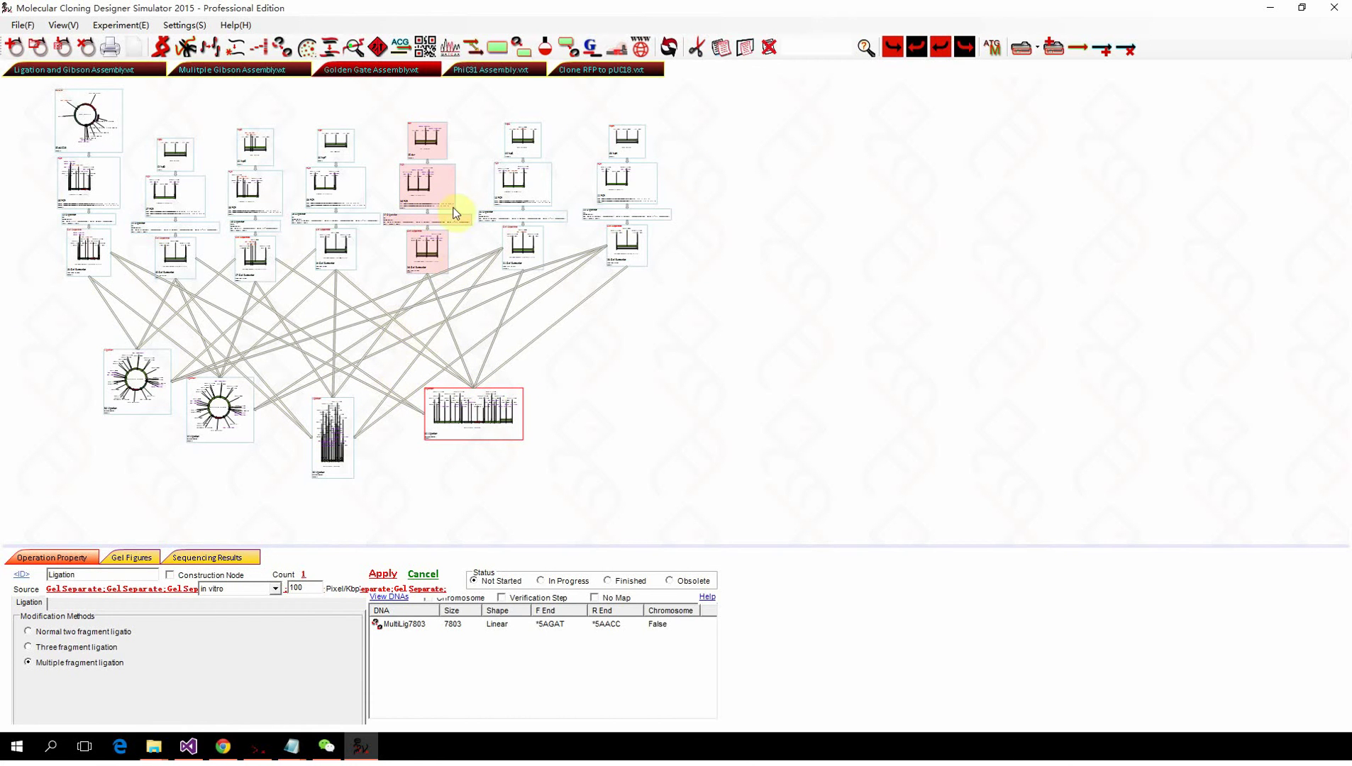
Revisit the Multiple Gibson Assembly and Golden Gate Assembly projects, and switch to the PhiC31 Assembly project.
{"action": "left_click", "coordinate": [238, 71]}
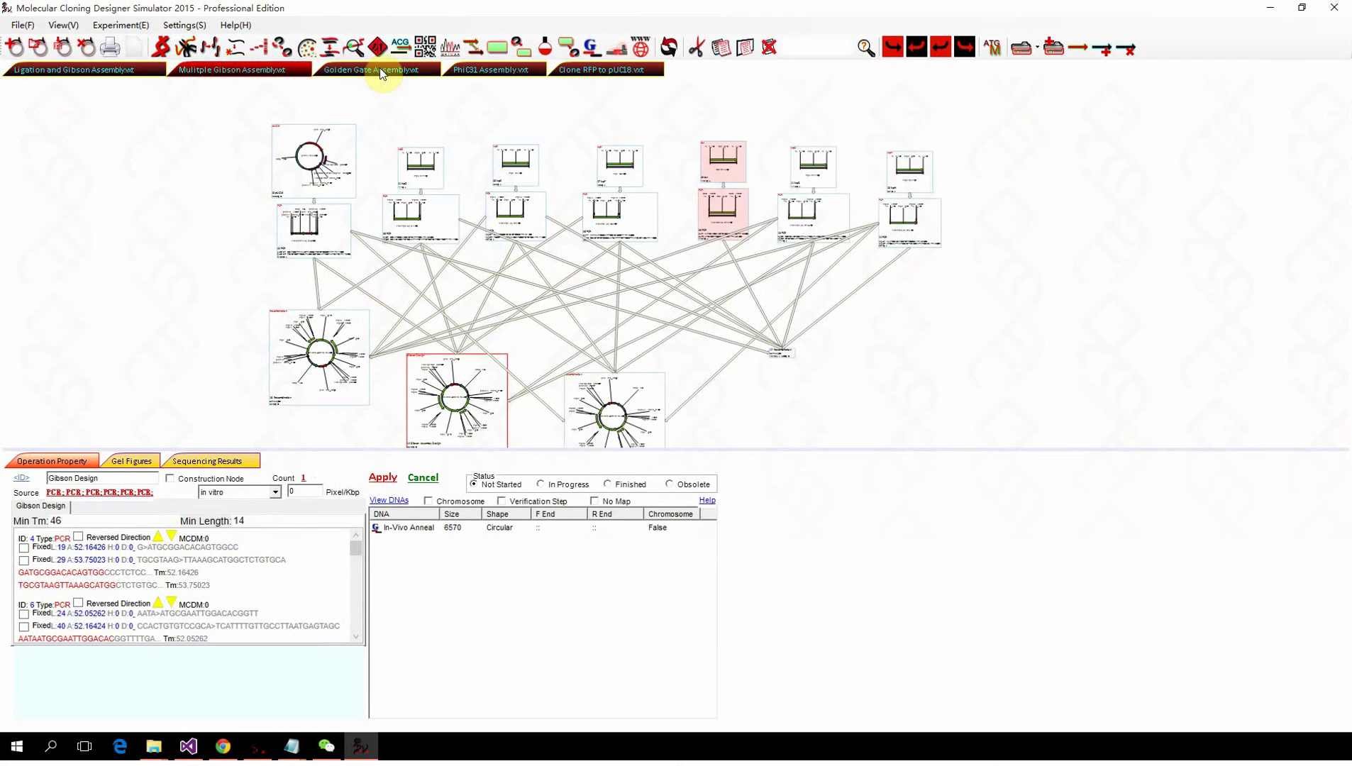
{"action": "left_click", "coordinate": [380, 69]}
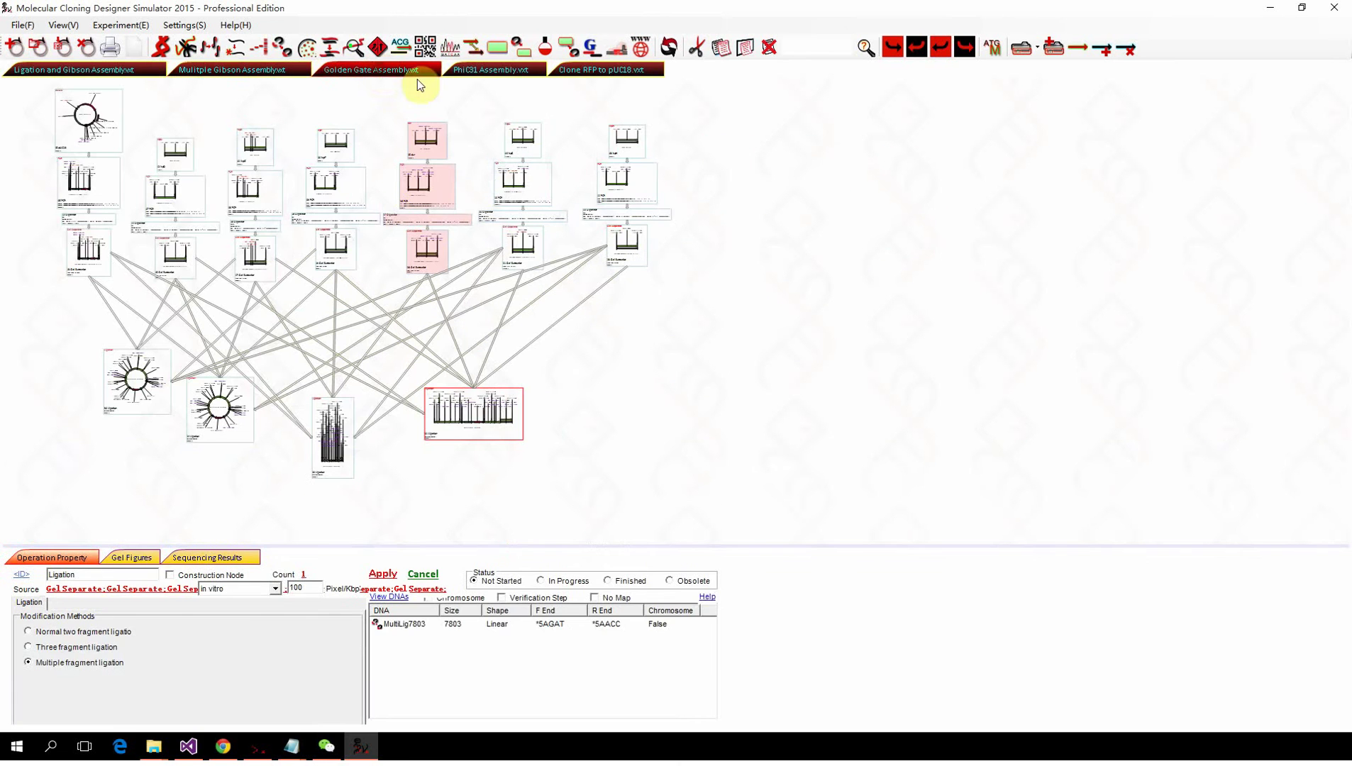
{"action": "left_click", "coordinate": [510, 72]}
{"action": "scroll", "coordinate": [473, 187], "scroll_direction": "up", "scroll_amount": 3}
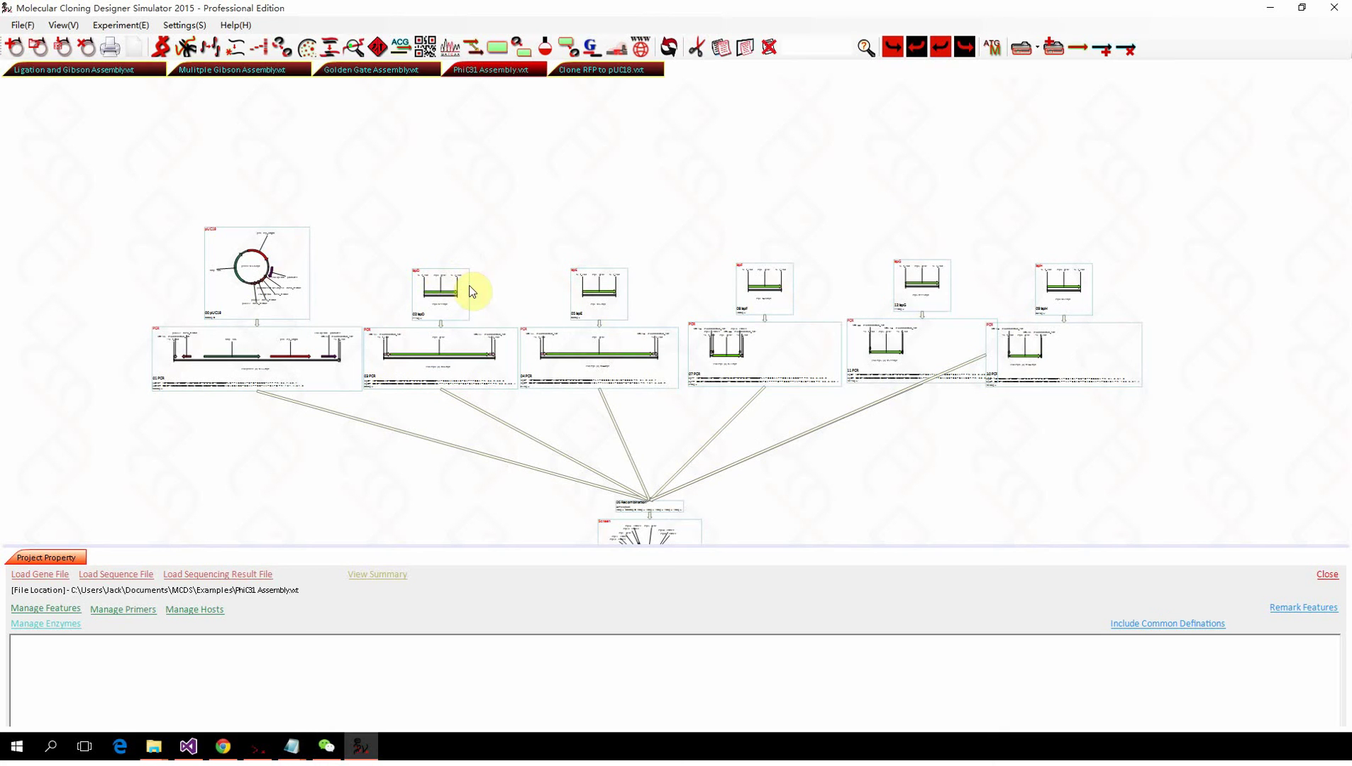
{"action": "scroll", "coordinate": [483, 290], "scroll_direction": "down", "scroll_amount": 2}
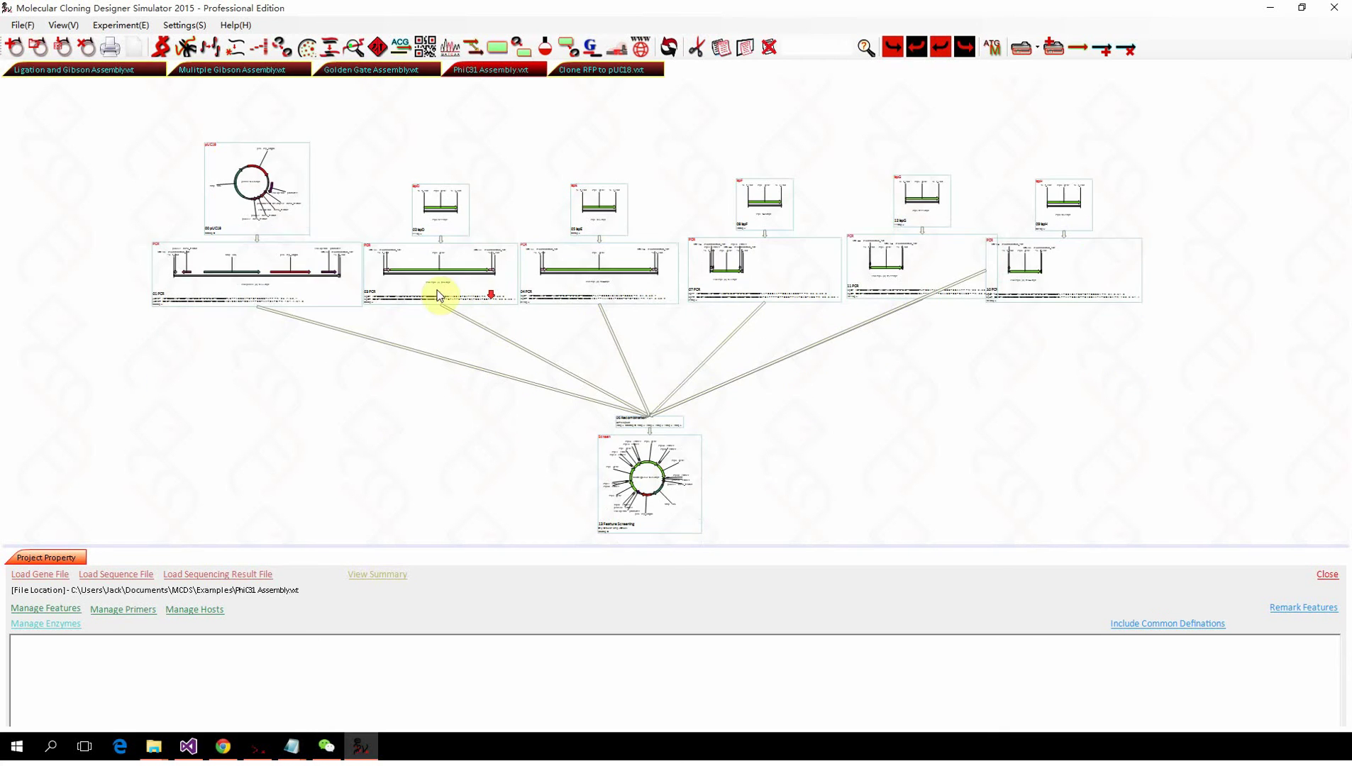
Examine the attP and attB recombination sites at the ends of the pUC18, ispD and ispE PCR products.
{"action": "scroll", "coordinate": [203, 276], "scroll_direction": "up", "scroll_amount": 4}
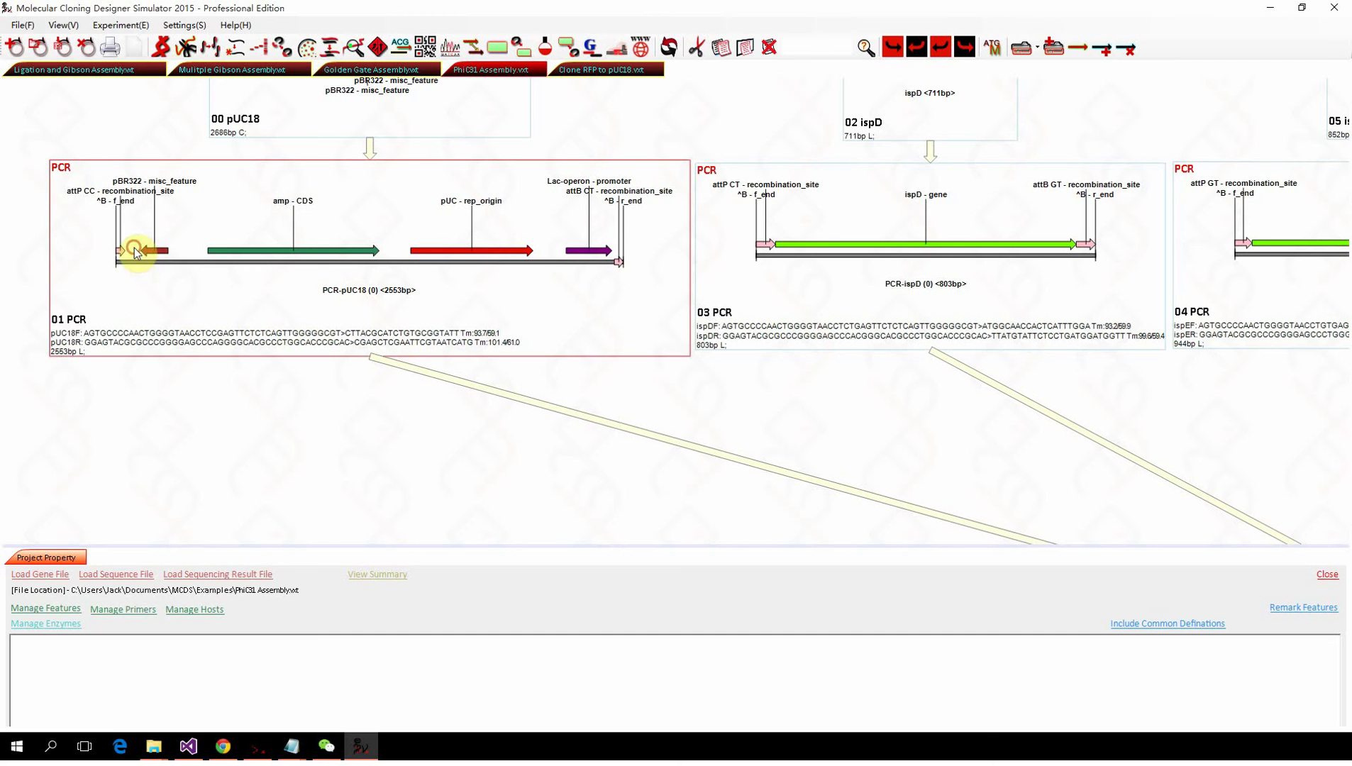
{"action": "left_click", "coordinate": [215, 291]}
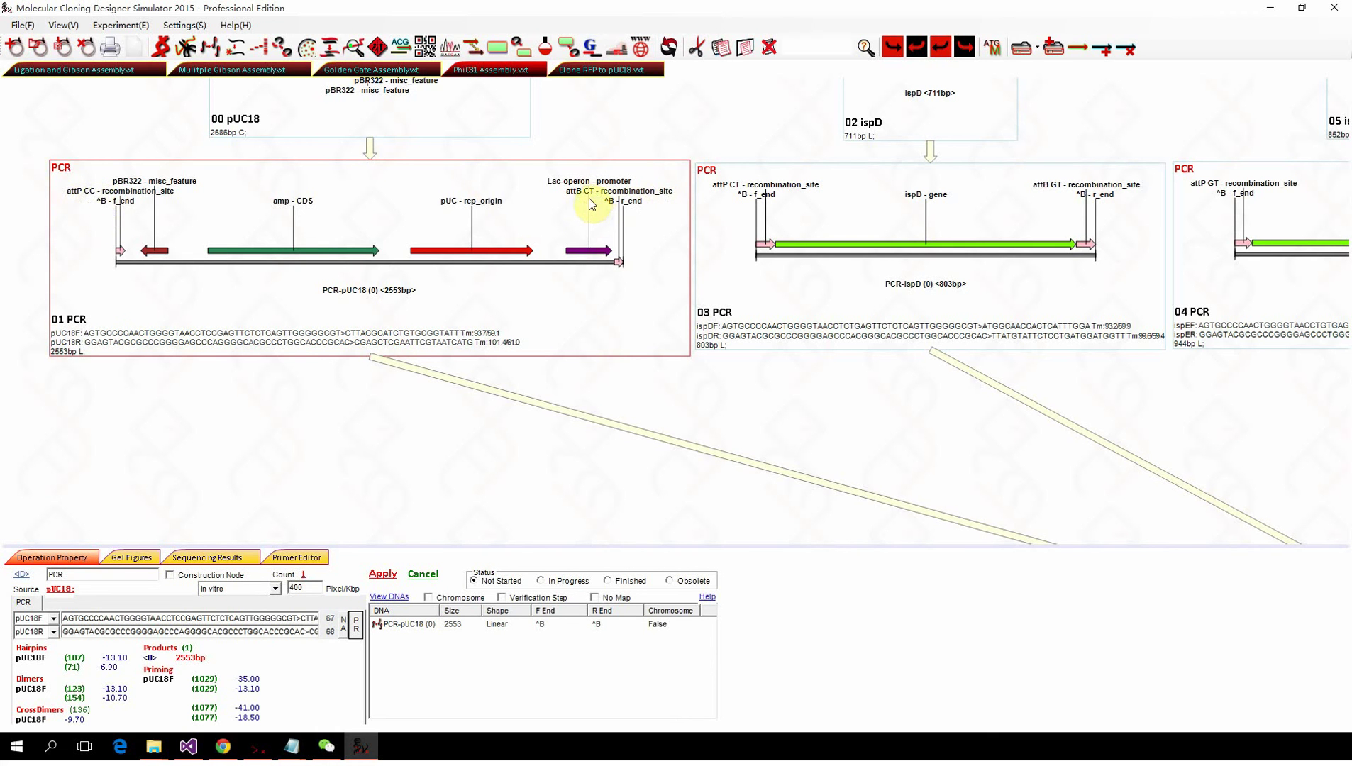
{"action": "scroll", "coordinate": [723, 187], "scroll_direction": "down", "scroll_amount": 3}
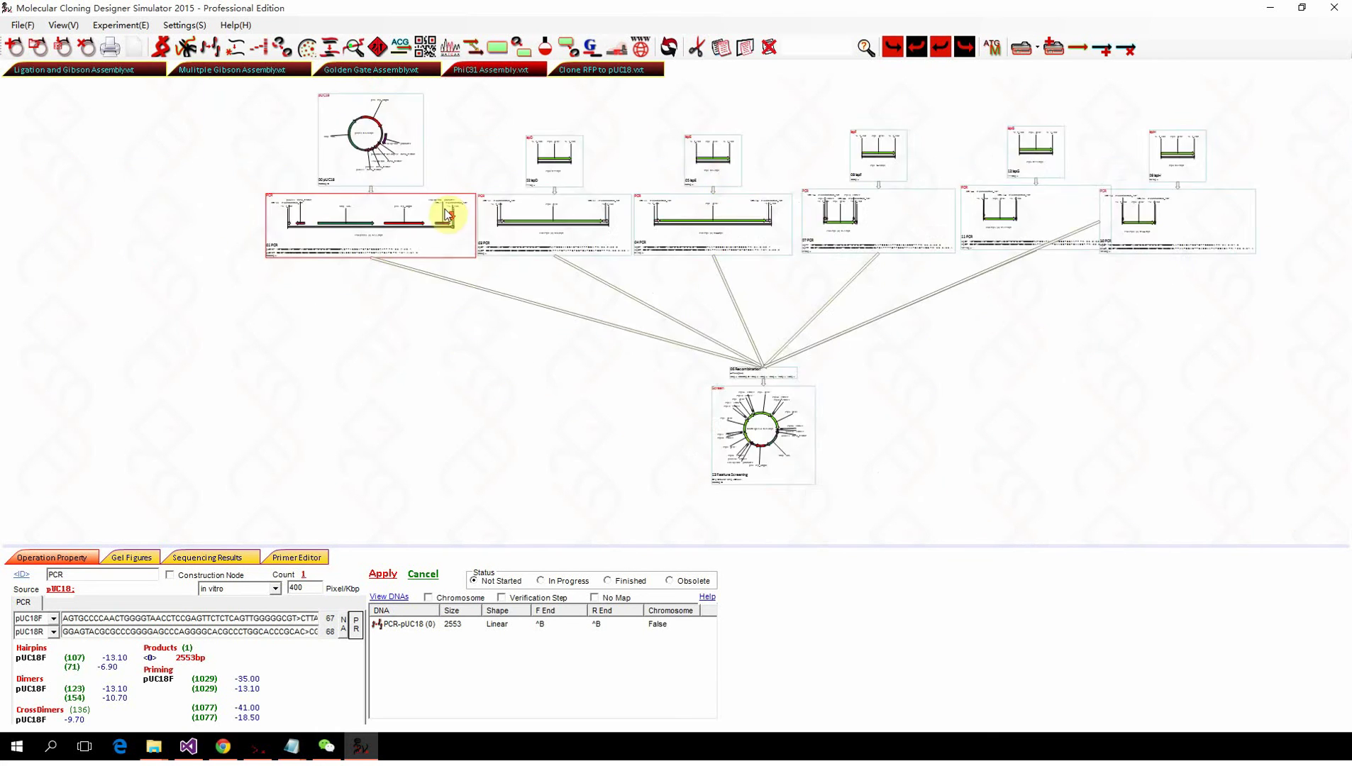
{"action": "scroll", "coordinate": [521, 268], "scroll_direction": "up", "scroll_amount": 3}
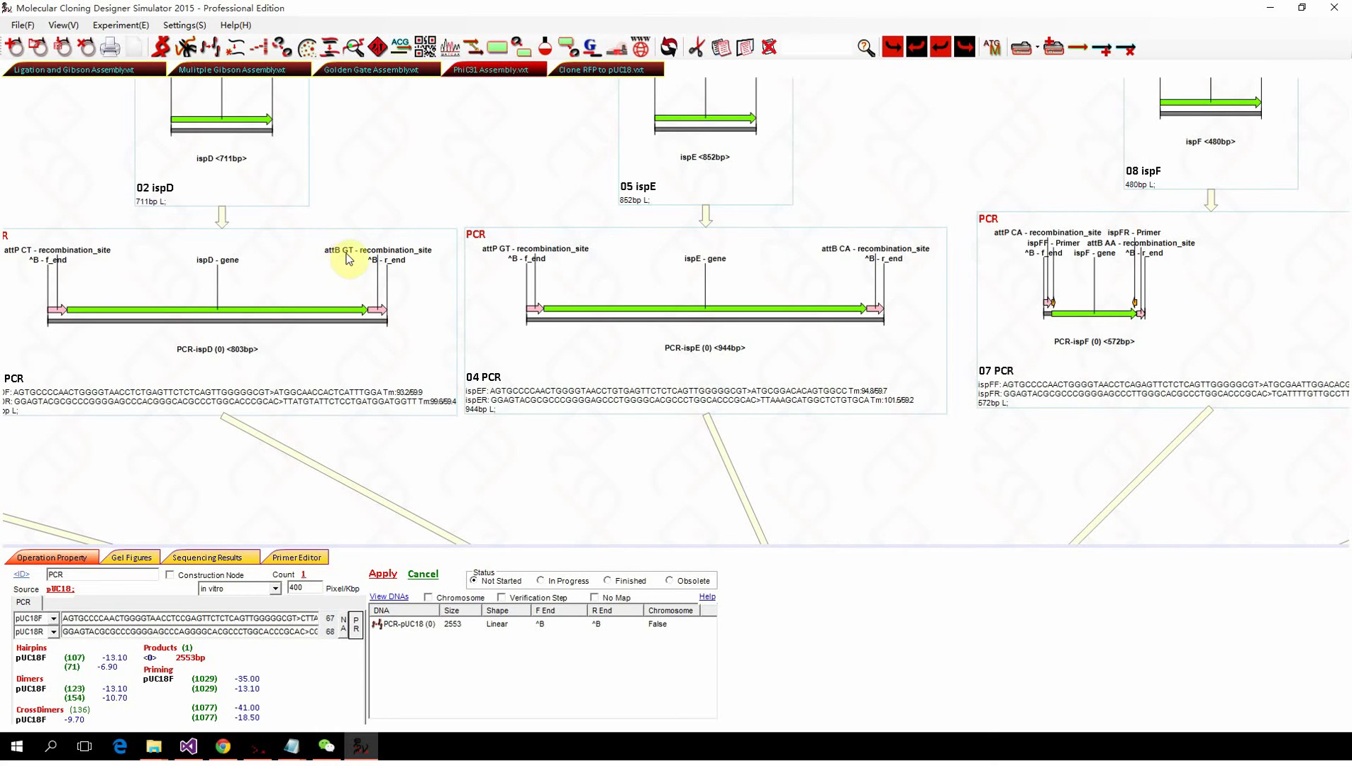
{"action": "scroll", "coordinate": [577, 297], "scroll_direction": "down", "scroll_amount": 3}
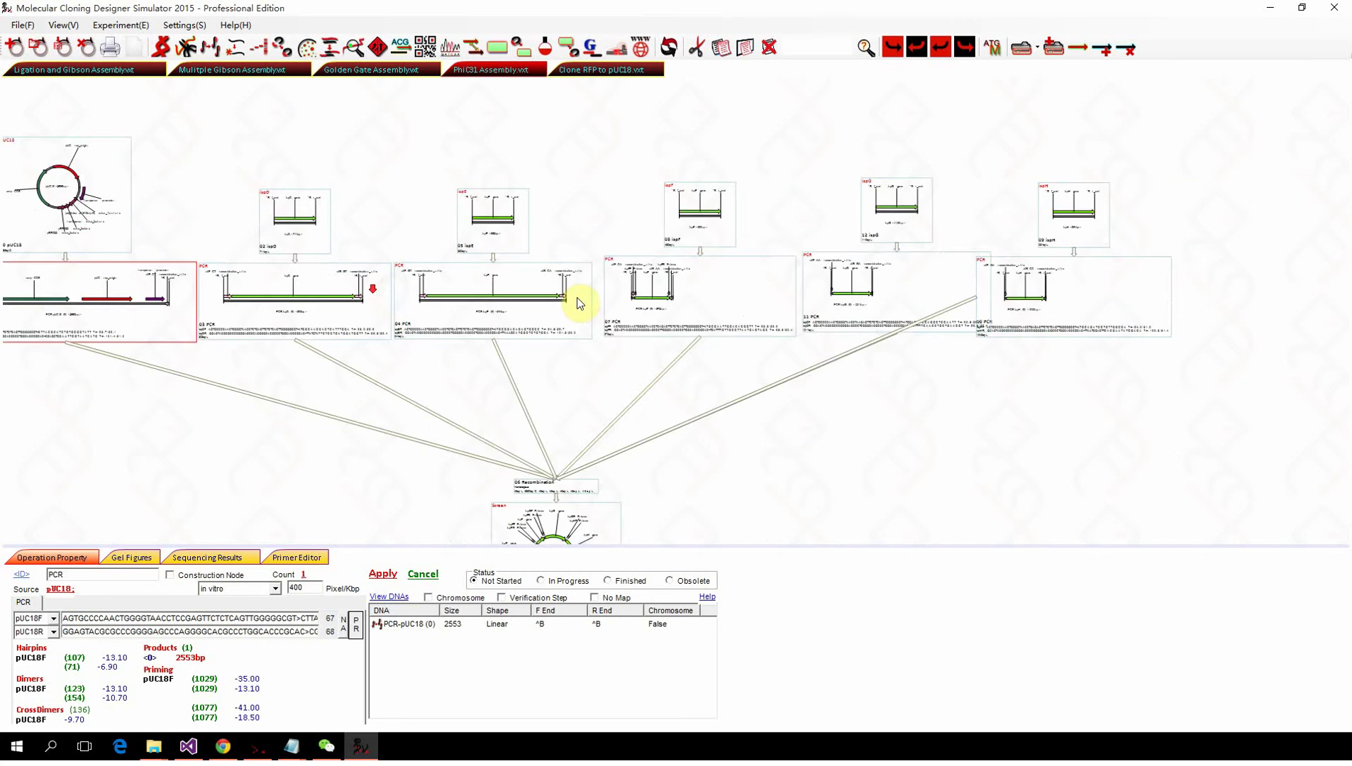
{"action": "scroll", "coordinate": [576, 294], "scroll_direction": "up", "scroll_amount": 4}
{"action": "scroll", "coordinate": [515, 252], "scroll_direction": "down", "scroll_amount": 1}
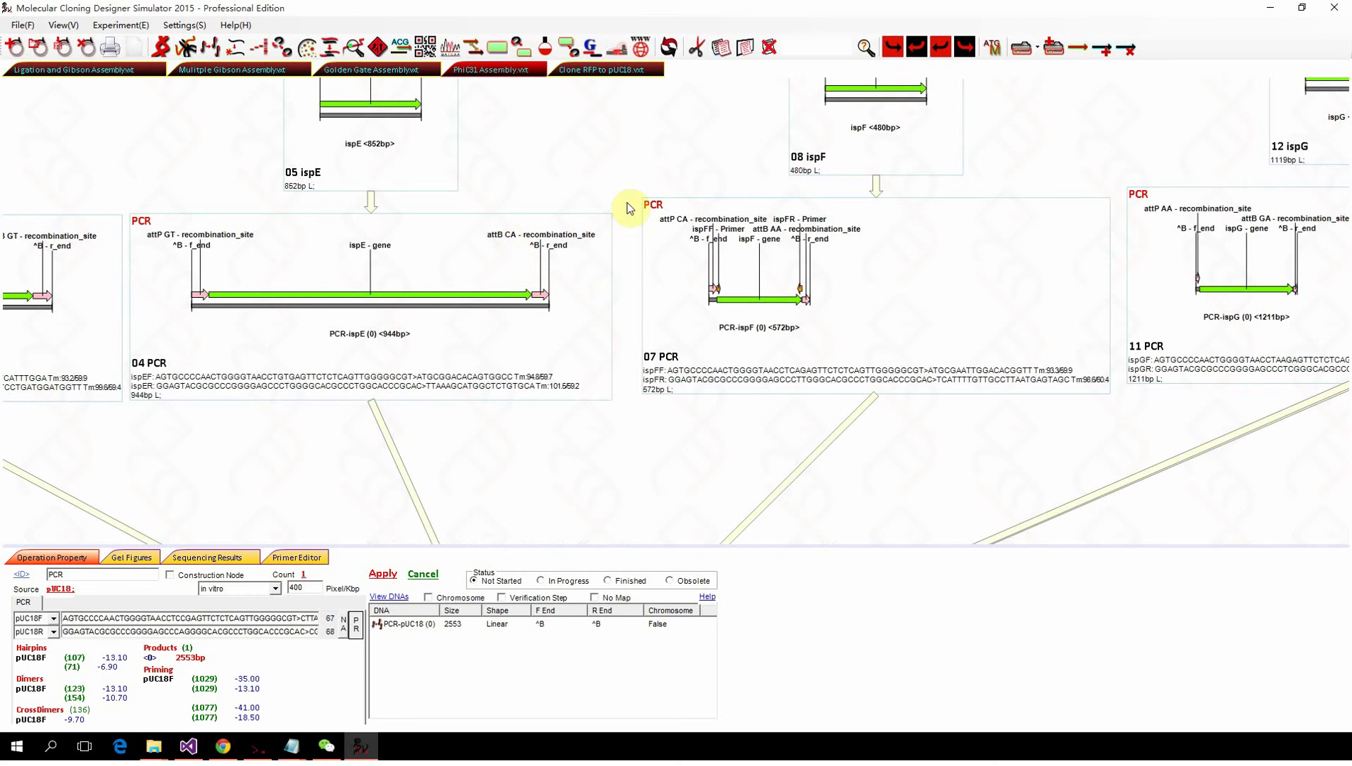
Compare the att sites of the ispF, ispG and ispH PCR products, and match the ispH end against the pUC18 PCR.
{"action": "scroll", "coordinate": [456, 217], "scroll_direction": "down", "scroll_amount": 3}
{"action": "scroll", "coordinate": [763, 252], "scroll_direction": "up", "scroll_amount": 3}
{"action": "scroll", "coordinate": [763, 252], "scroll_direction": "up", "scroll_amount": 1}
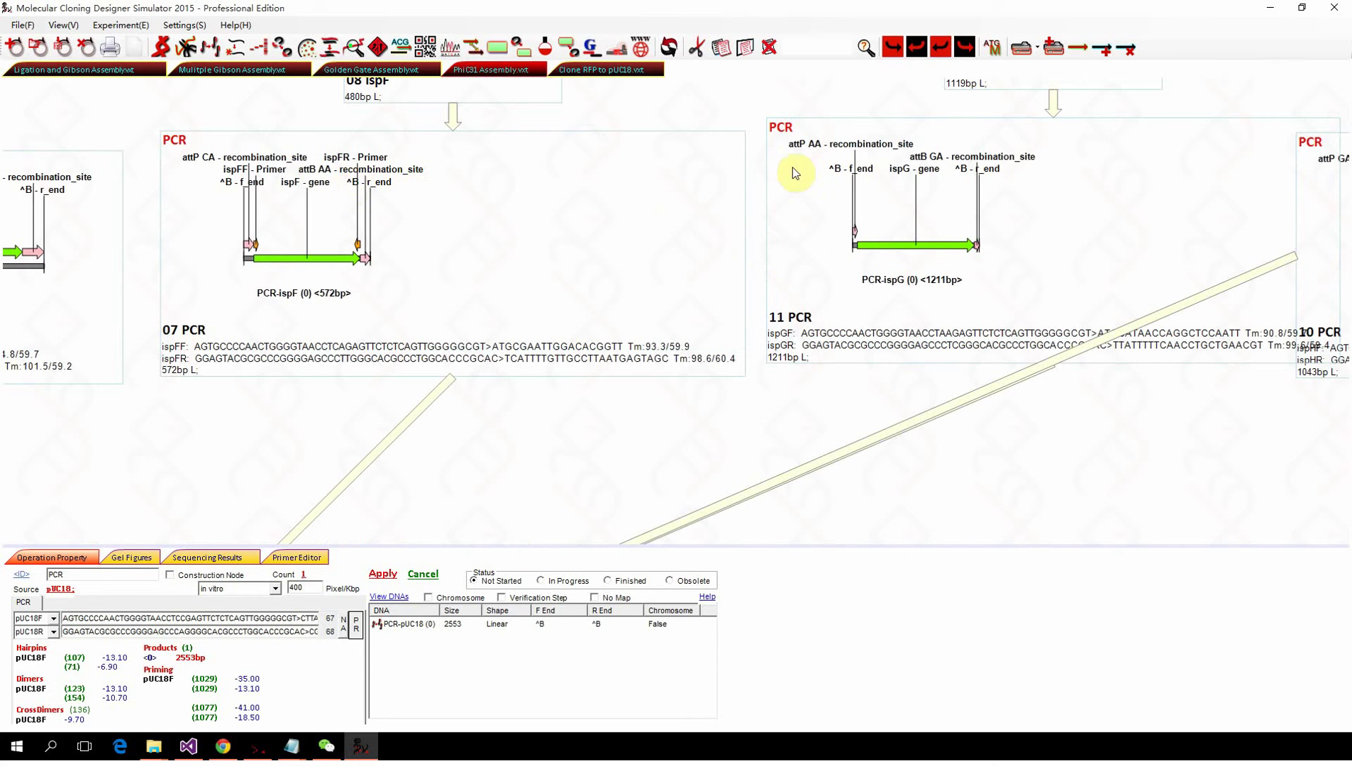
{"action": "scroll", "coordinate": [795, 173], "scroll_direction": "down", "scroll_amount": 2}
{"action": "scroll", "coordinate": [1154, 213], "scroll_direction": "up", "scroll_amount": 2}
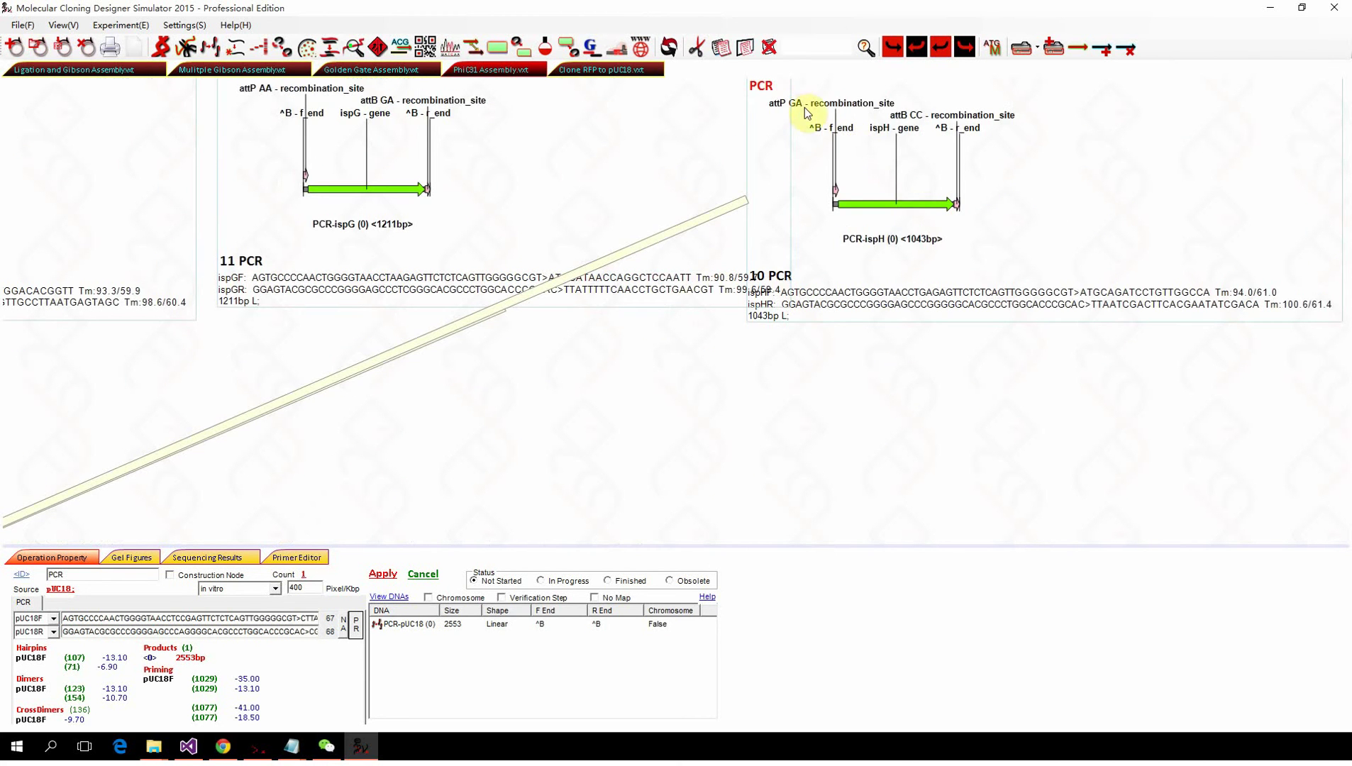
{"action": "scroll", "coordinate": [709, 156], "scroll_direction": "up", "scroll_amount": 1}
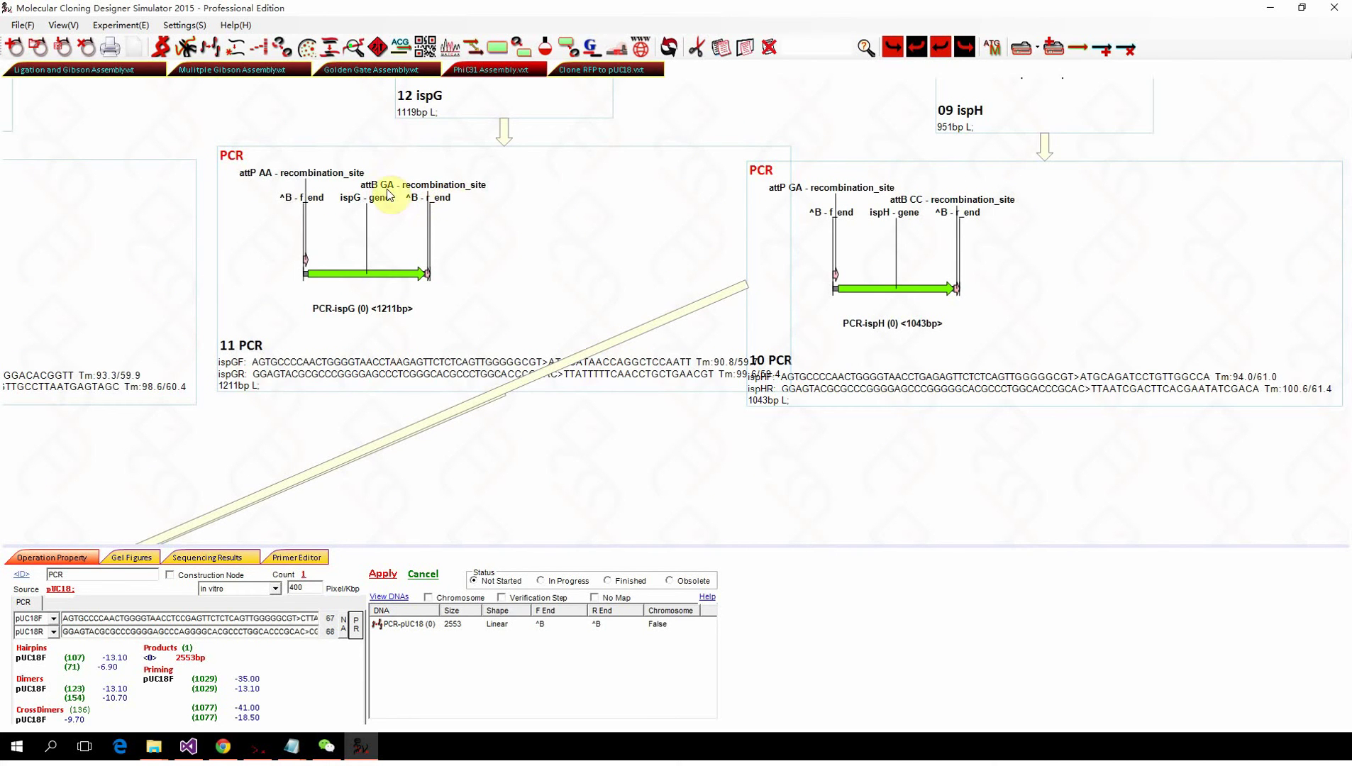
{"action": "left_click", "coordinate": [790, 196]}
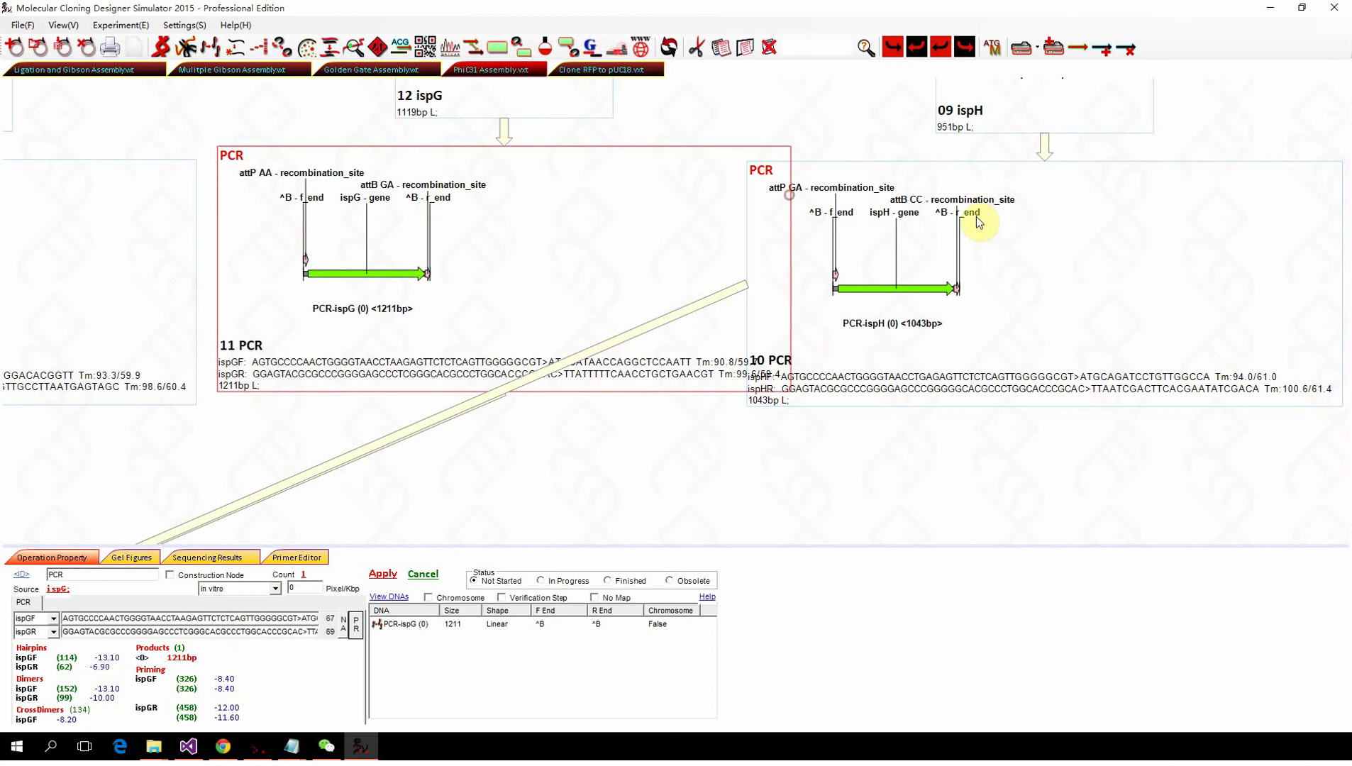
{"action": "left_click", "coordinate": [933, 211]}
{"action": "scroll", "coordinate": [1105, 253], "scroll_direction": "down", "scroll_amount": 2}
{"action": "scroll", "coordinate": [1105, 253], "scroll_direction": "down", "scroll_amount": 3}
{"action": "scroll", "coordinate": [437, 281], "scroll_direction": "up", "scroll_amount": 3}
{"action": "left_click", "coordinate": [152, 202]}
{"action": "scroll", "coordinate": [203, 210], "scroll_direction": "down", "scroll_amount": 3}
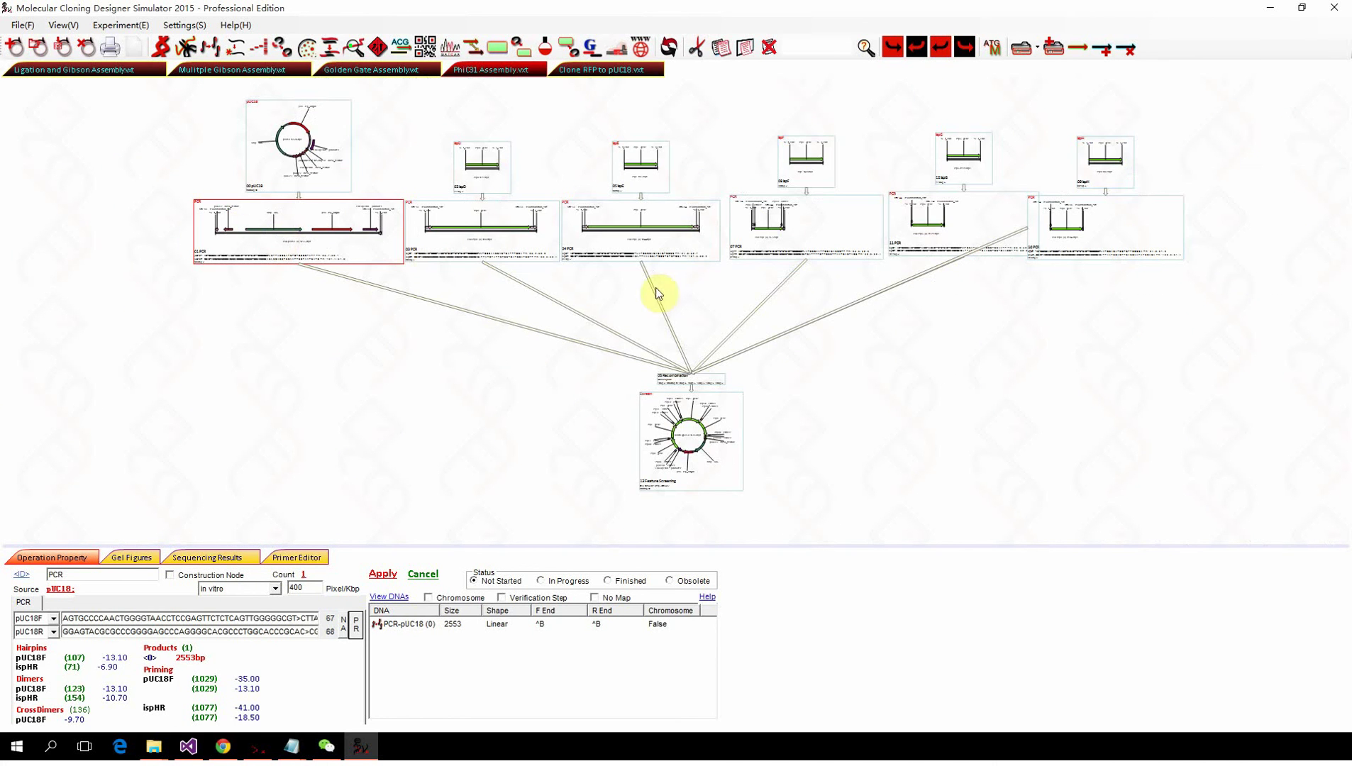
Check the existing Recombination, select all six PCR products, add a new Recombination of them and place it beside the existing one.
{"action": "left_click", "coordinate": [681, 379]}
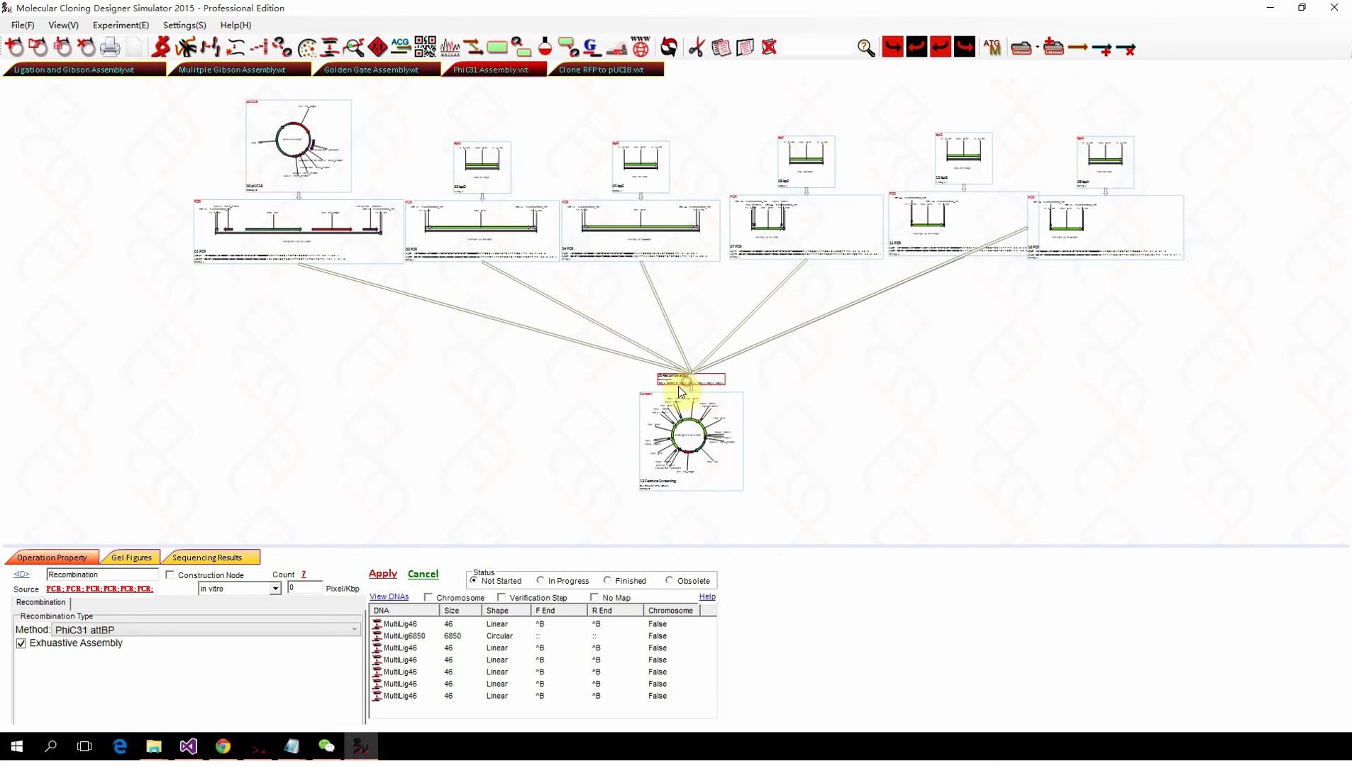
{"action": "left_click_drag", "start_coordinate": [152, 242], "coordinate": [1216, 293]}
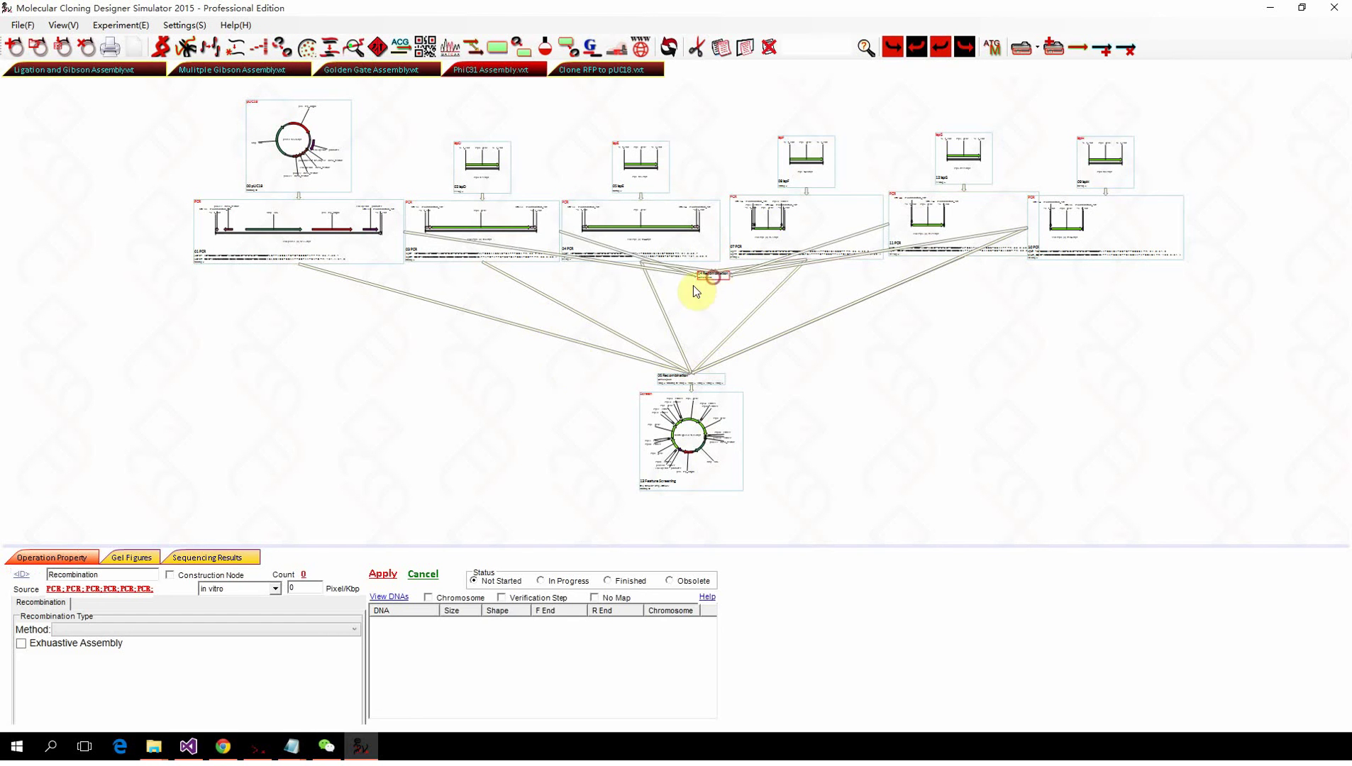
{"action": "scroll", "coordinate": [472, 418], "scroll_direction": "up", "scroll_amount": 3}
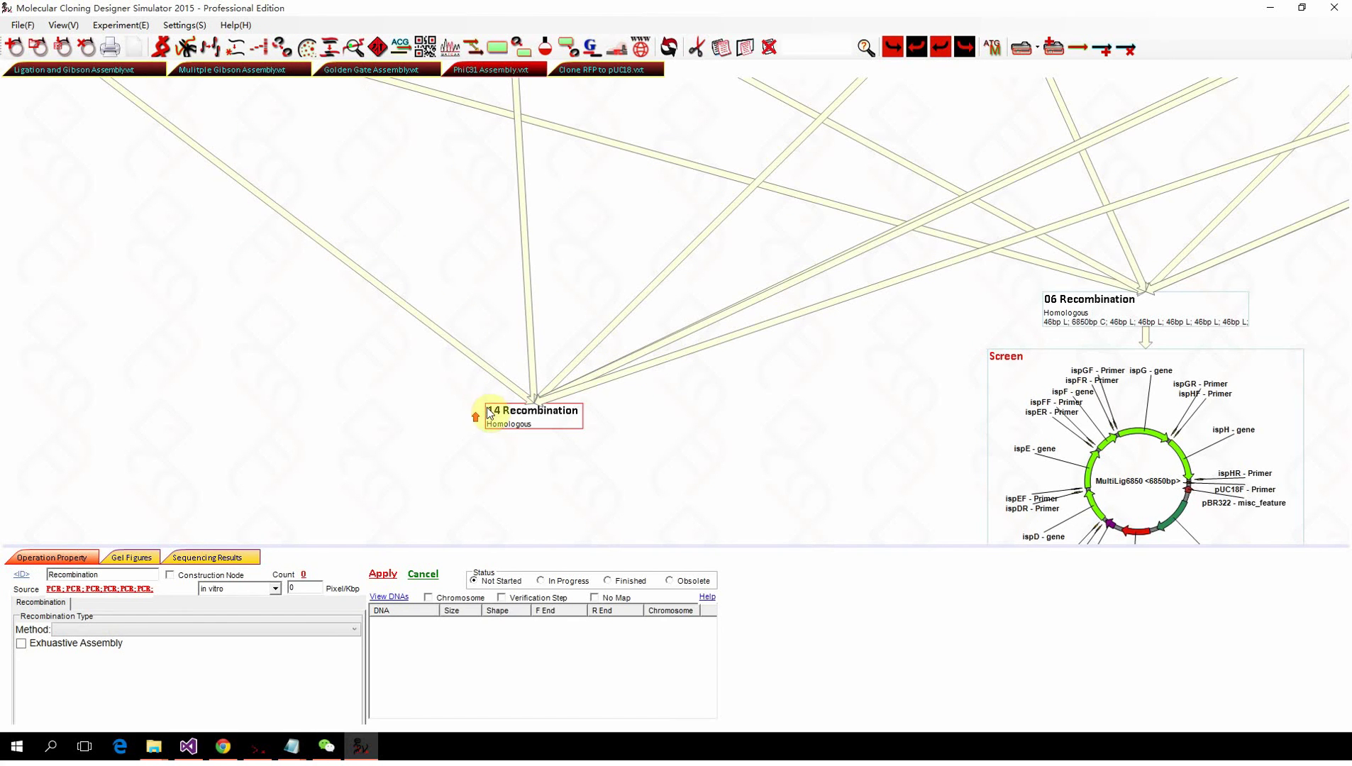
Apply the new Recombination with the PhiC31 attBP method and Exhuastive Assembly enabled, move it slightly higher and inspect its source PCRs.
{"action": "left_click", "coordinate": [125, 629]}
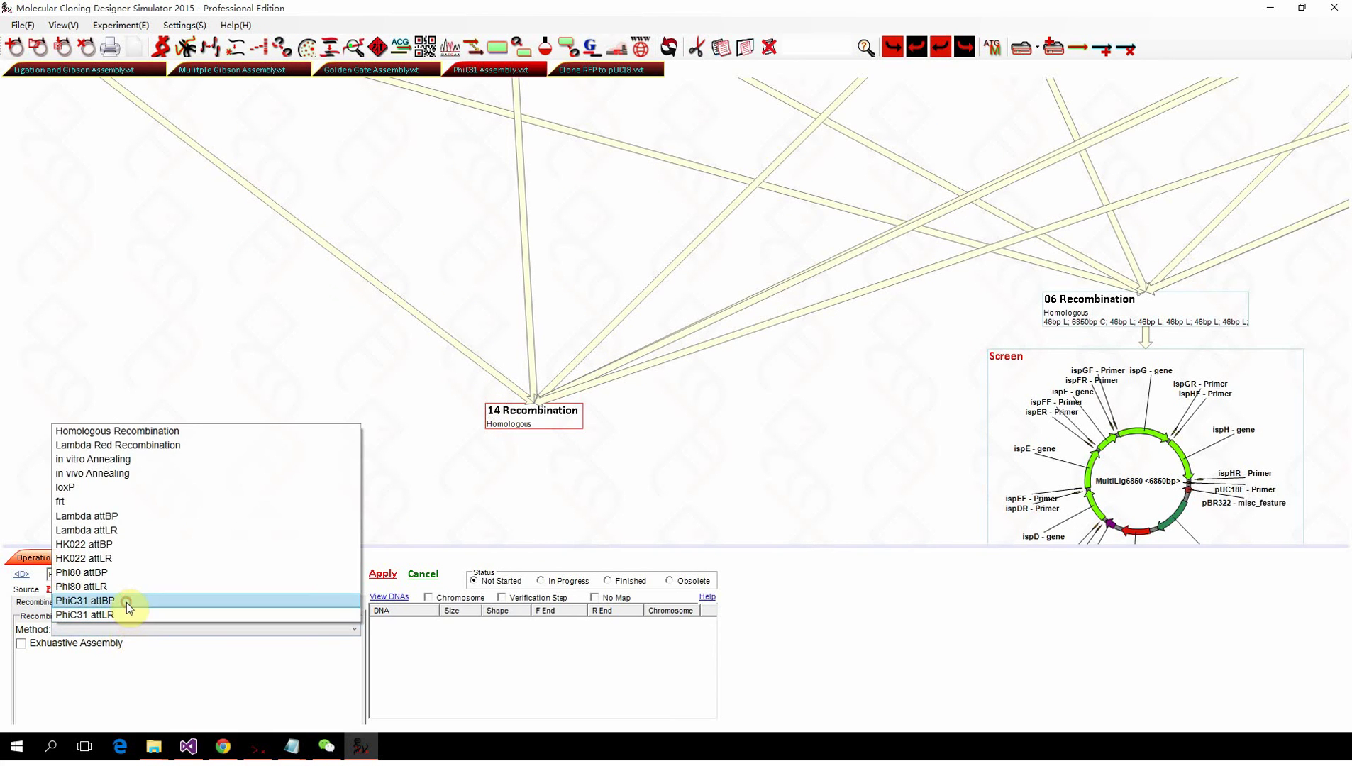
{"action": "left_click", "coordinate": [127, 603]}
{"action": "left_click", "coordinate": [60, 645]}
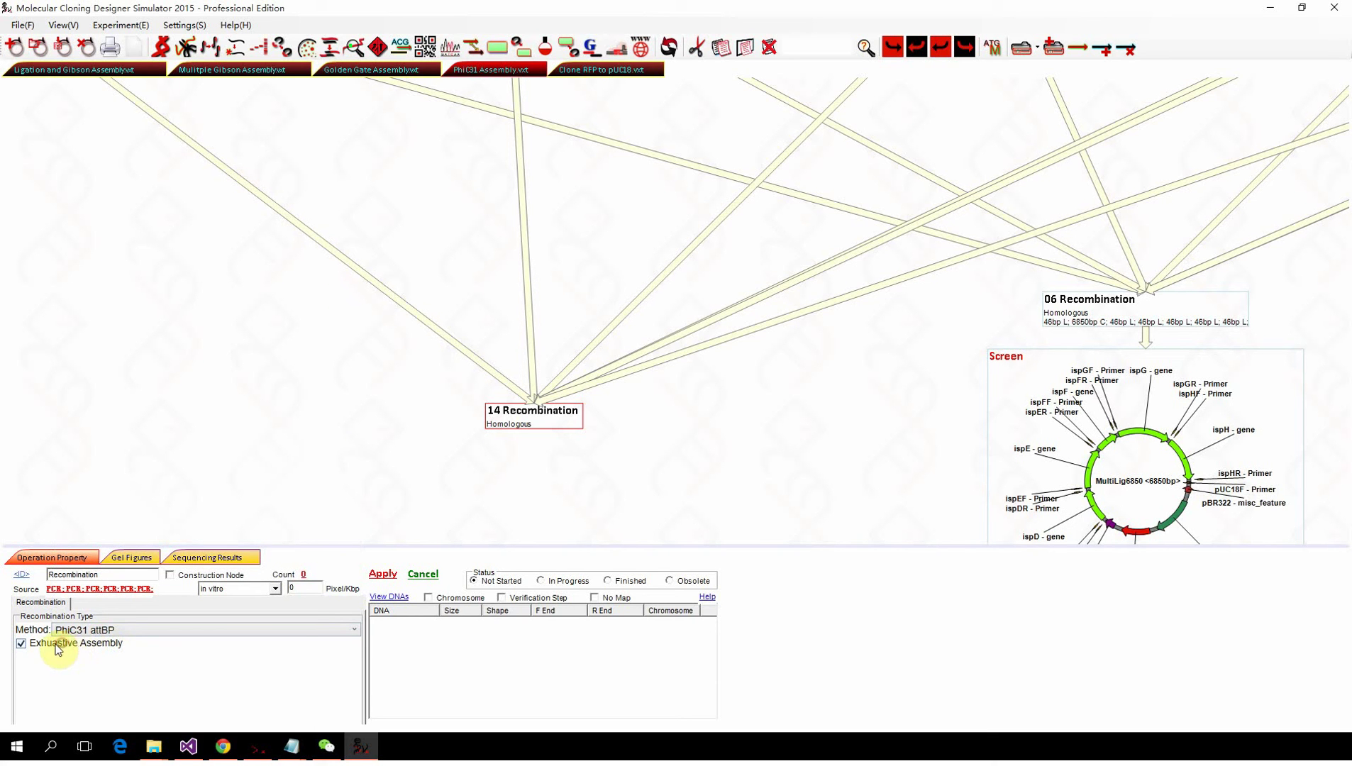
{"action": "left_click", "coordinate": [386, 580]}
{"action": "left_click_drag", "start_coordinate": [531, 425], "coordinate": [531, 315]}
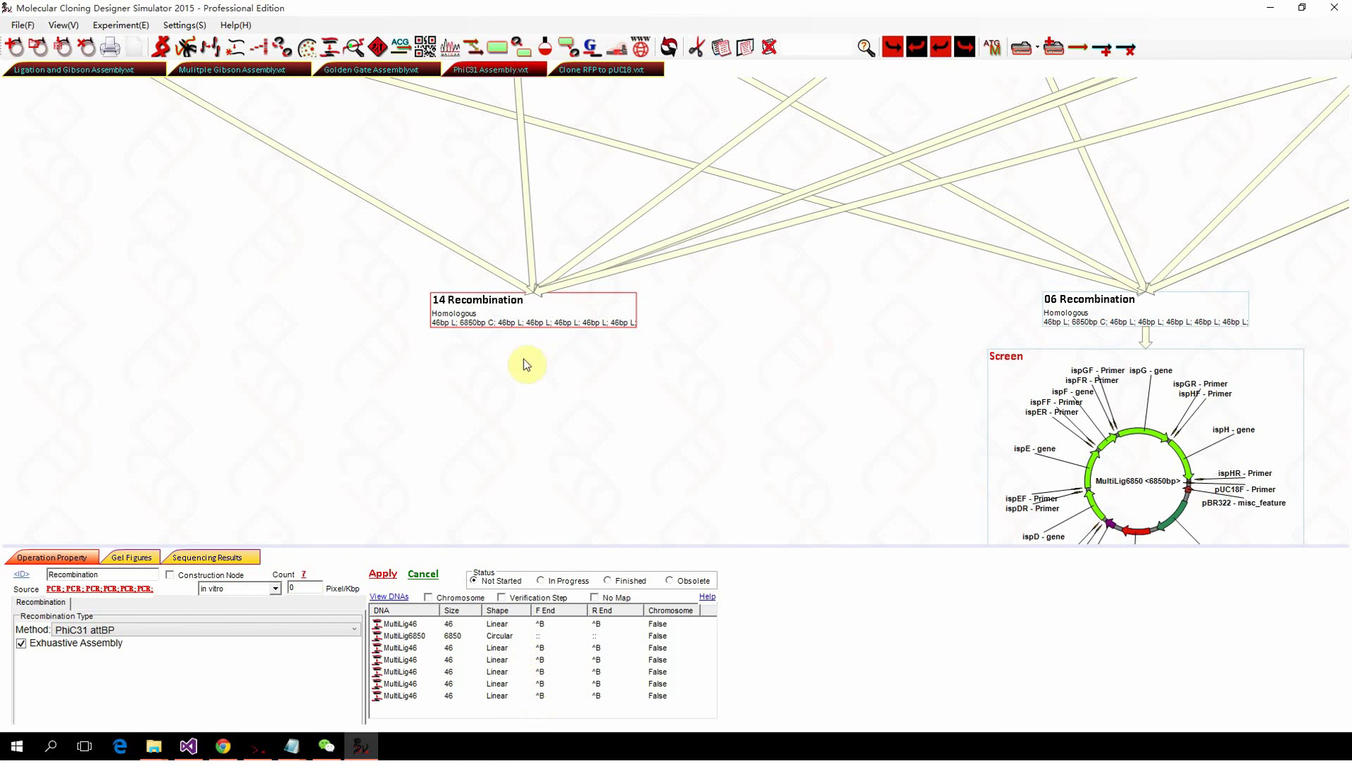
{"action": "scroll", "coordinate": [526, 337], "scroll_direction": "up", "scroll_amount": 3}
{"action": "scroll", "coordinate": [518, 348], "scroll_direction": "down", "scroll_amount": 3}
{"action": "scroll", "coordinate": [511, 340], "scroll_direction": "up", "scroll_amount": 5}
{"action": "scroll", "coordinate": [486, 269], "scroll_direction": "down", "scroll_amount": 5}
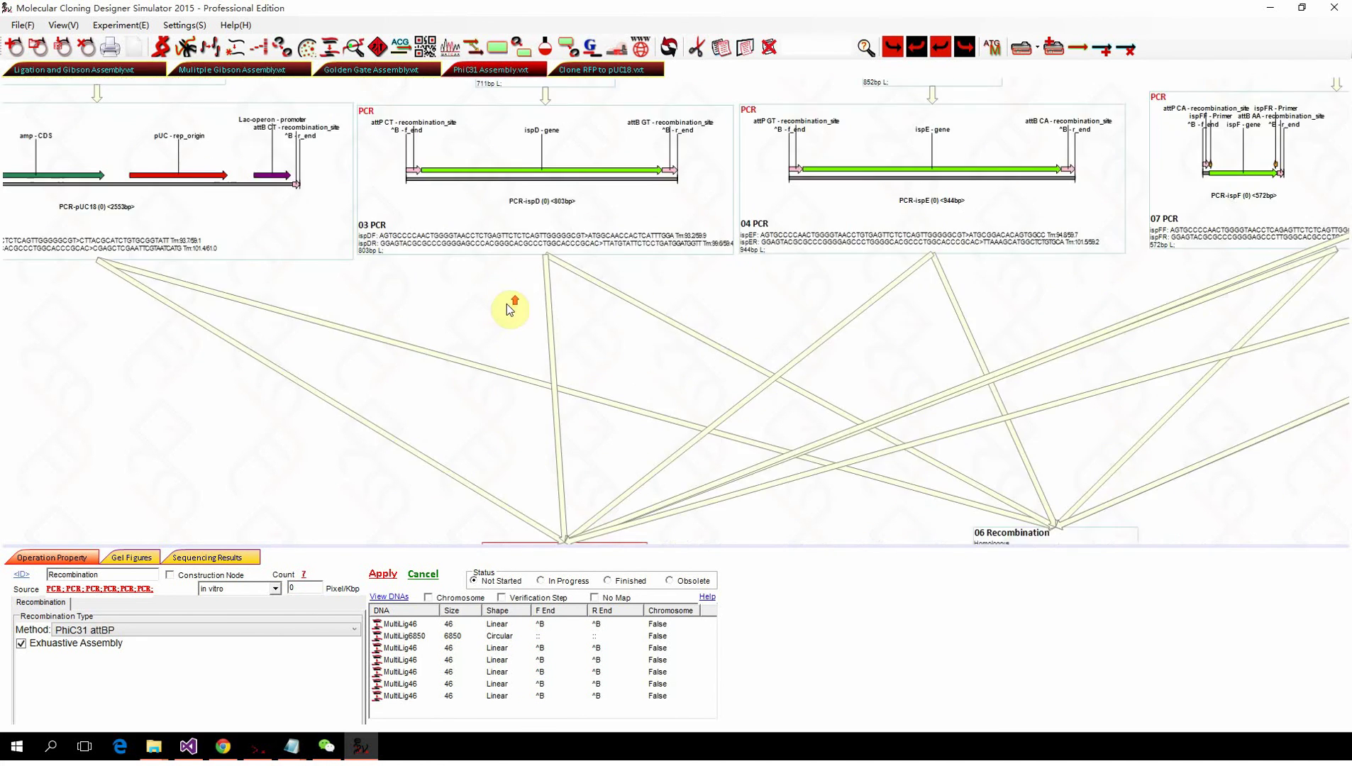
Examine the attP CT and attB GT sites of the ispD PCR product against the neighbouring pUC18 and ispE PCR products.
{"action": "scroll", "coordinate": [506, 292], "scroll_direction": "up", "scroll_amount": 4}
{"action": "scroll", "coordinate": [384, 189], "scroll_direction": "up", "scroll_amount": 2}
{"action": "scroll", "coordinate": [426, 234], "scroll_direction": "down", "scroll_amount": 2}
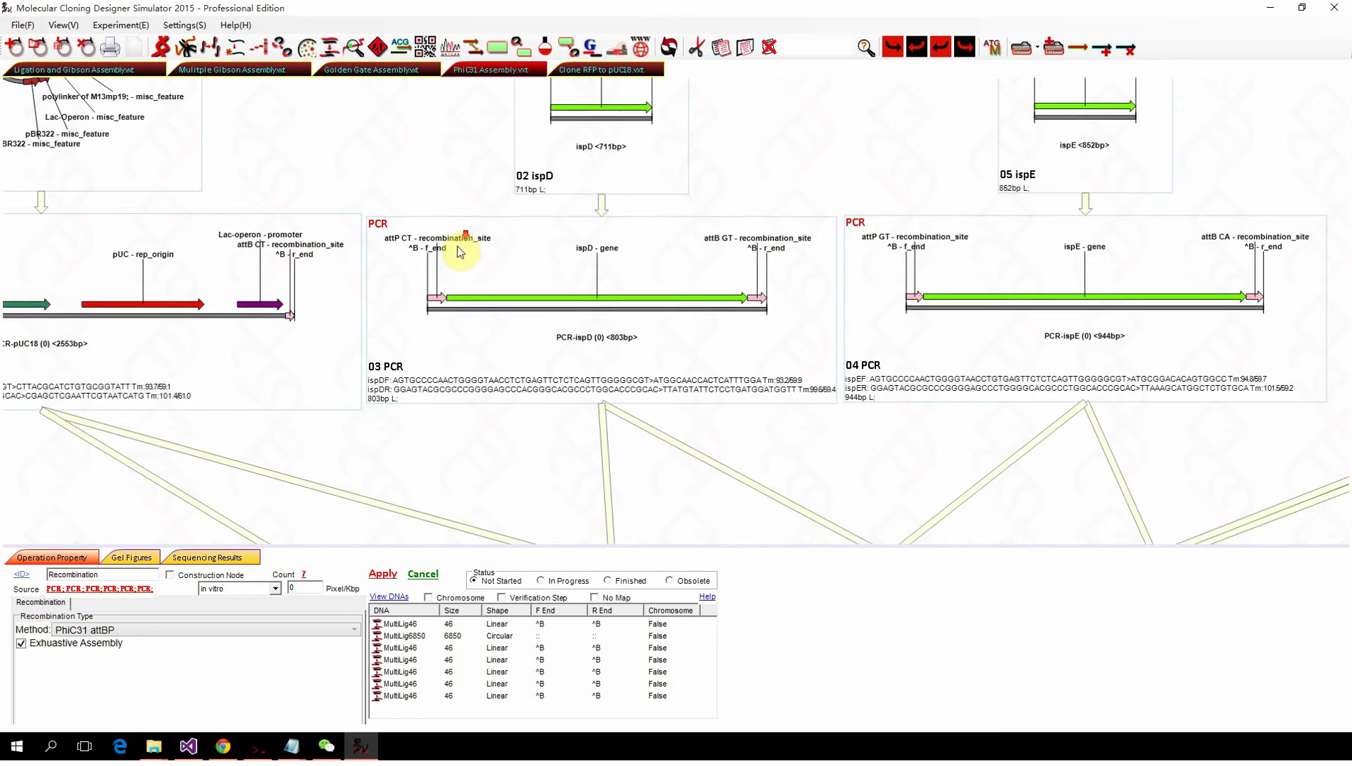
{"action": "scroll", "coordinate": [330, 265], "scroll_direction": "up", "scroll_amount": 3}
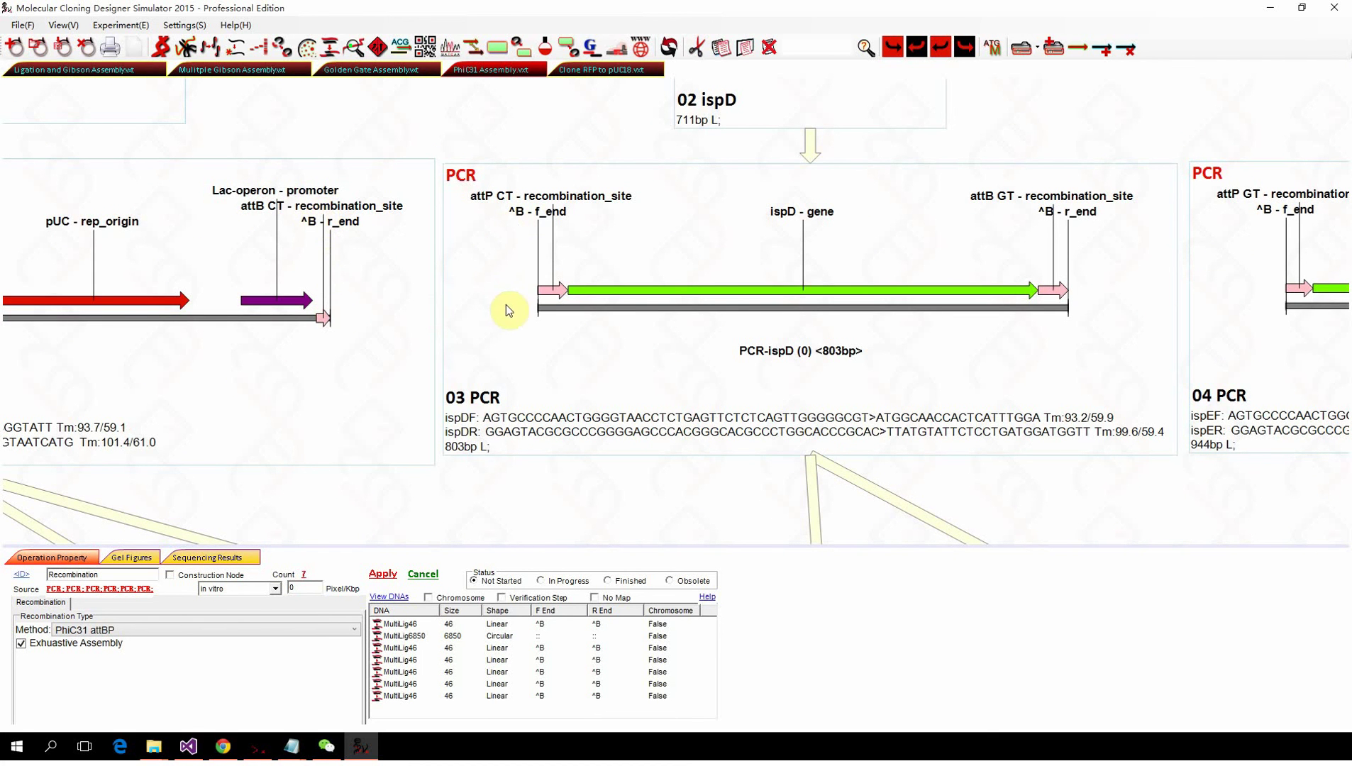
{"action": "scroll", "coordinate": [508, 348], "scroll_direction": "down", "scroll_amount": 3}
{"action": "scroll", "coordinate": [694, 477], "scroll_direction": "up", "scroll_amount": 1}
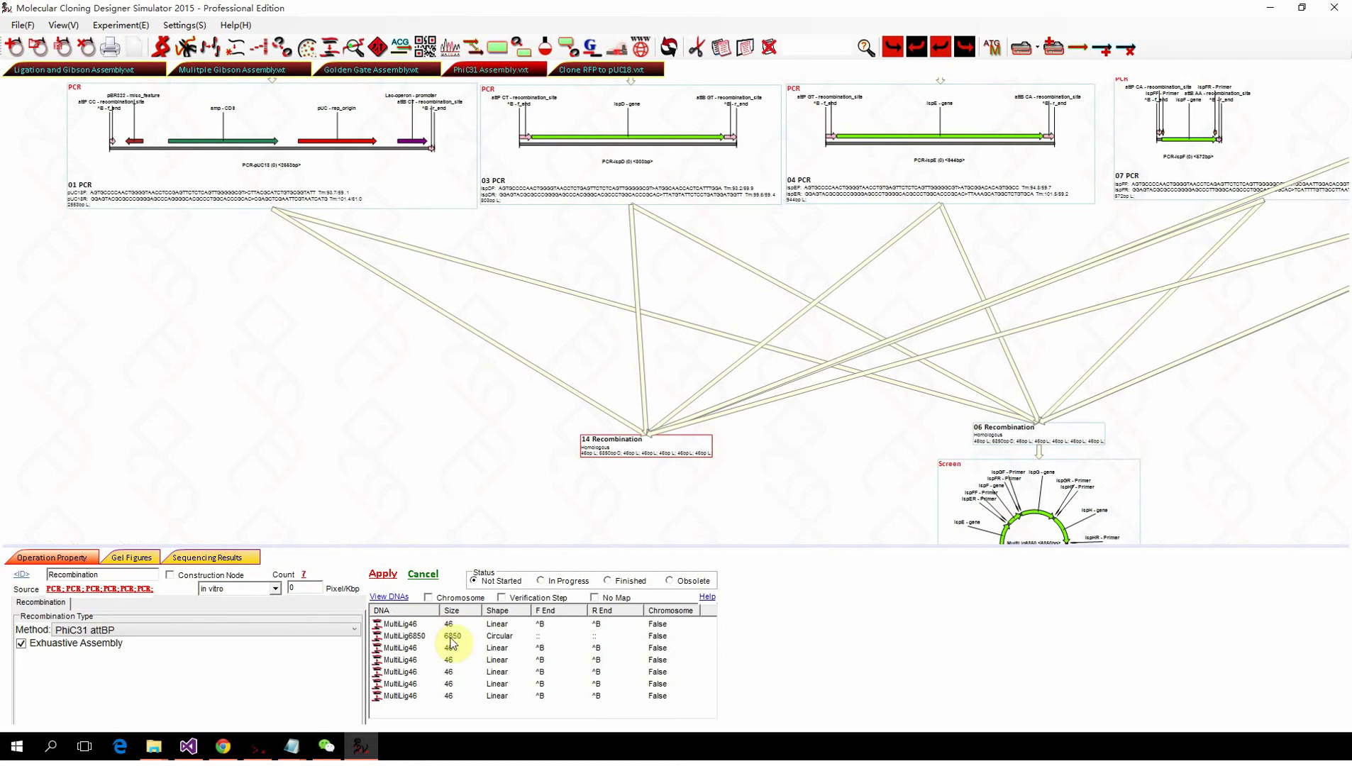
{"action": "scroll", "coordinate": [469, 439], "scroll_direction": "up", "scroll_amount": 2}
{"action": "scroll", "coordinate": [600, 426], "scroll_direction": "down", "scroll_amount": 2}
Move the new Recombination farther from the existing one and apply a Feature Screening to it, selecting amp once and Only Circular.
{"action": "left_click_drag", "start_coordinate": [660, 451], "coordinate": [591, 384]}
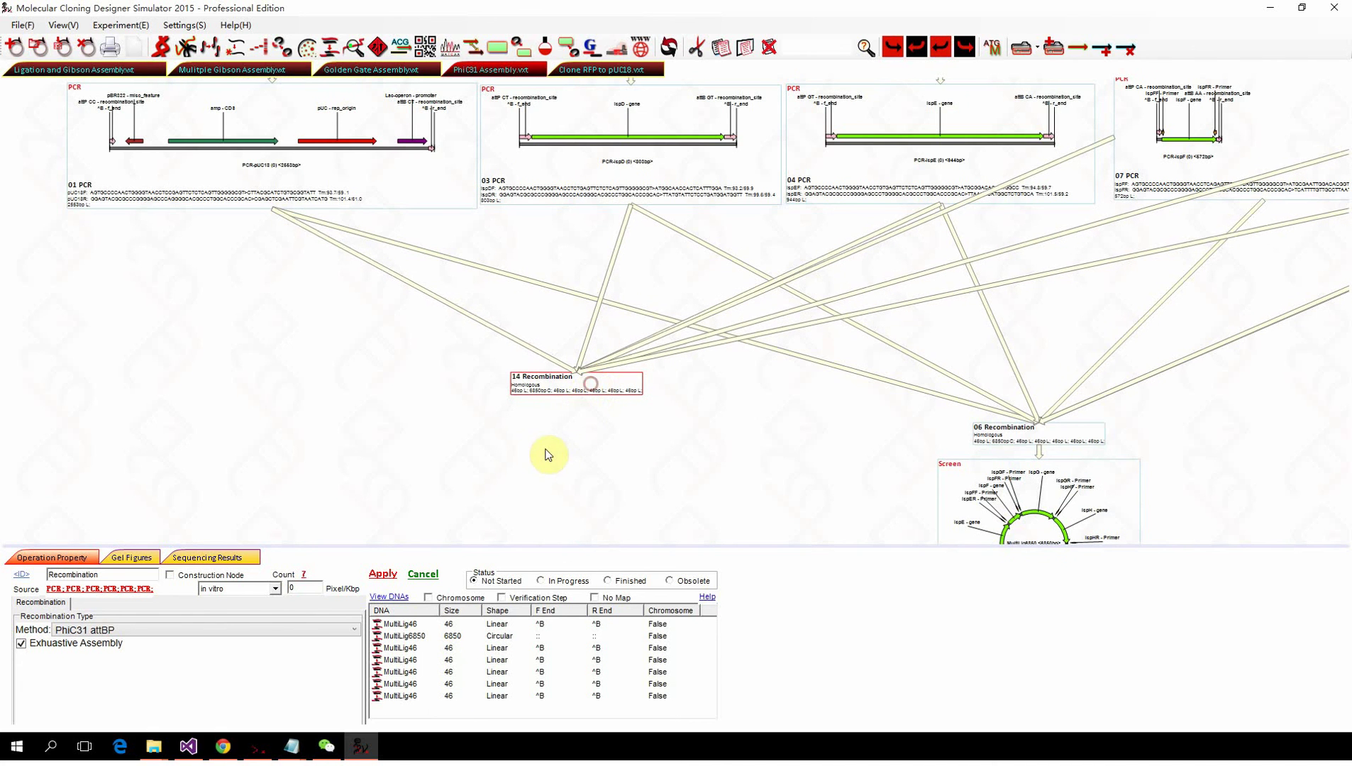
{"action": "scroll", "coordinate": [564, 380], "scroll_direction": "up", "scroll_amount": 3}
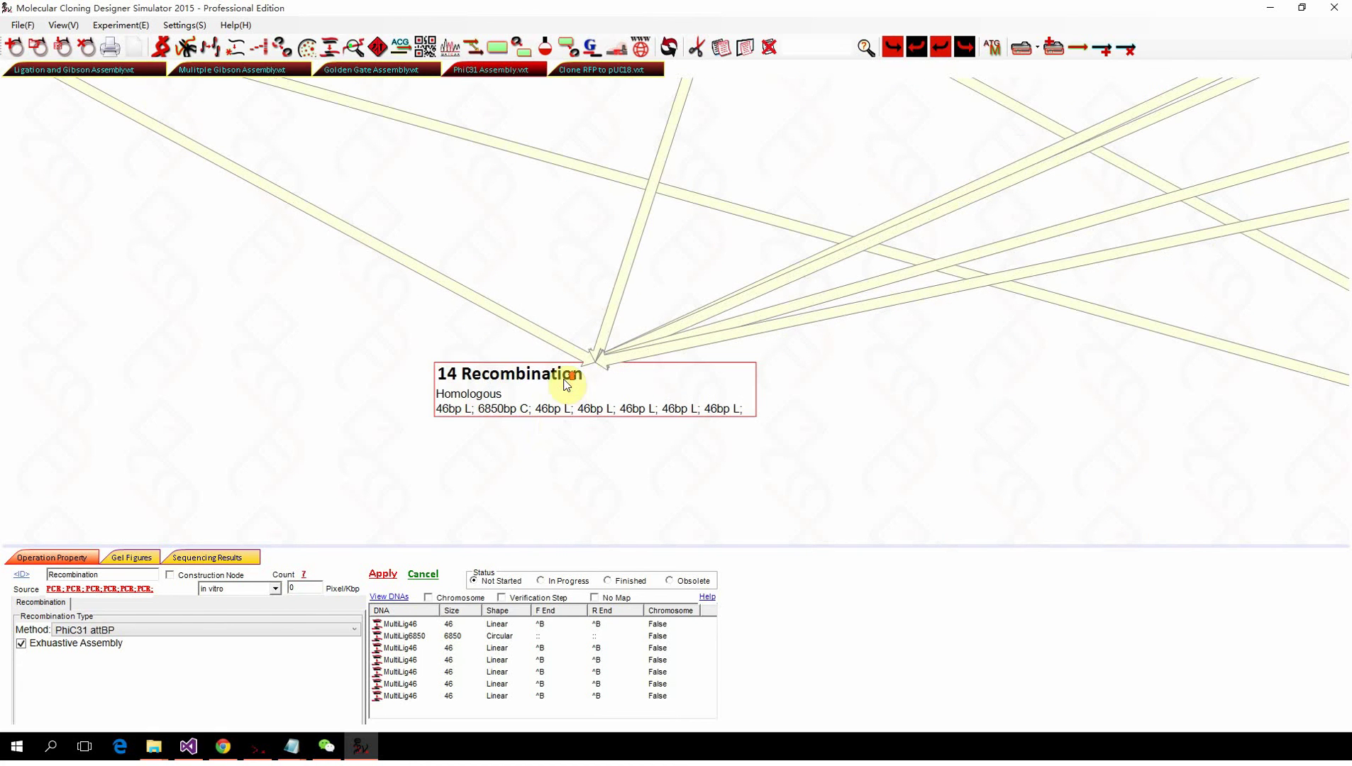
{"action": "left_click", "coordinate": [311, 48]}
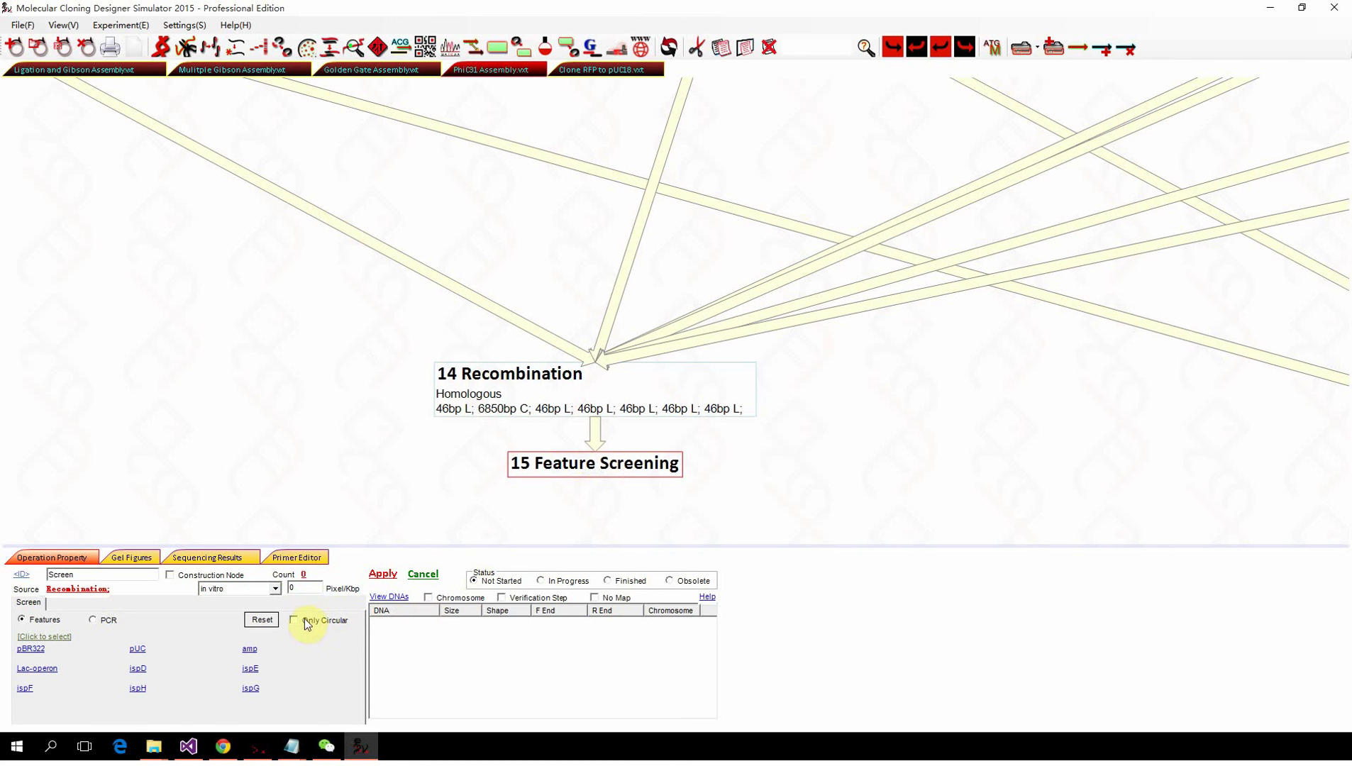
{"action": "left_click", "coordinate": [250, 650]}
{"action": "scroll", "coordinate": [497, 472], "scroll_direction": "down", "scroll_amount": 5}
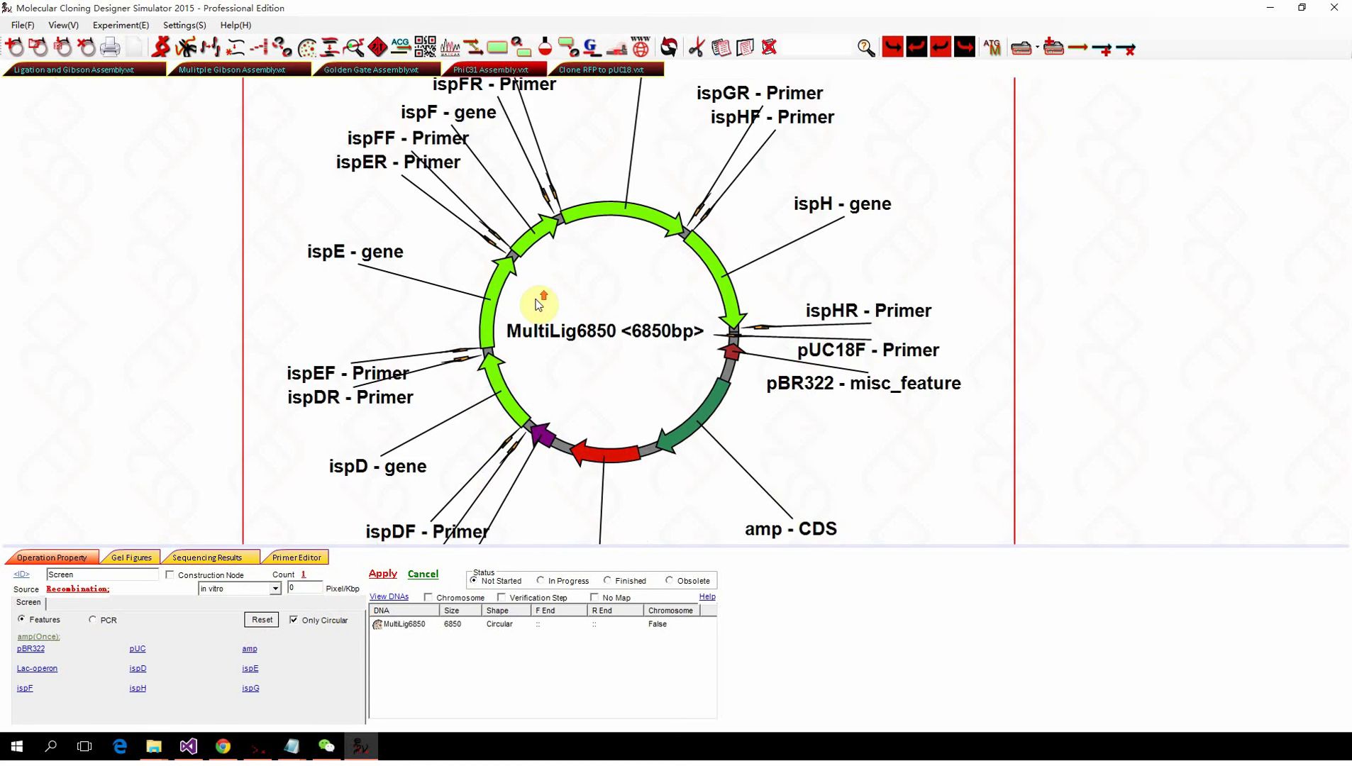
{"action": "scroll", "coordinate": [537, 304], "scroll_direction": "up", "scroll_amount": 3}
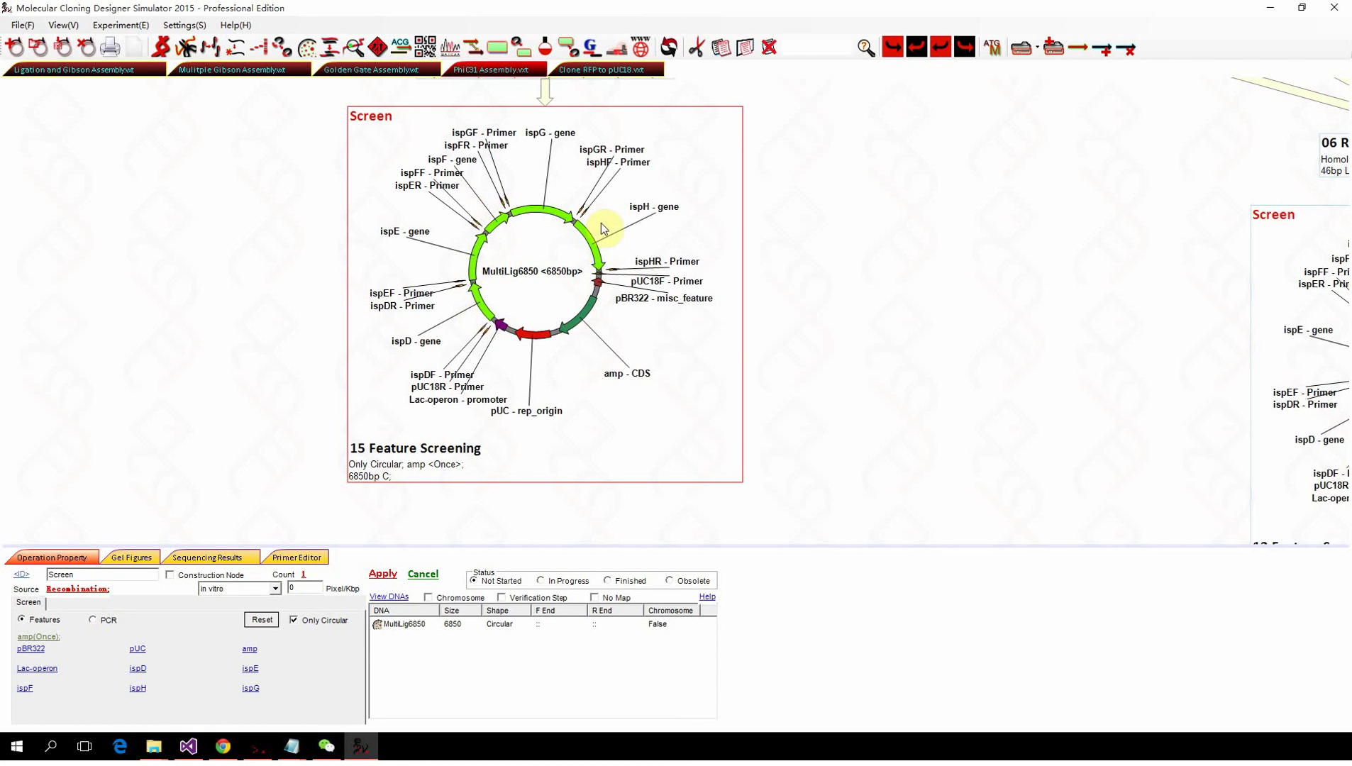
{"action": "scroll", "coordinate": [489, 351], "scroll_direction": "up", "scroll_amount": 3}
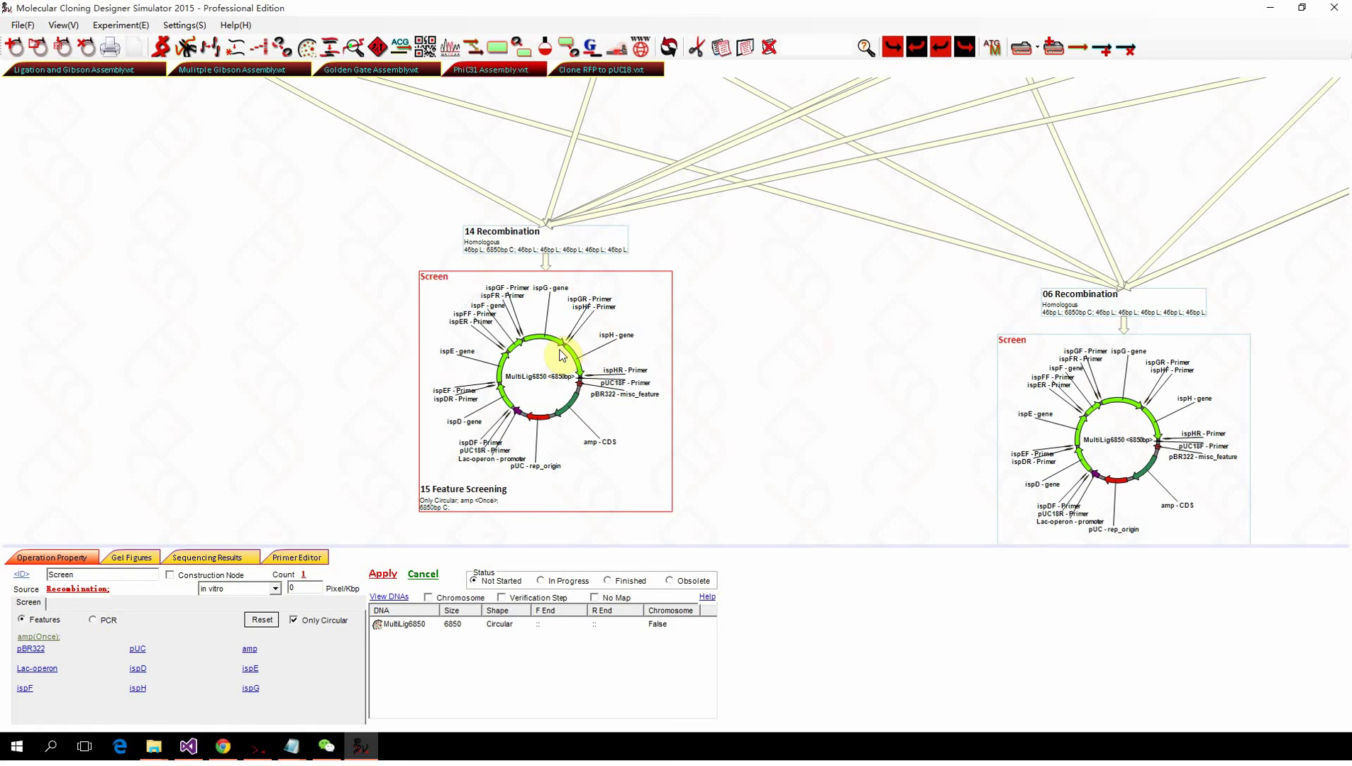
{"action": "scroll", "coordinate": [563, 355], "scroll_direction": "up", "scroll_amount": 1}
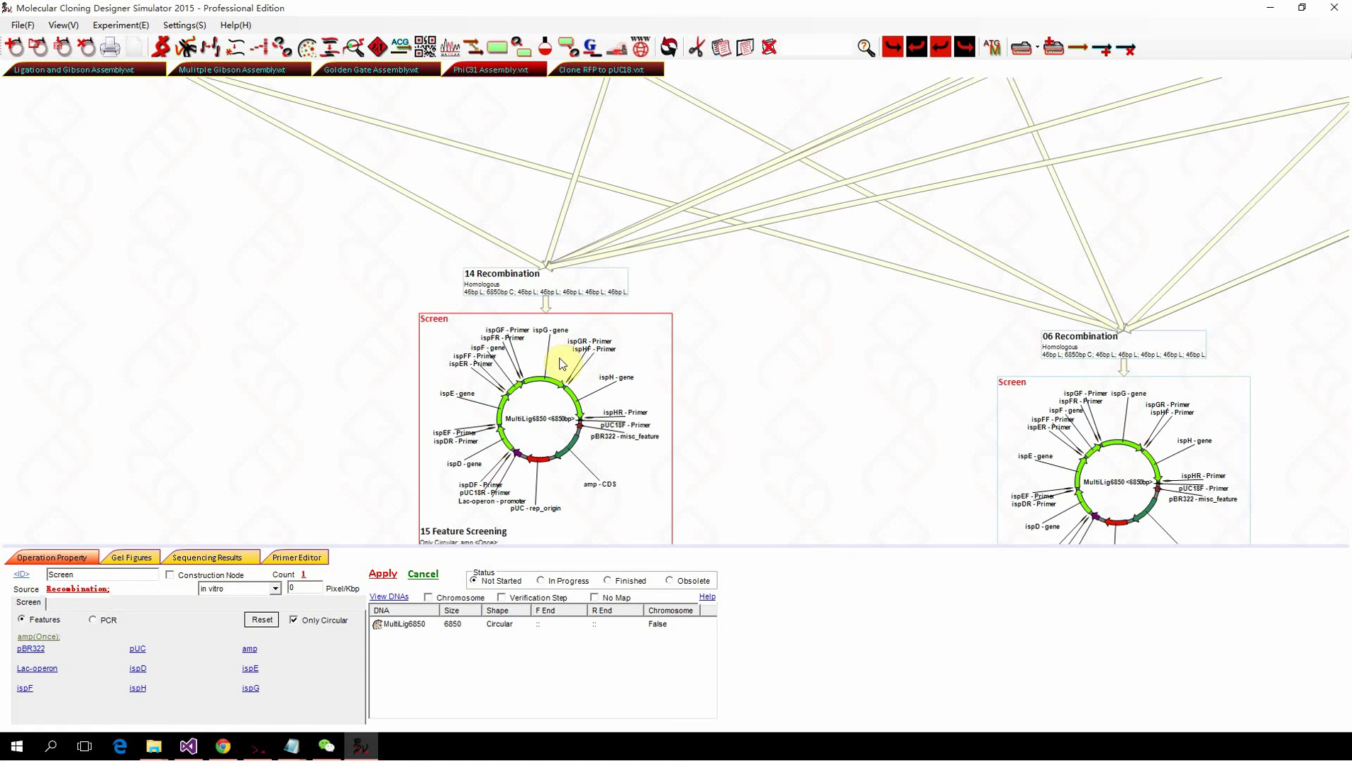